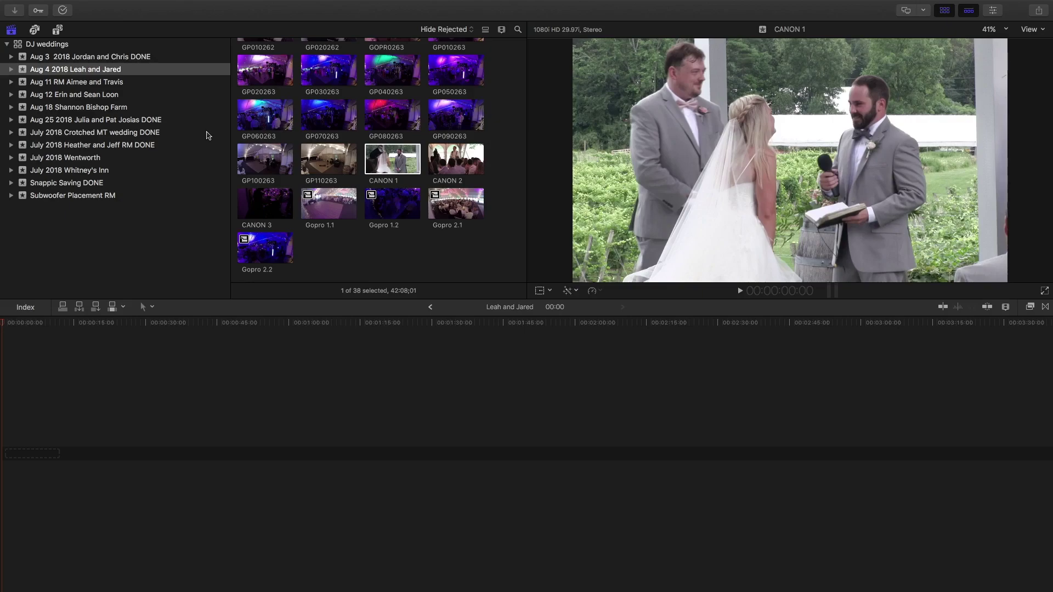
- Preview the CANON 1, CANON 2 and CANON 3 clips in the event browser
left_click(374, 165)
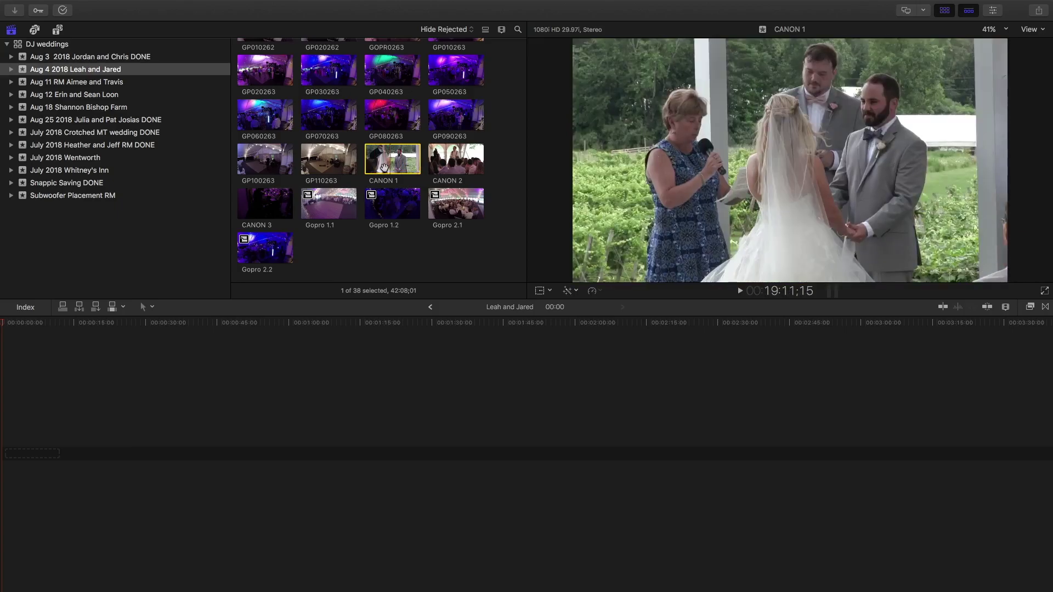
scroll(336, 168, "up", 5)
scroll(336, 168, "down", 5)
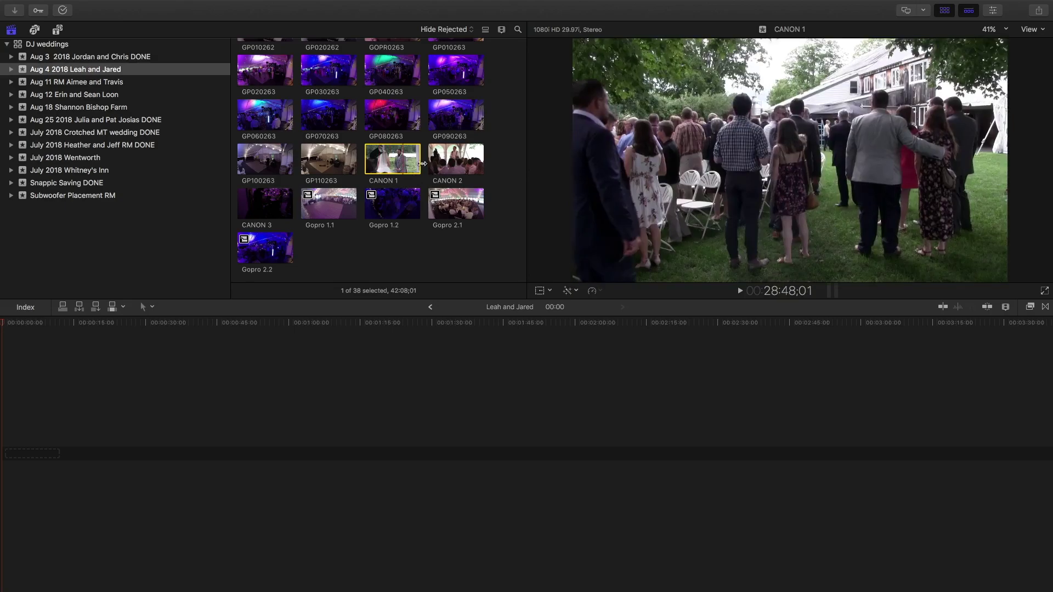
left_click(453, 165)
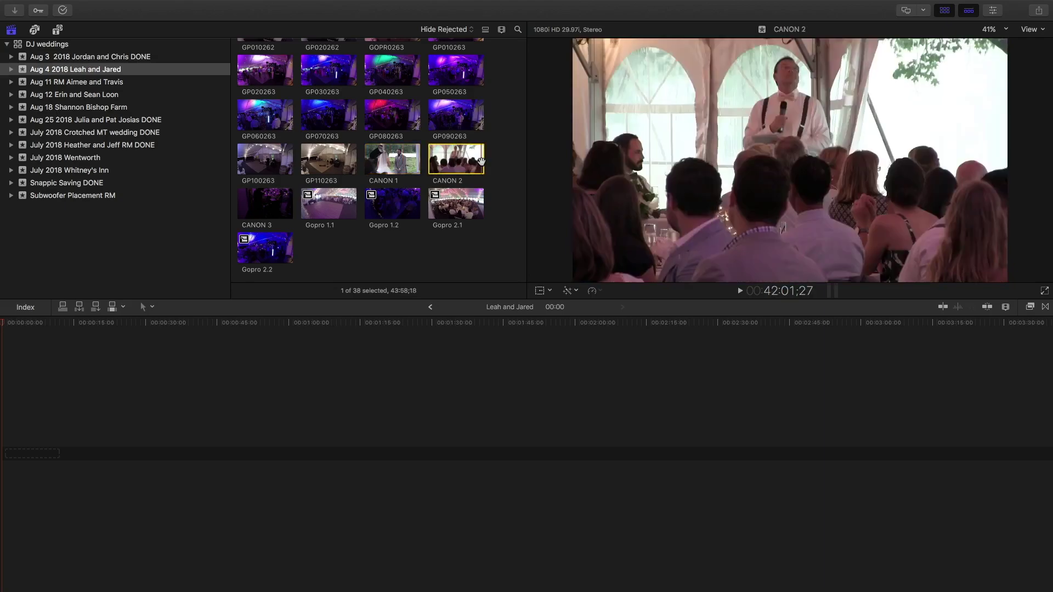
left_click(258, 199)
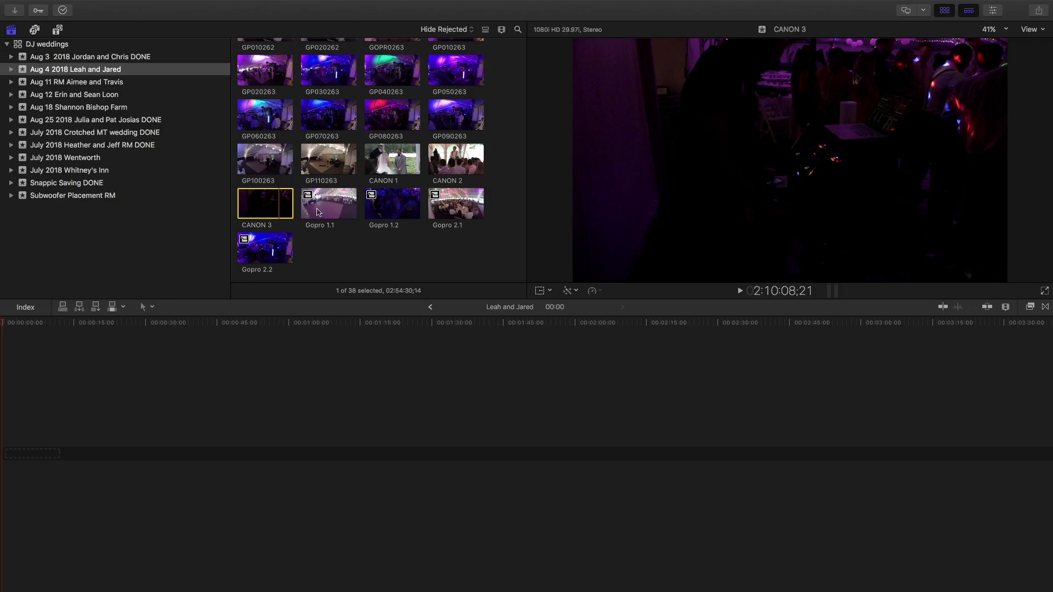
- Look through the event's raw GoPro clips and preview the Gopro 1.1 compound clip
scroll(331, 209, "up", 3)
scroll(331, 209, "up", 10)
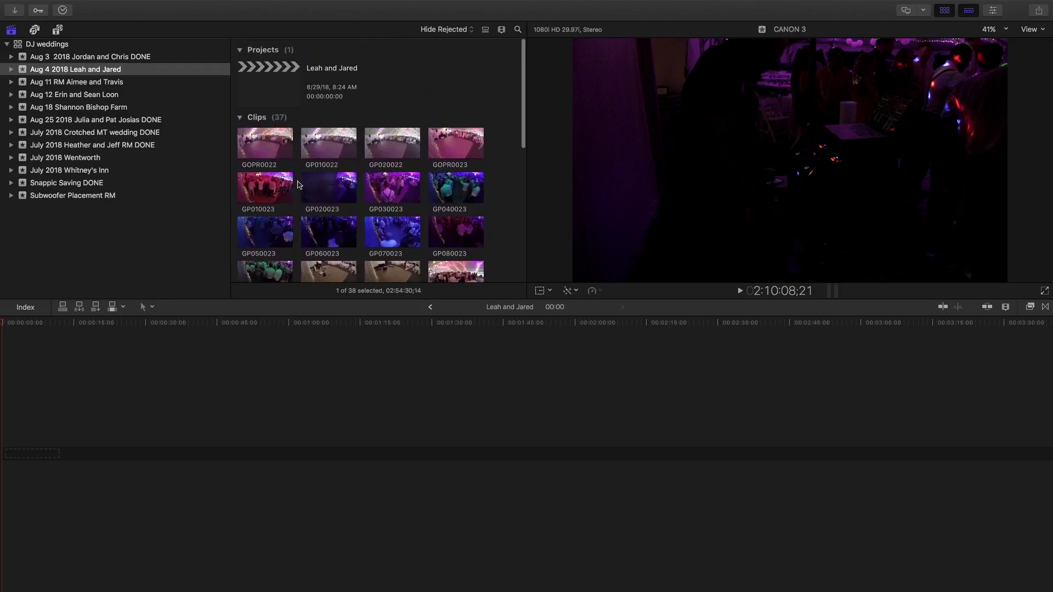
scroll(296, 184, "down", 4)
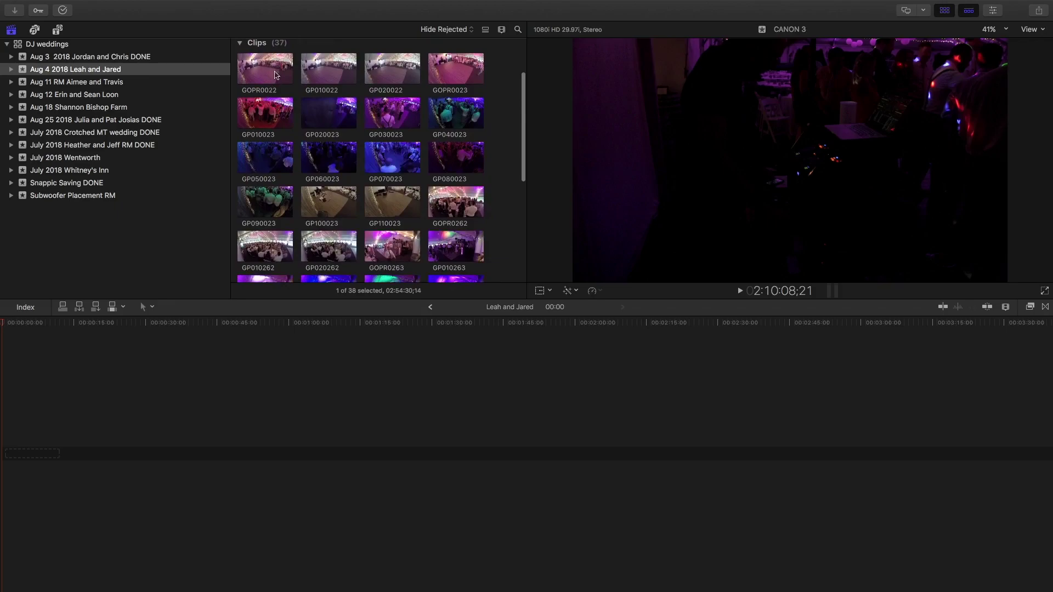
scroll(316, 98, "down", 12)
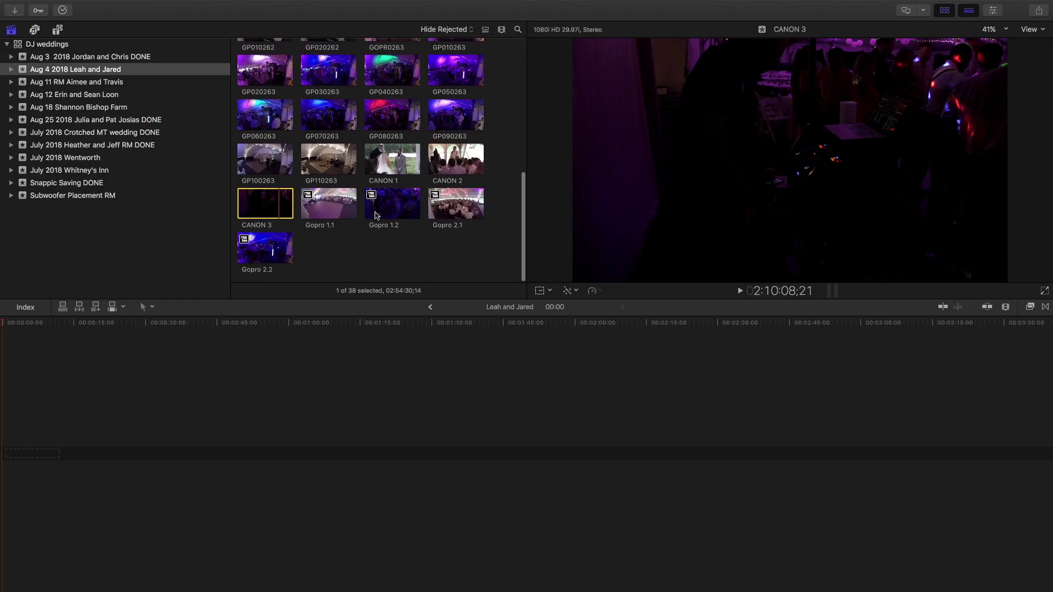
scroll(313, 226, "up", 1)
left_click(308, 230)
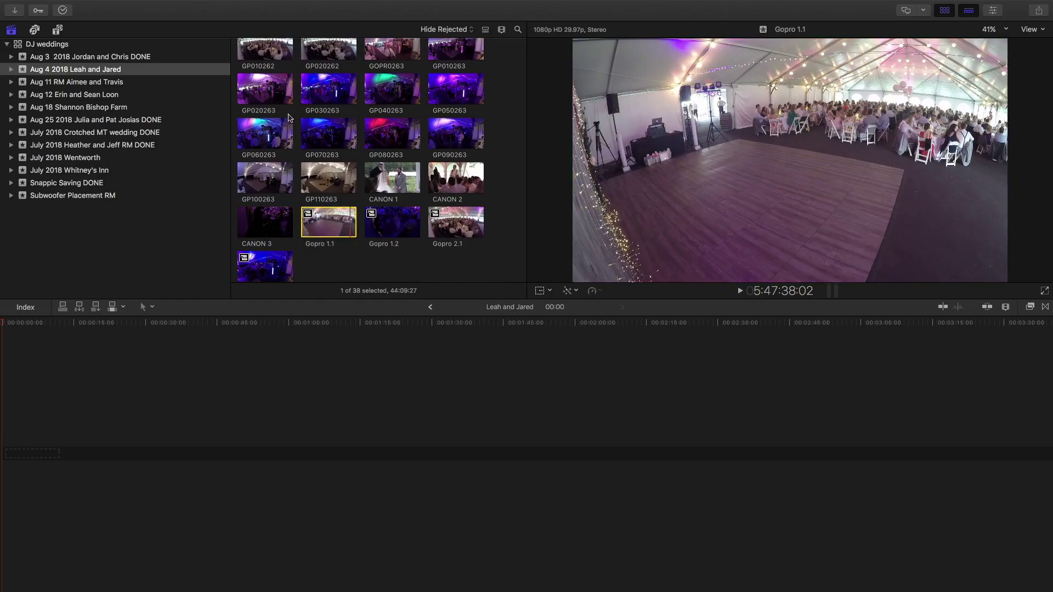
scroll(311, 124, "up", 5)
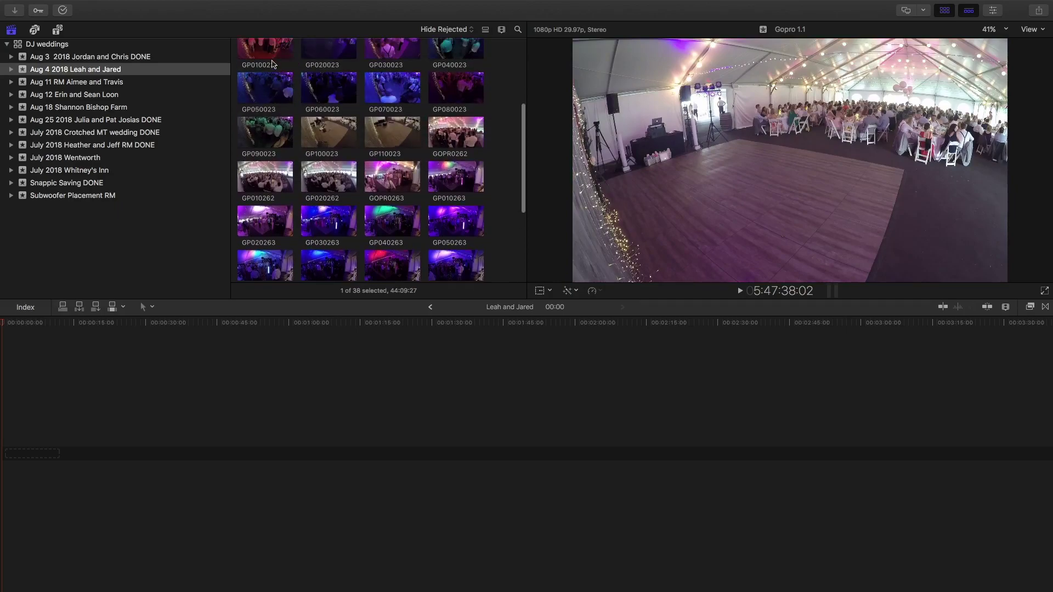
scroll(271, 84, "up", 3)
scroll(272, 83, "down", 1)
left_click(265, 144)
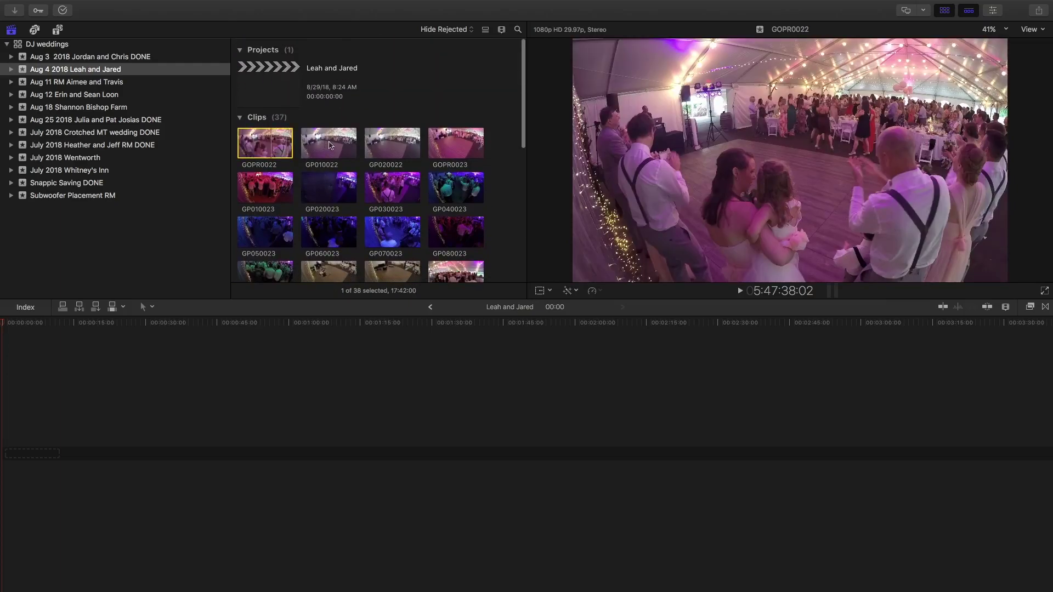
left_click(329, 146, "super")
left_click(400, 146, "super")
right_click(392, 139)
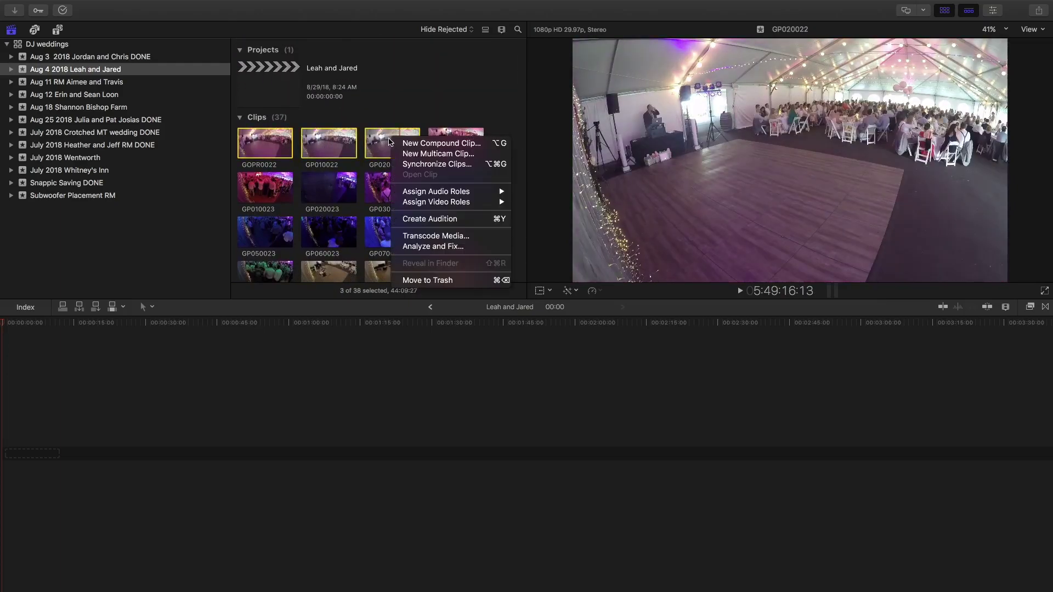
left_click(409, 143)
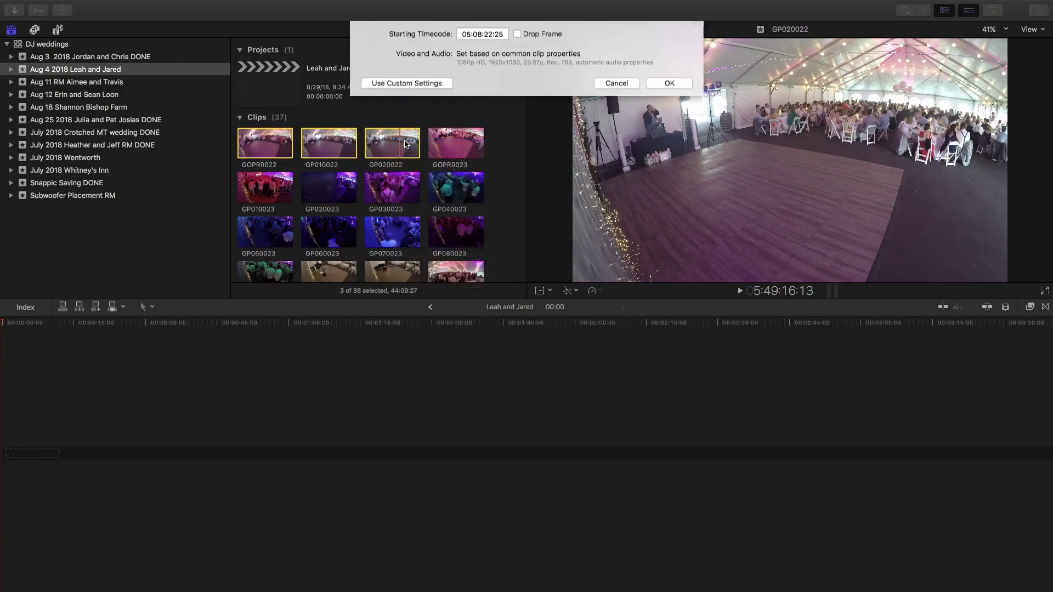
left_click(615, 120)
- Preview the Gopro 1.2, Gopro 2.1 and Gopro 2.2 compound clips
scroll(426, 203, "down", 6)
scroll(426, 203, "down", 4)
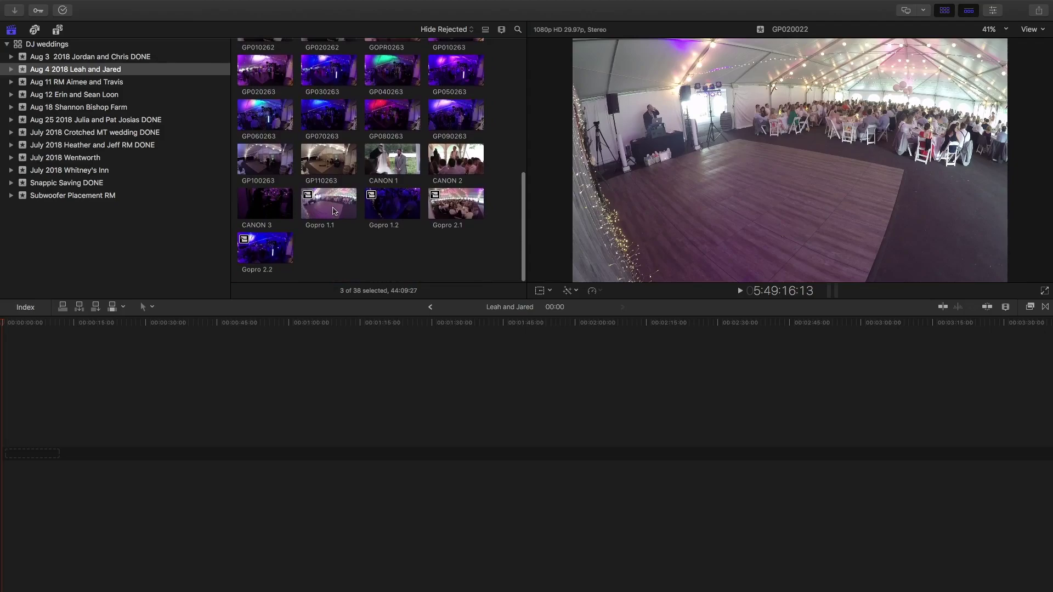
left_click(379, 208)
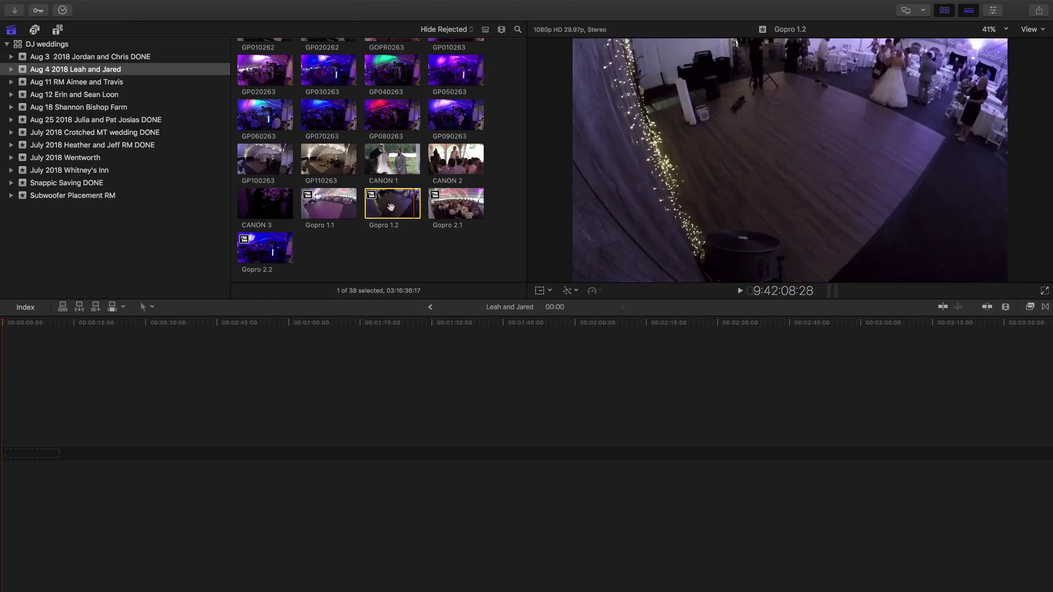
left_click(441, 208)
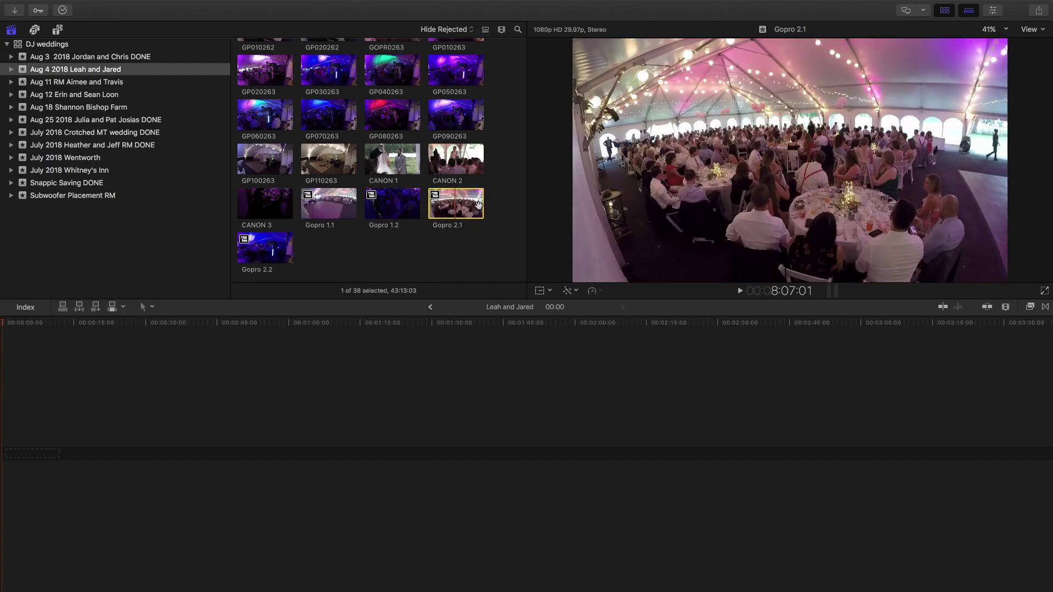
left_click(464, 205)
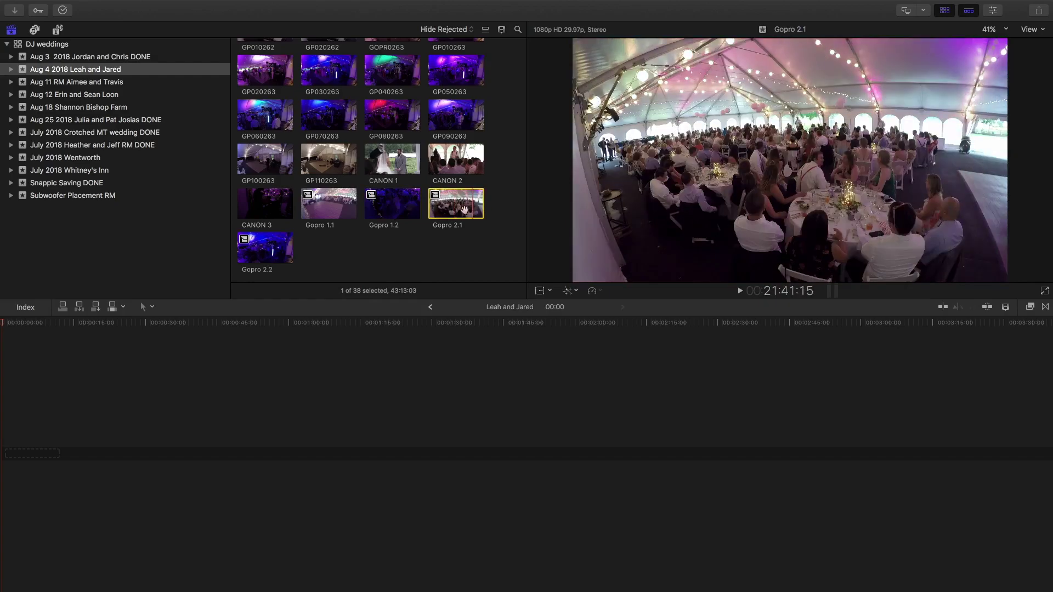
left_click(251, 245)
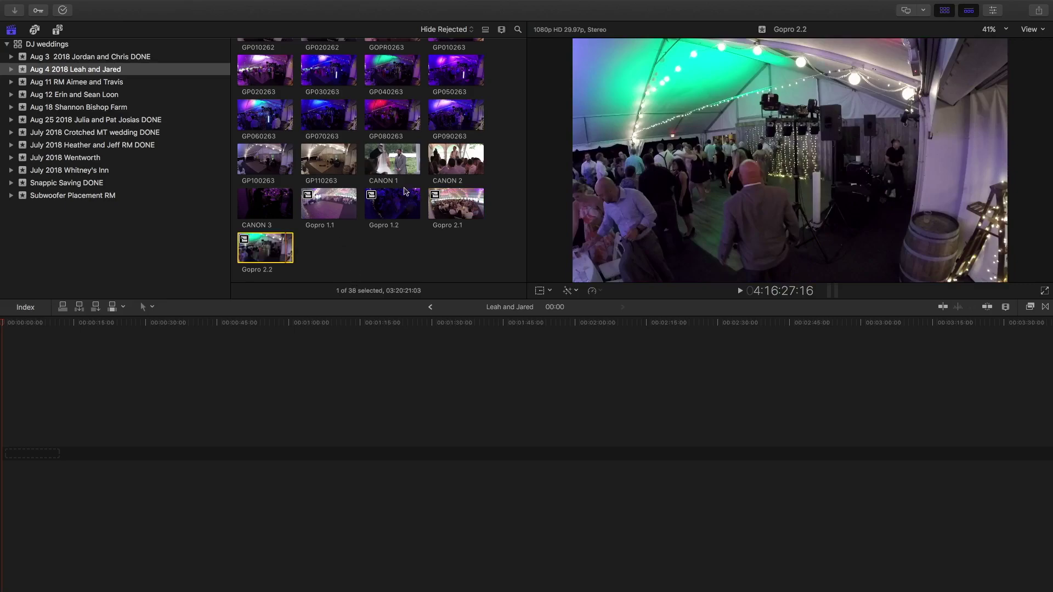
- Review the CANON 1 clip and the individual GoPro clips from GP040263 through GP110263
left_click(387, 165)
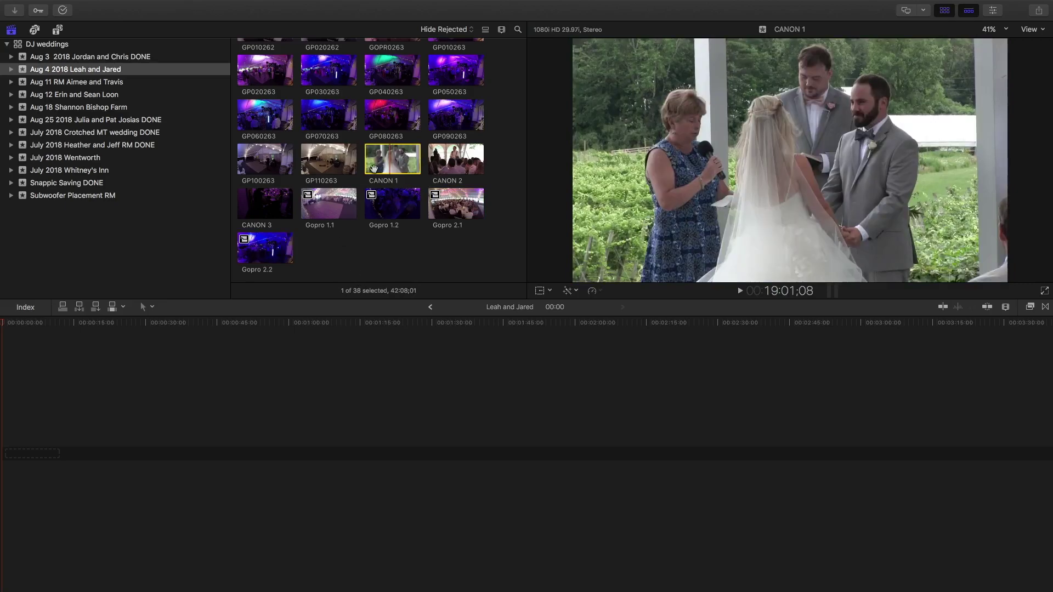
scroll(309, 181, "up", 1)
left_click(310, 181)
left_click(265, 178)
left_click(265, 135)
left_click(328, 134)
left_click(392, 134)
left_click(460, 131)
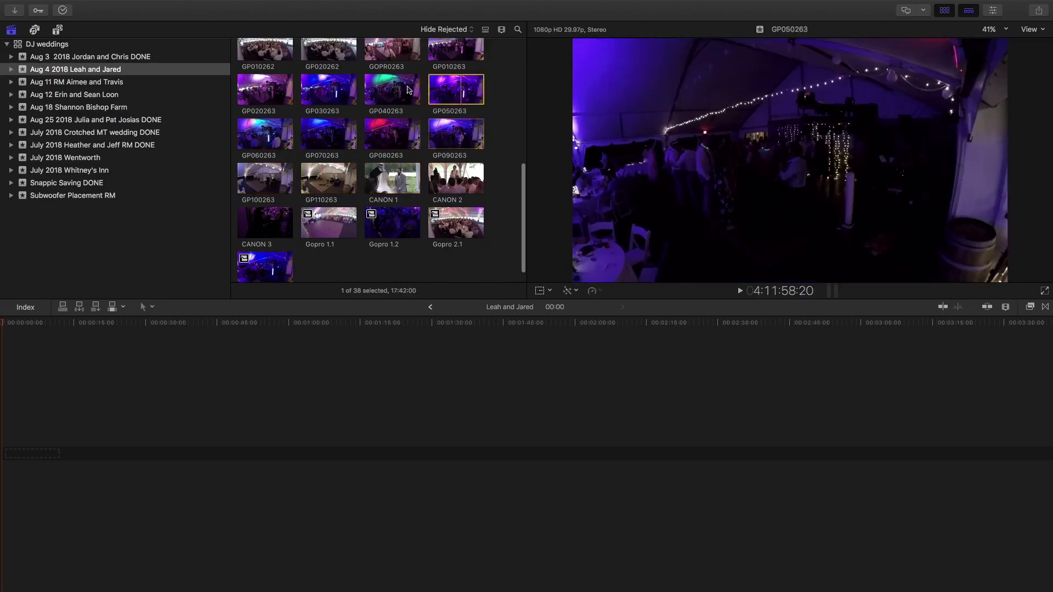
left_click(455, 89)
left_click(392, 89)
- Create a multicam clip from CANON 1 with the default name and settings, and place it at the start of the project timeline
left_click(398, 186)
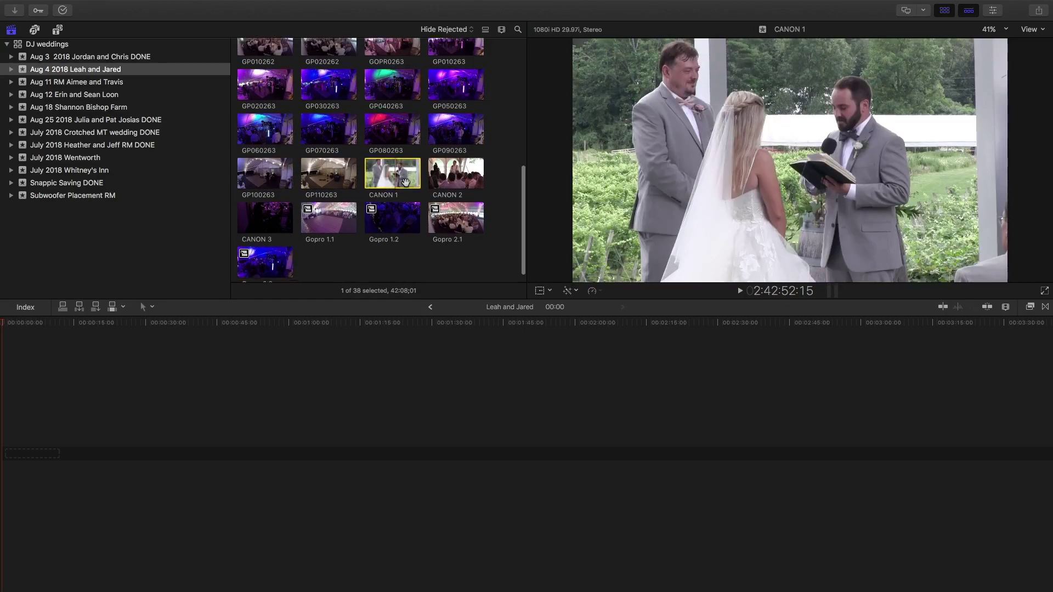
scroll(406, 203, "down", 1)
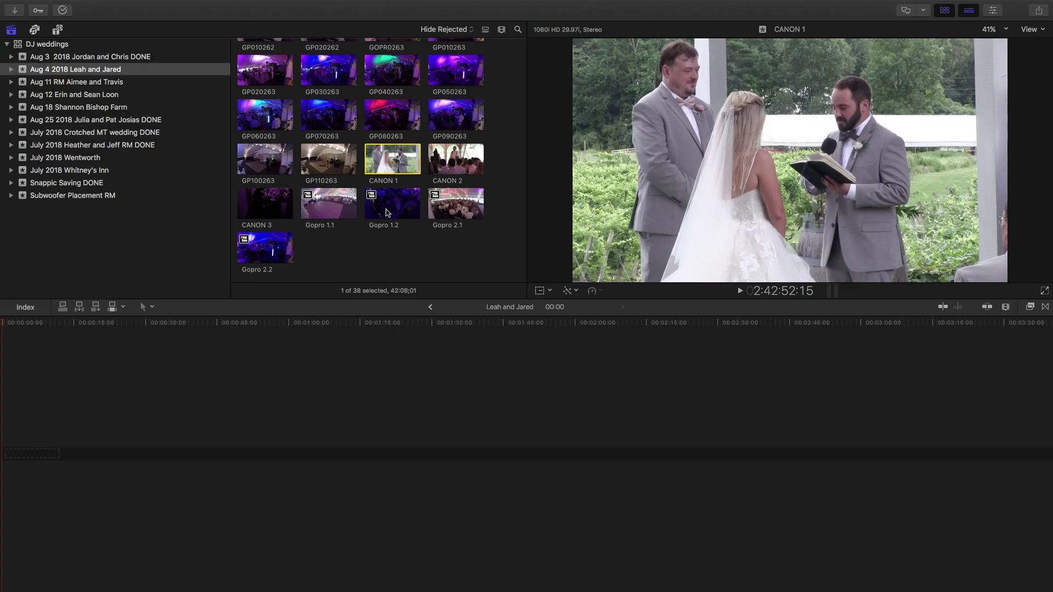
right_click(384, 162)
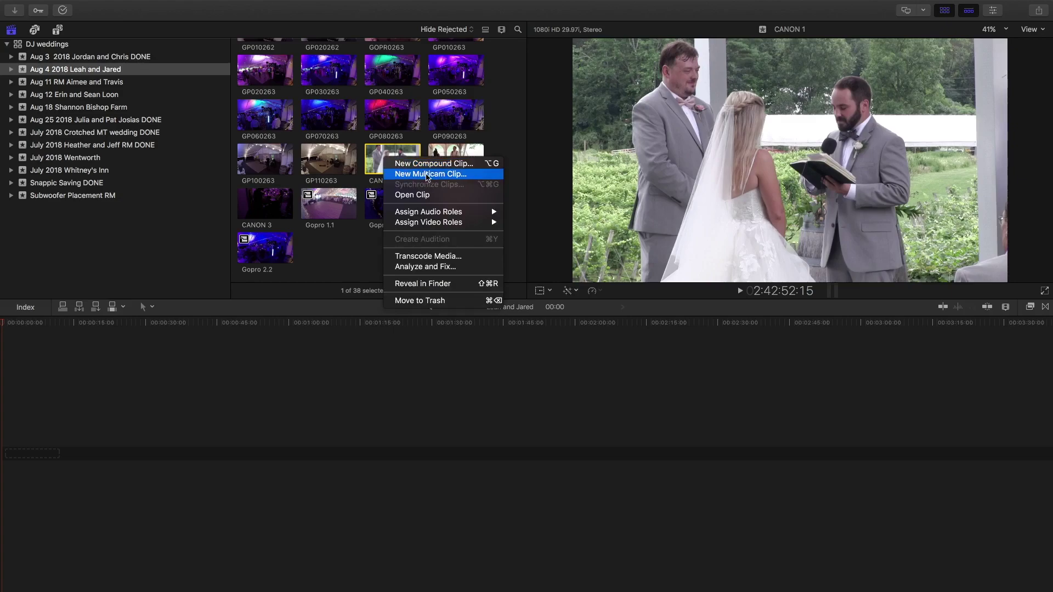
left_click(431, 174)
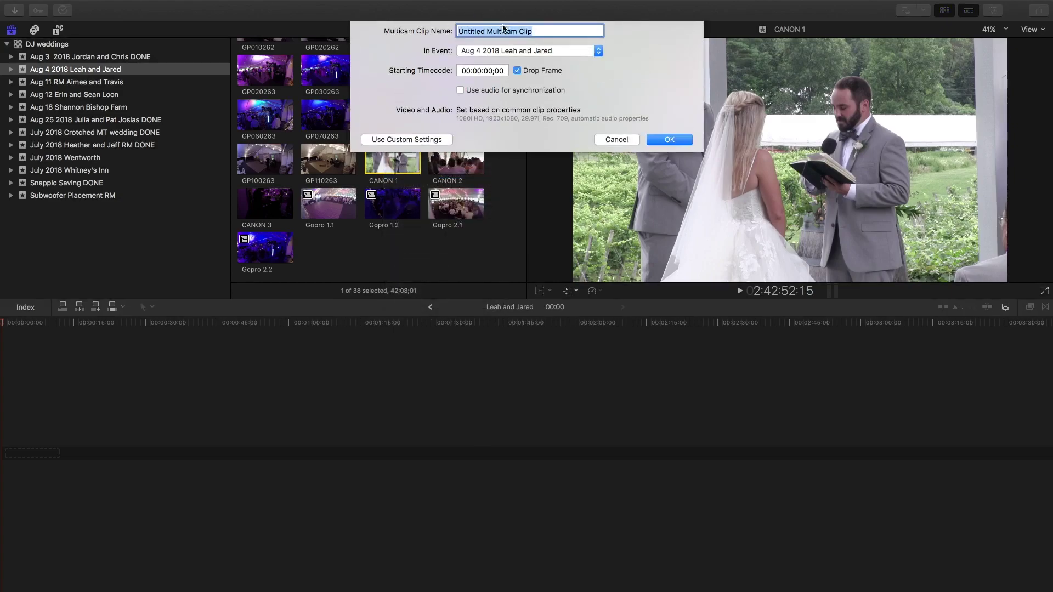
left_click(670, 140)
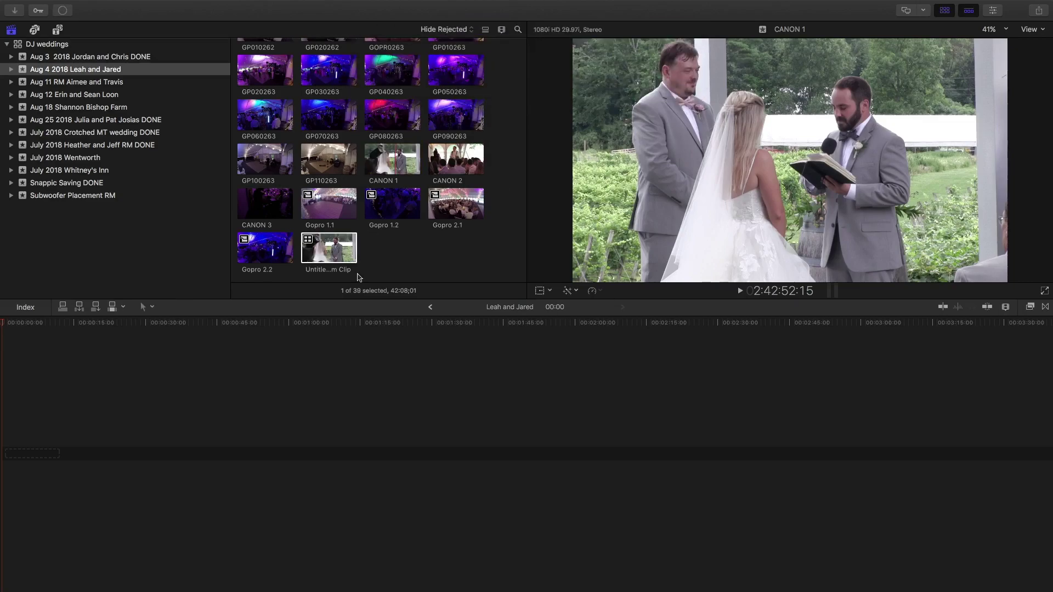
left_click_drag(335, 252, 13, 472)
left_click(238, 325)
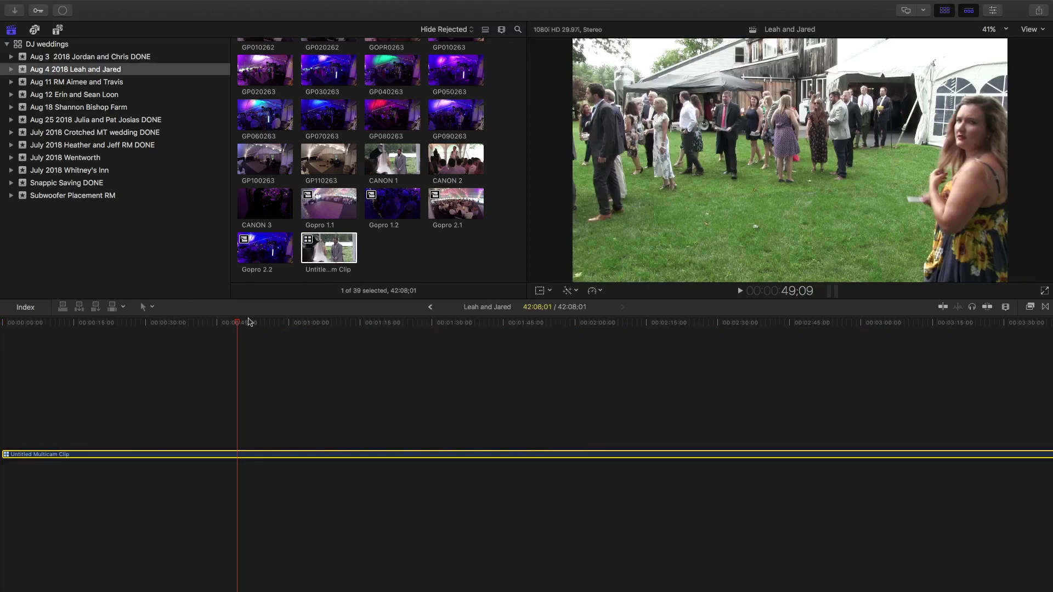
right_click(491, 457)
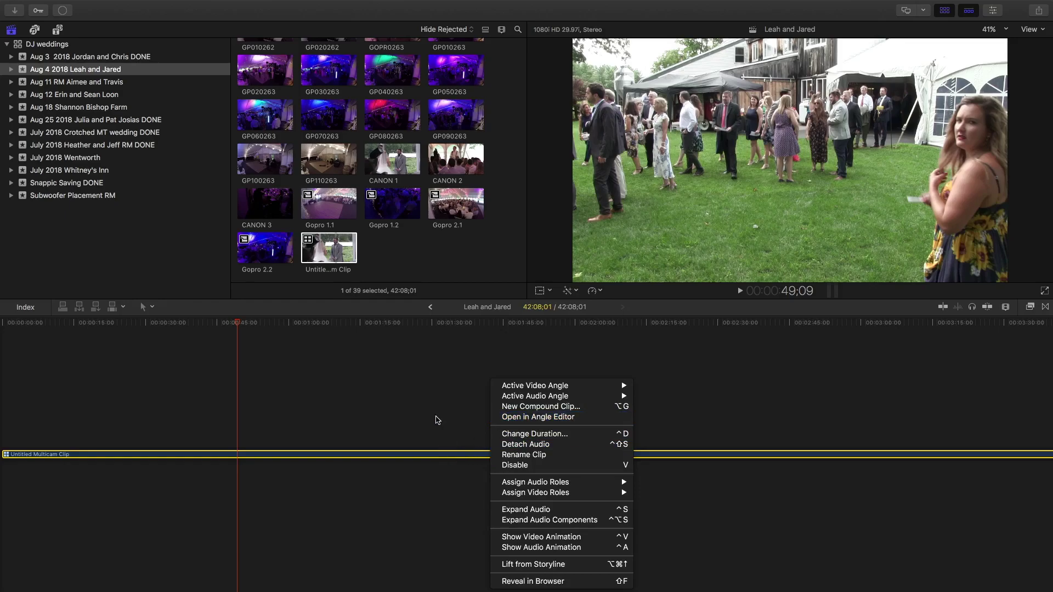
left_click(433, 421)
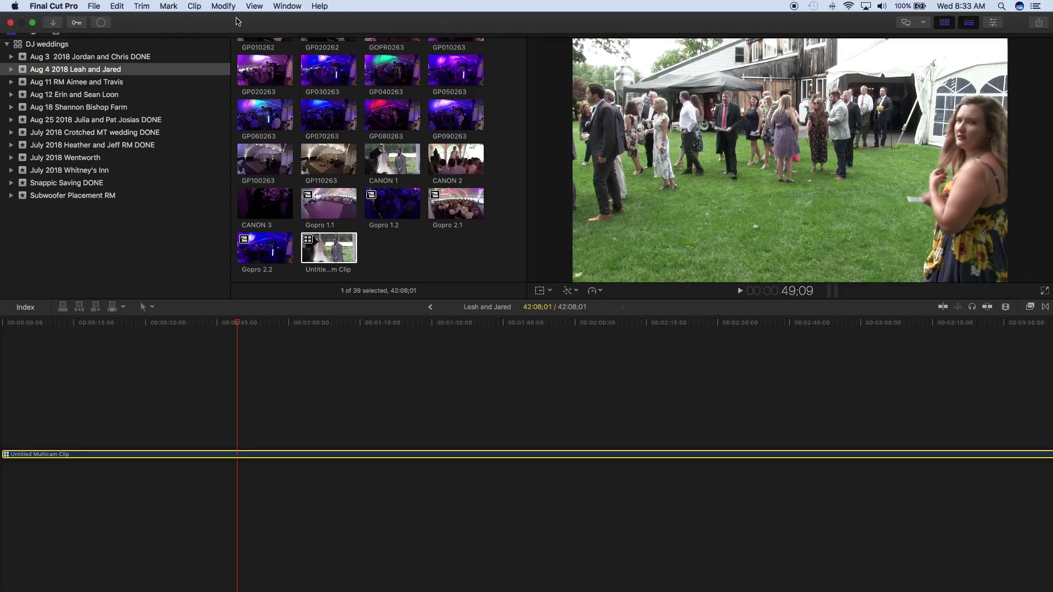
left_click(224, 7)
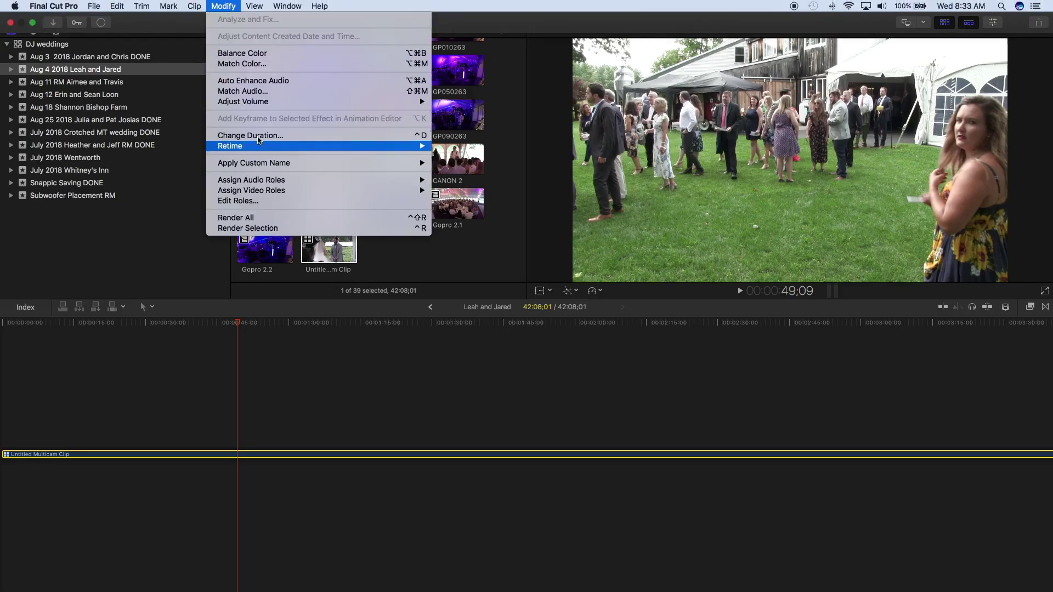
left_click(33, 24)
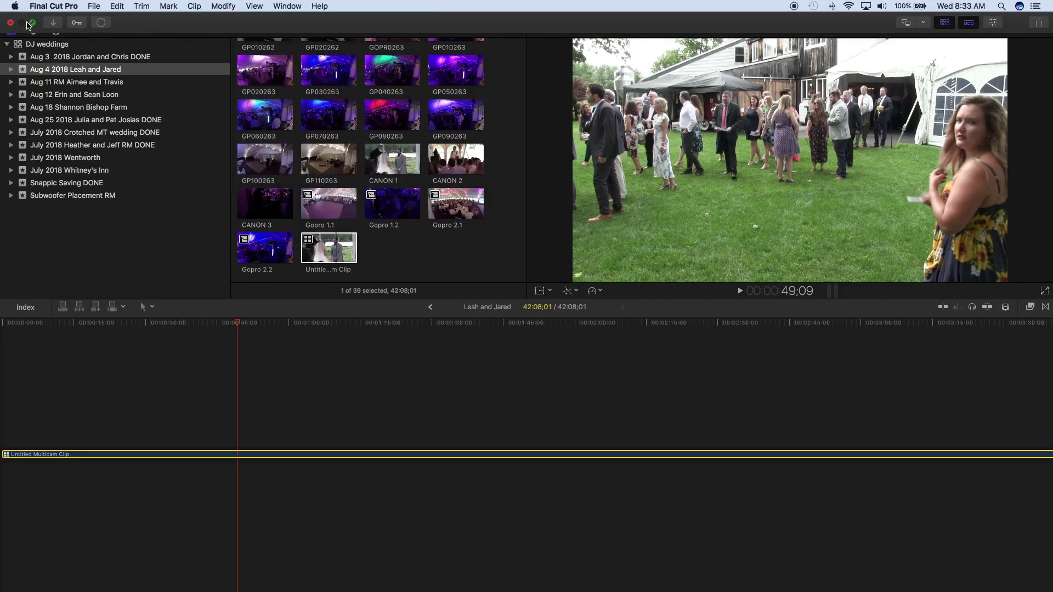
left_click(33, 24)
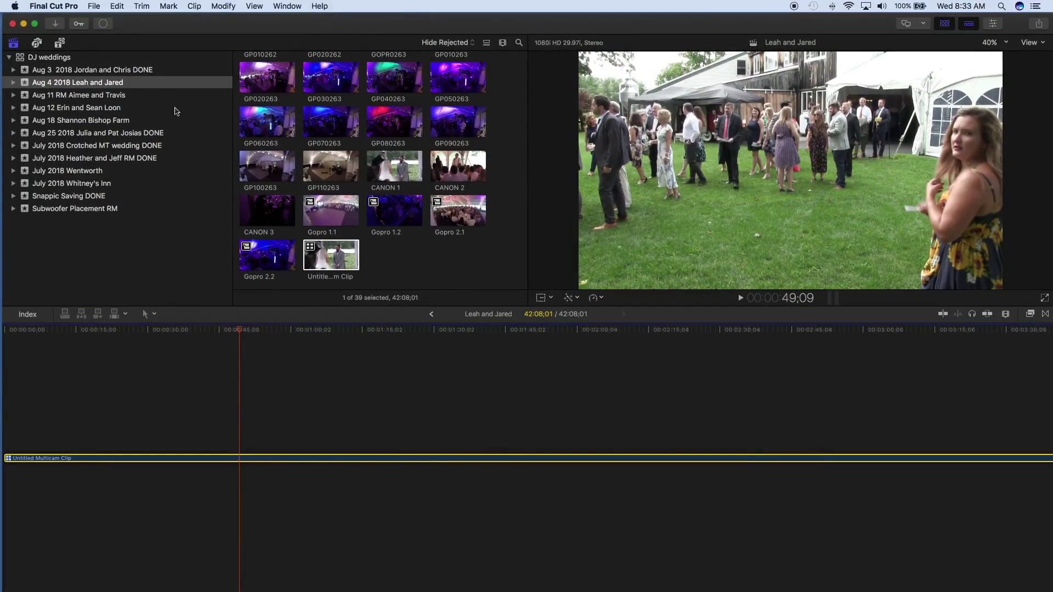
left_click(34, 23)
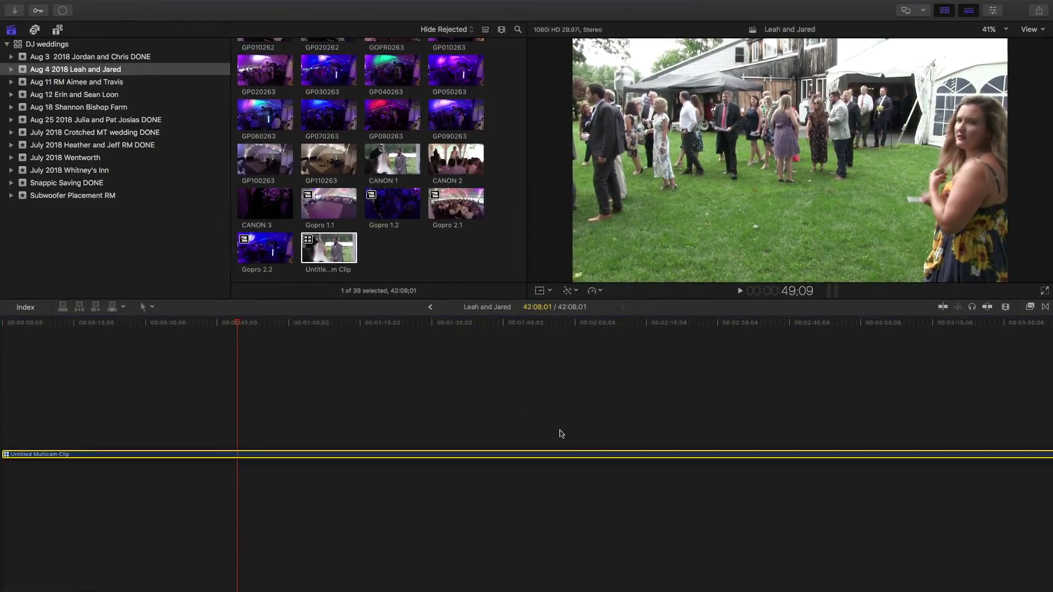
- Open the timeline's multicam clip in the Angle Editor and add a new angle below the CANON angle
right_click(606, 458)
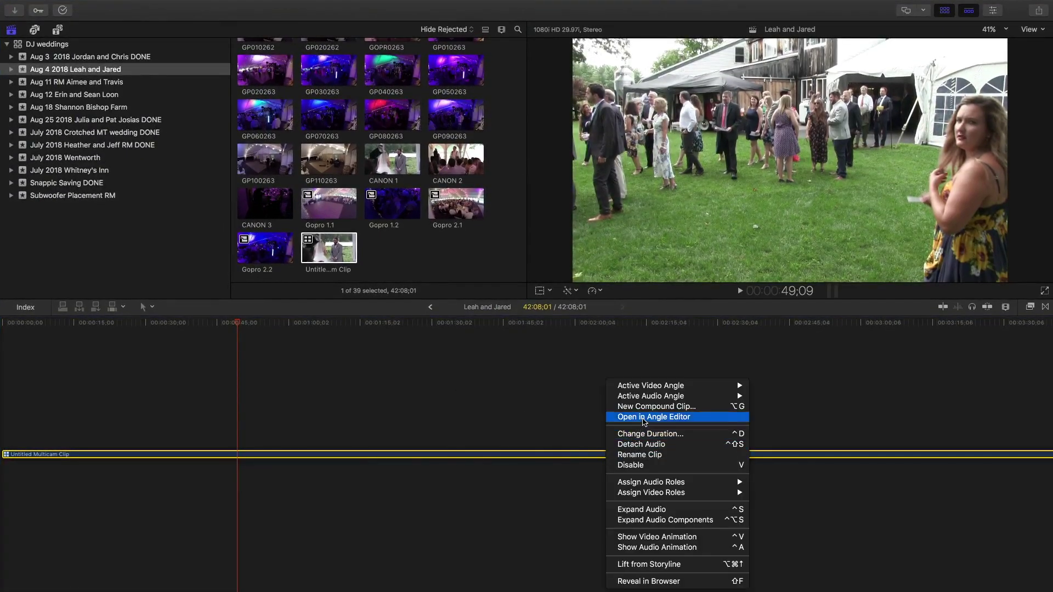
left_click(643, 417)
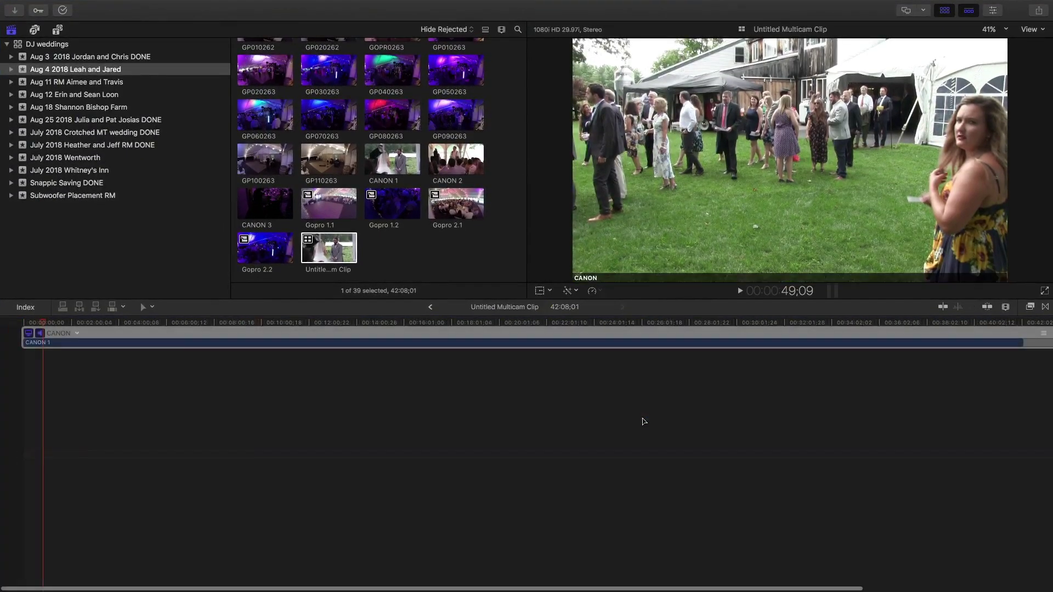
left_click(77, 335)
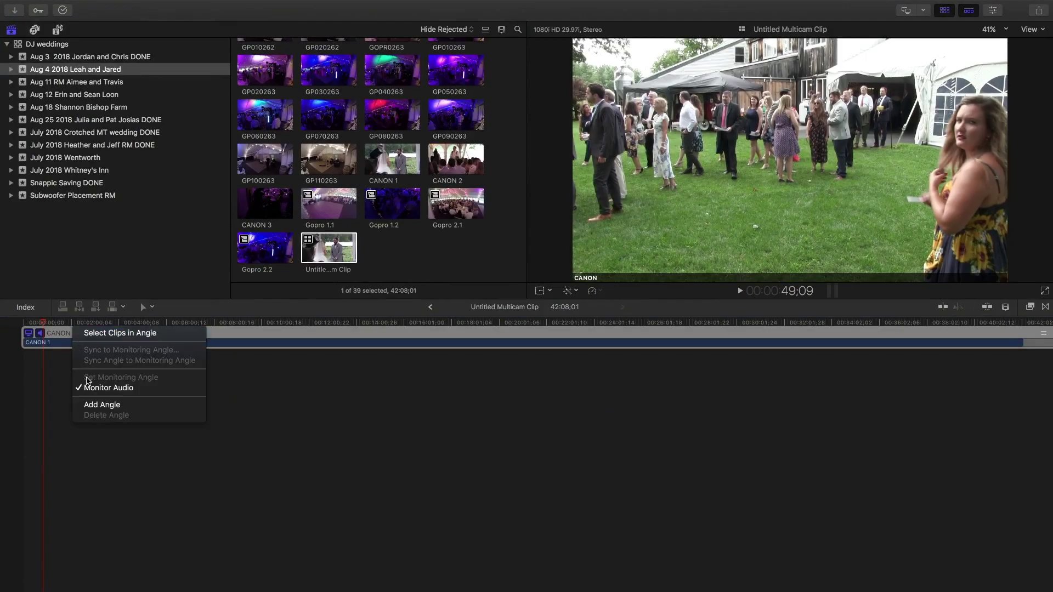
left_click(113, 406)
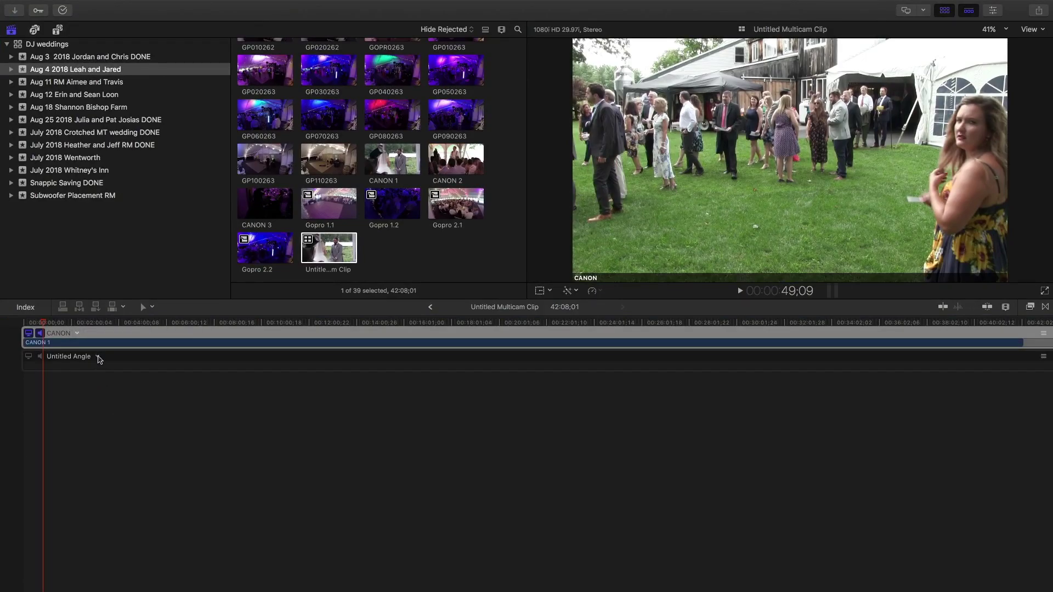
- Add another angle below the untitled one and rename the two new angles GoPro 1 and GoPro 2
left_click(96, 356)
left_click(137, 434)
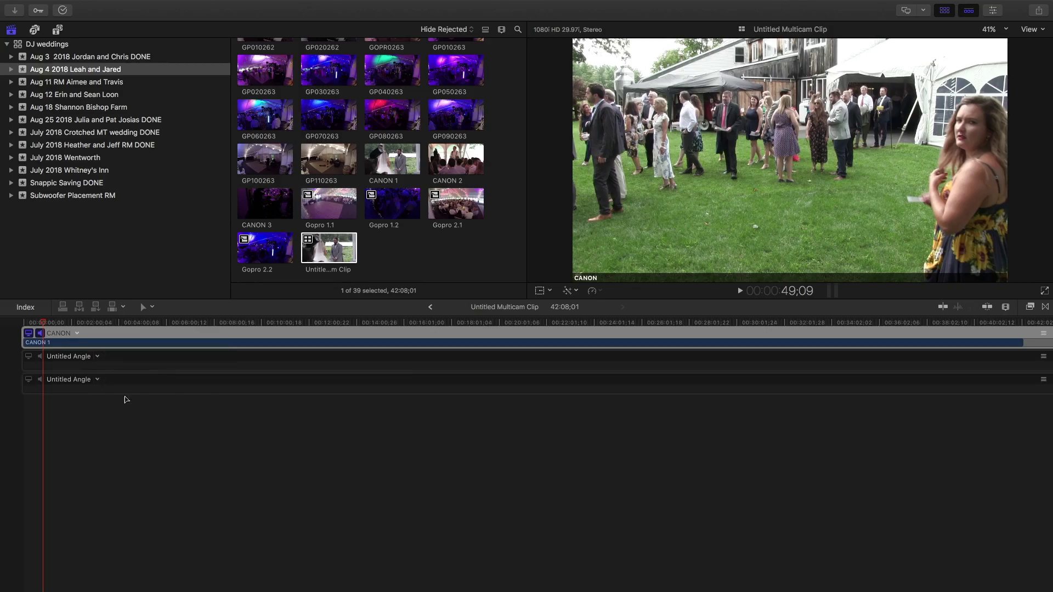
double_click(78, 357)
type("GoPro 1")
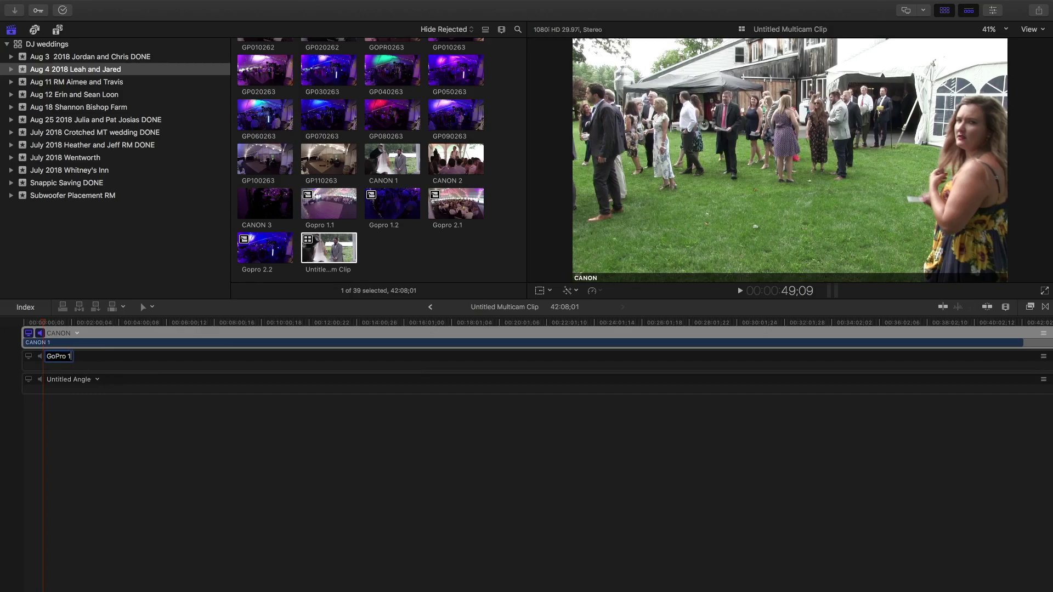
key("Return")
double_click(79, 380)
type("GoPro 2")
key("Return")
- Place CANON 2 directly after CANON 1 in the CANON angle and move the playhead to 43:44:00
left_click(1005, 307)
left_click_drag(977, 378, 970, 378)
left_click(296, 423)
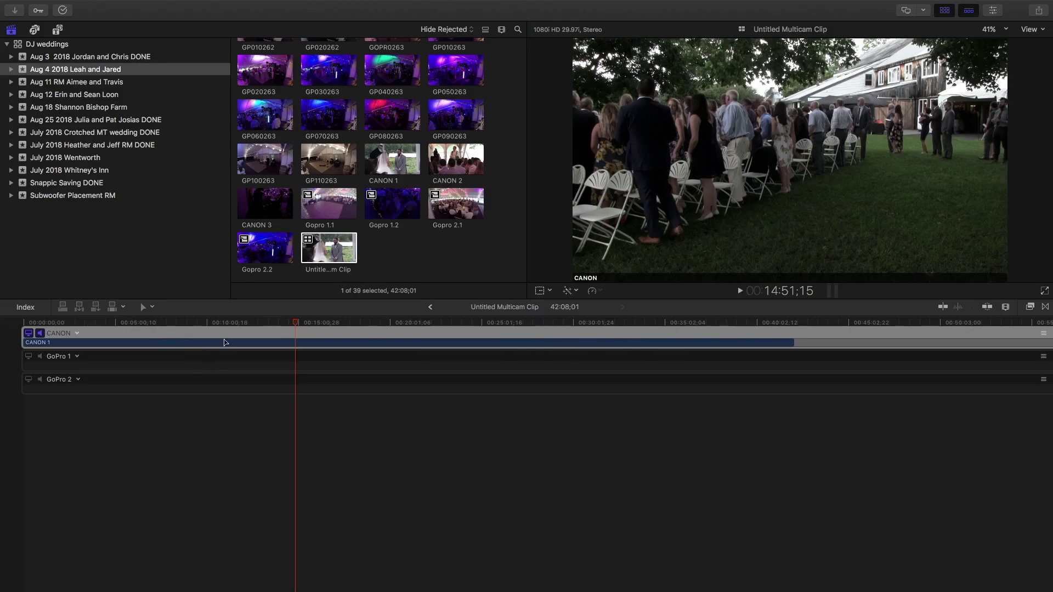
left_click_drag(297, 324, 781, 324)
left_click(1005, 307)
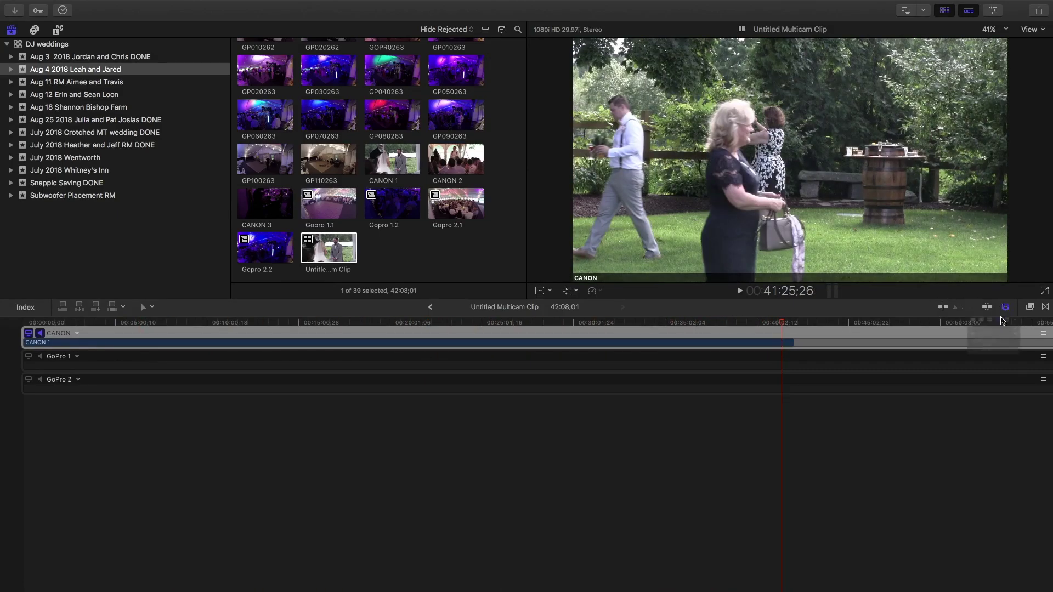
left_click_drag(971, 374, 962, 376)
left_click_drag(944, 379, 936, 375)
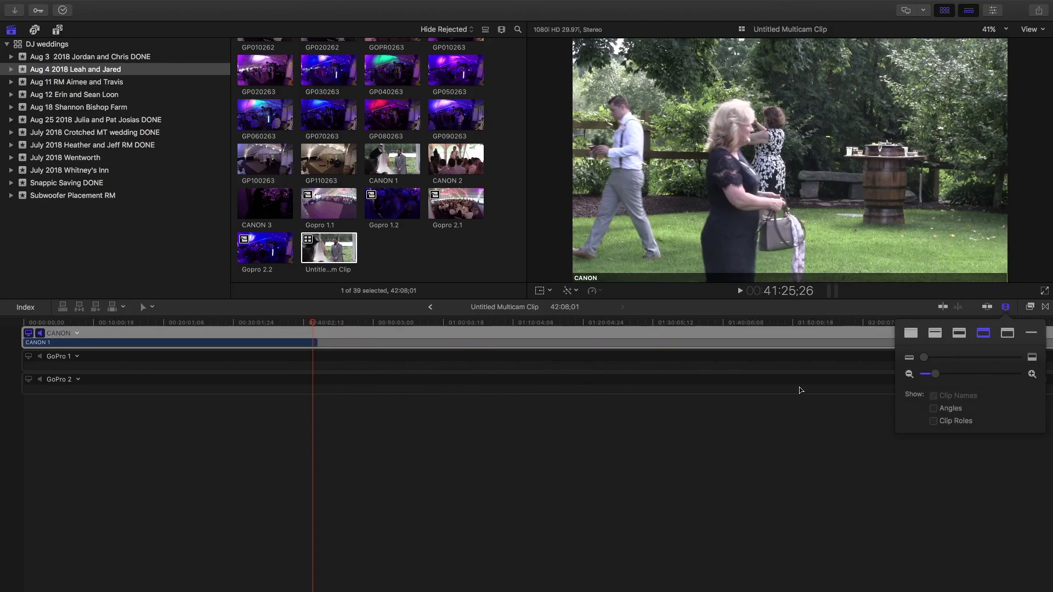
left_click(519, 452)
left_click(464, 162)
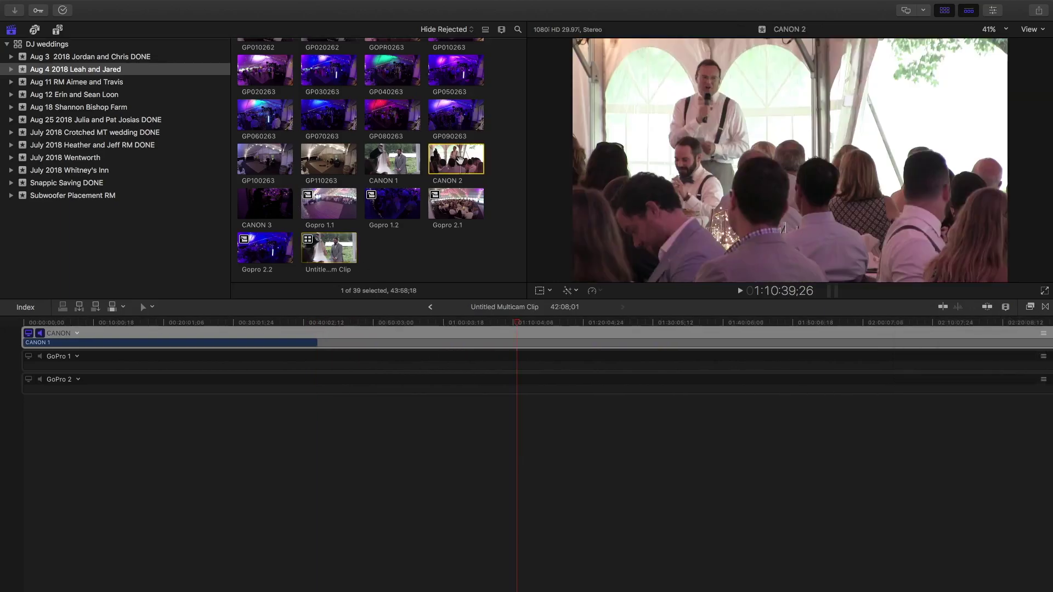
left_click_drag(467, 155, 321, 342)
left_click_drag(517, 324, 330, 333)
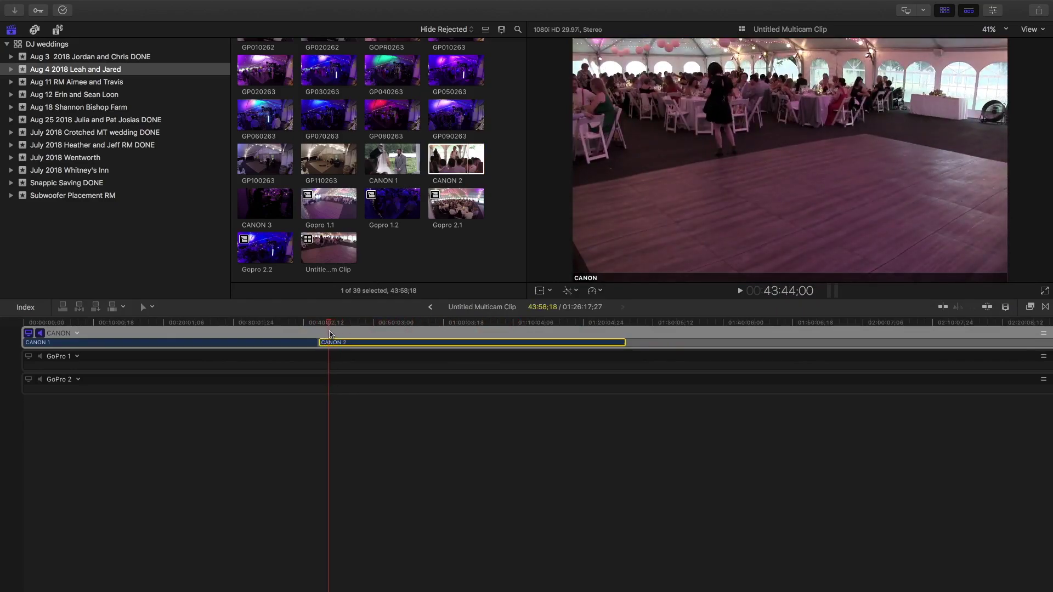
- Preview Gopro 1.1 and play CANON 2 from about 11:34 at a raised volume, examining the couple's entrance for a sync moment
left_click(315, 203)
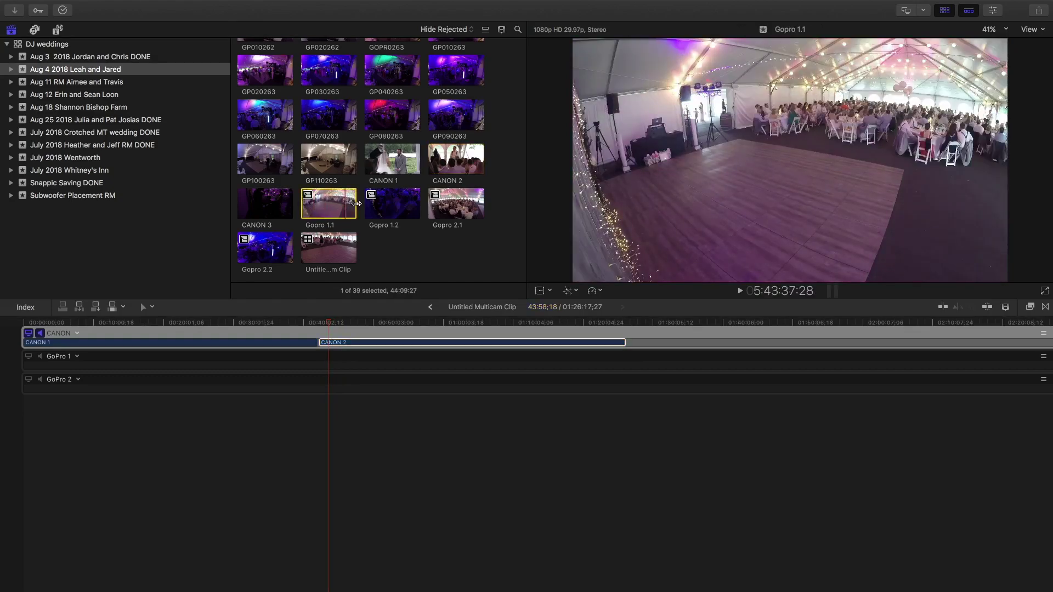
left_click(449, 160)
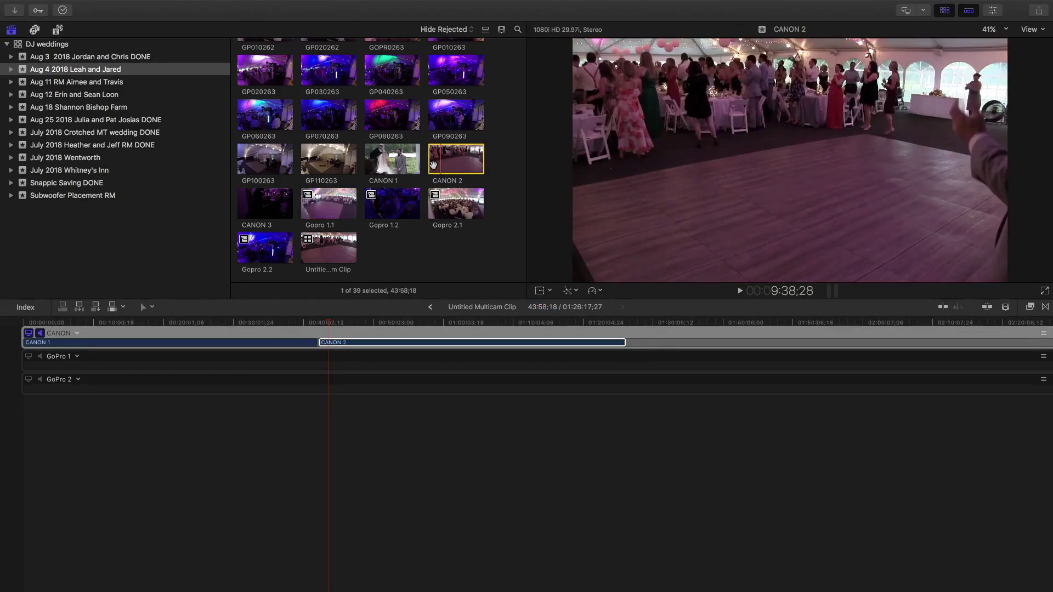
key("space")
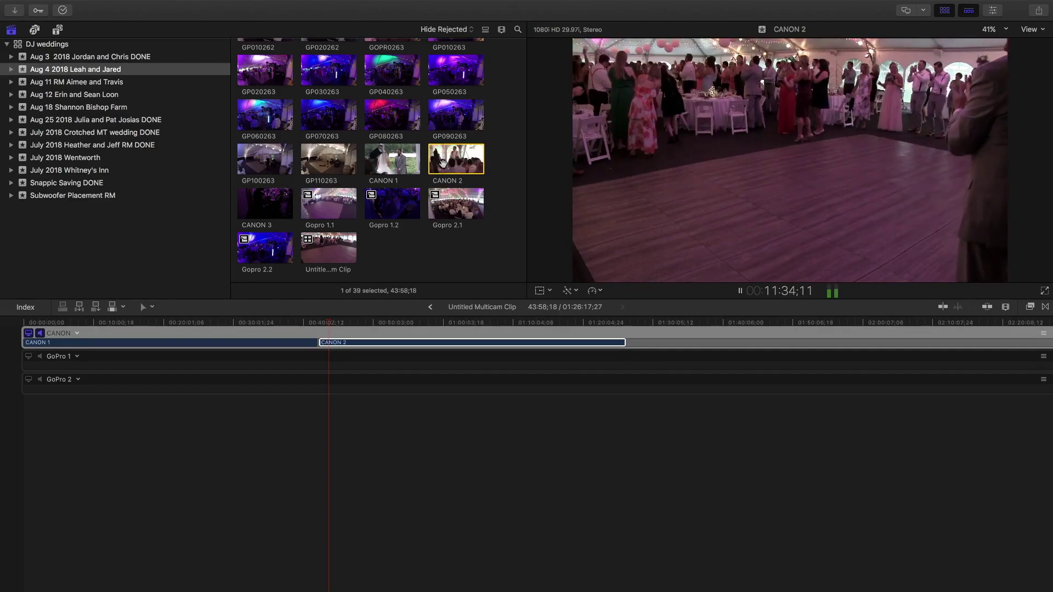
key("XF86AudioRaiseVolume")
key("XF86AudioRaiseVolume")
key("XF86AudioRaiseVolume")
key("XF86AudioRaiseVolume")
key("XF86AudioRaiseVolume")
key("XF86AudioRaiseVolume")
key("XF86AudioRaiseVolume")
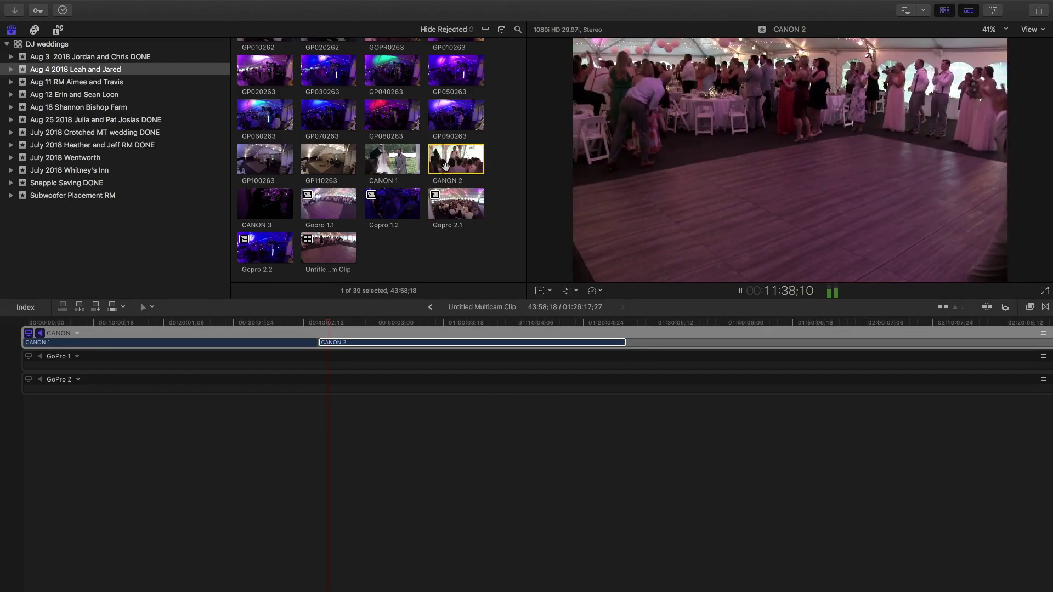
key("space")
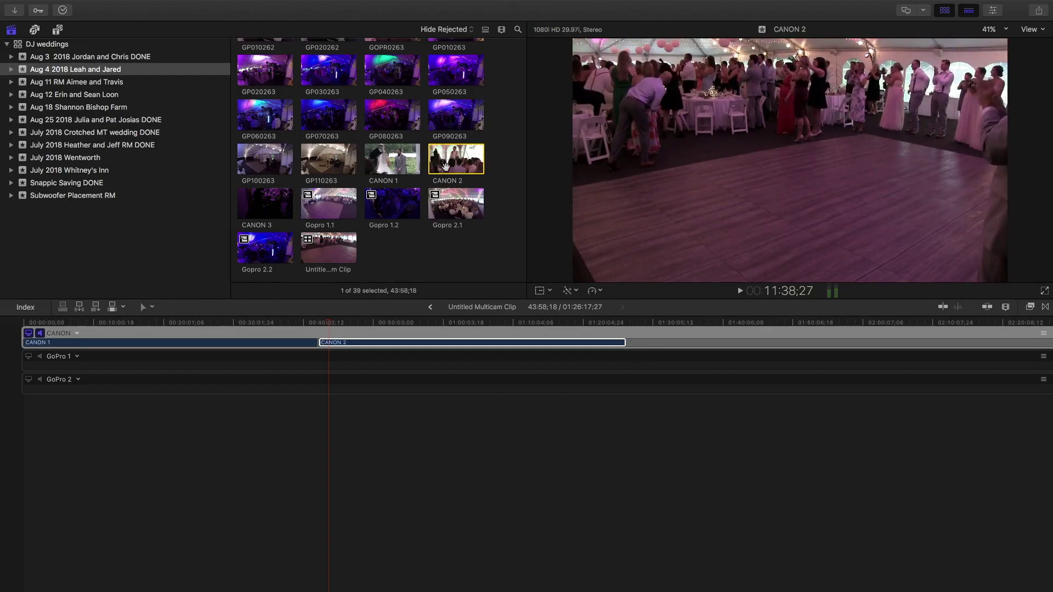
key("space")
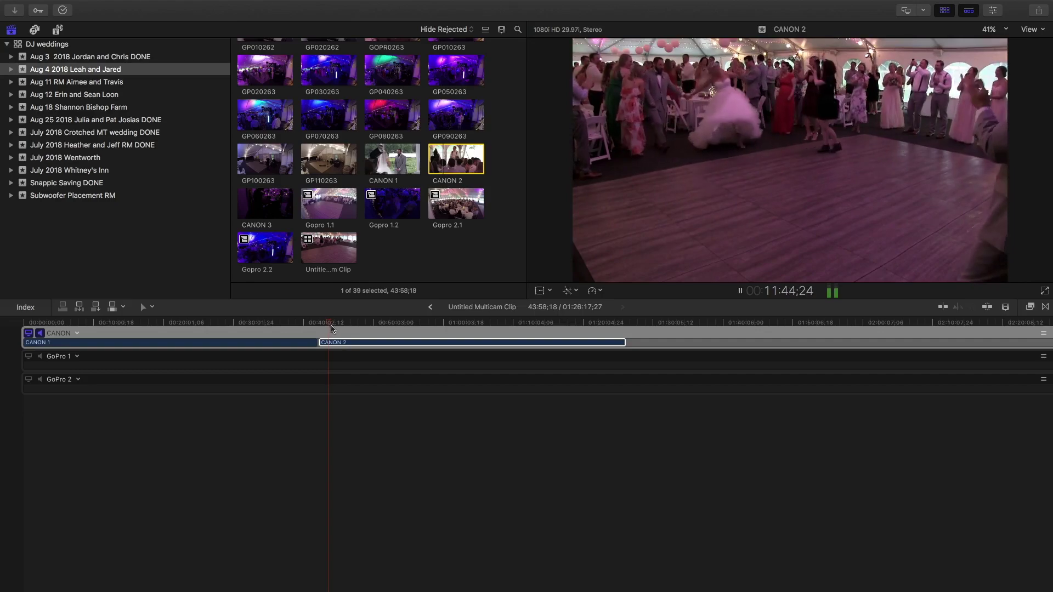
key("space")
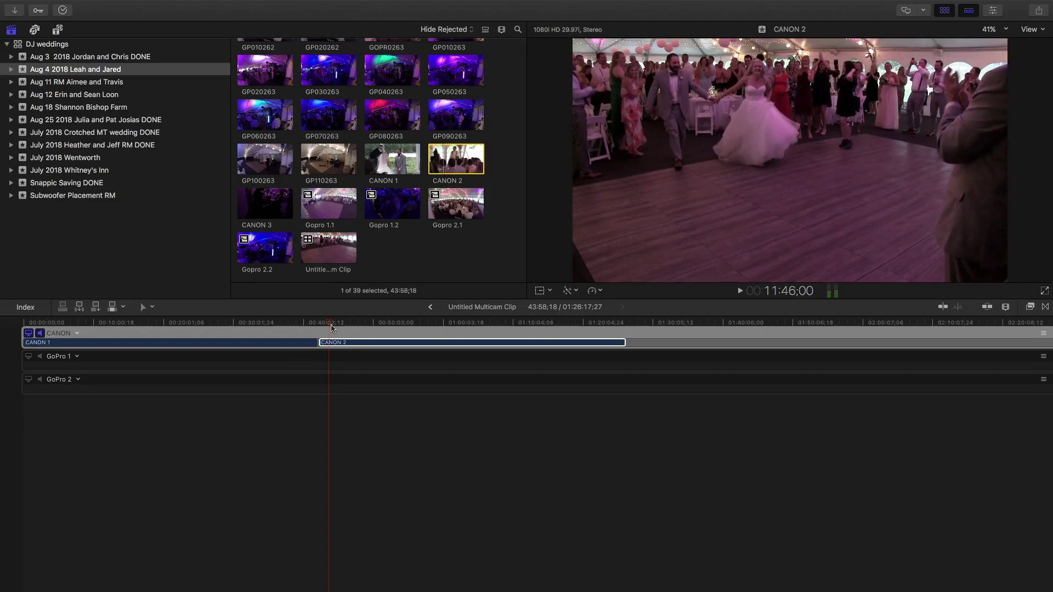
key("space")
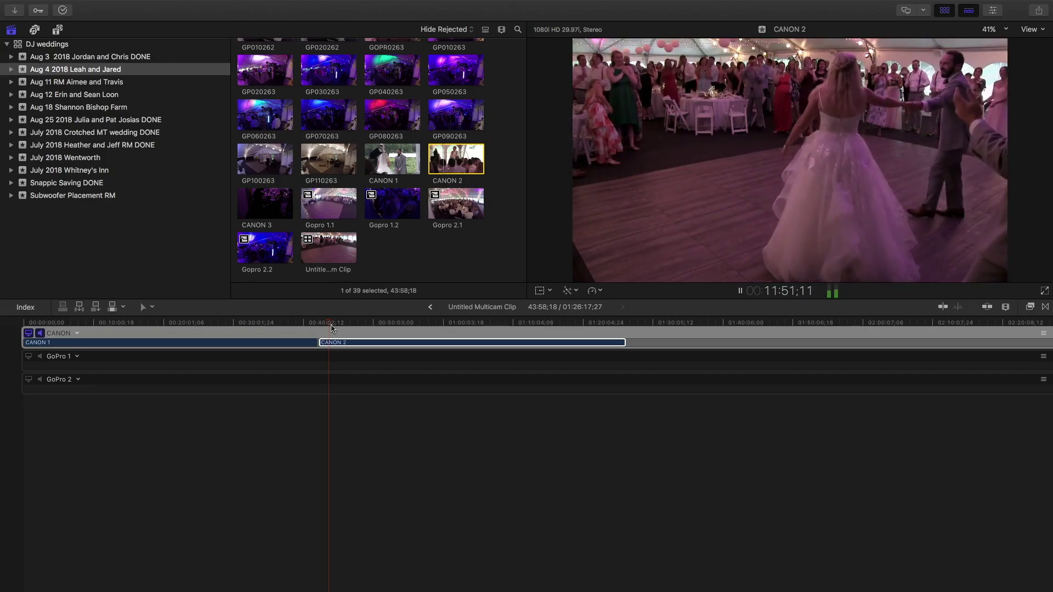
key("space")
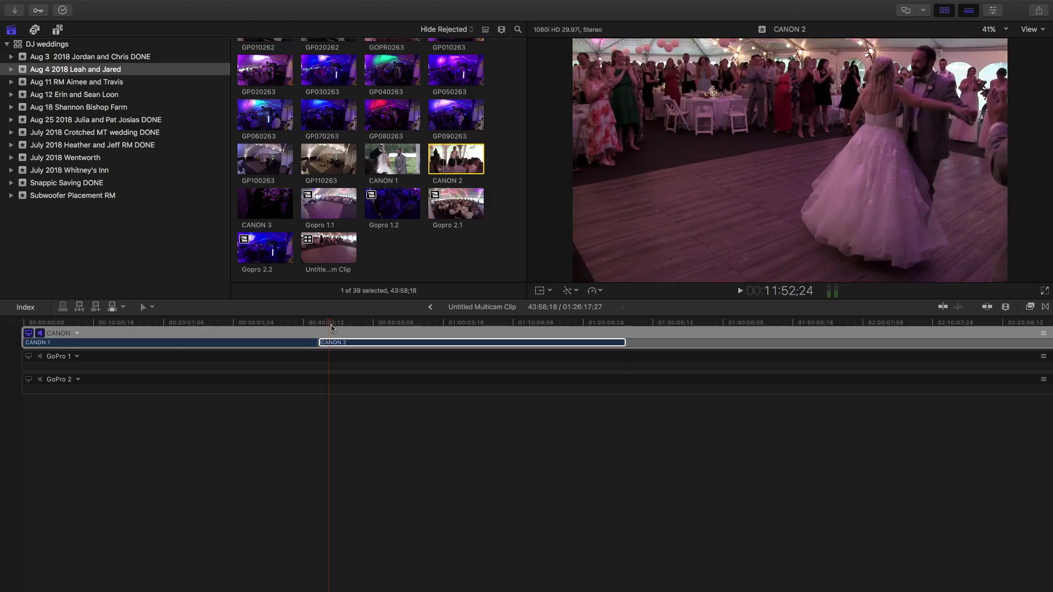
- Mark CANON 2 at 43:44:00 and place Gopro 1.1 in the GoPro 1 angle, roughly beneath the start of CANON 2
left_click(336, 343)
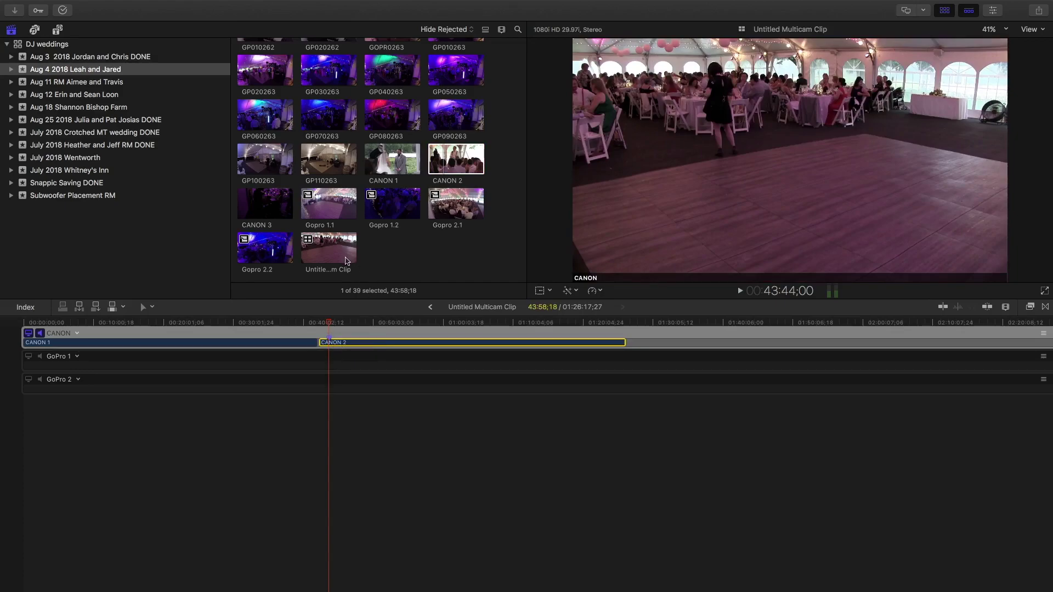
left_click(324, 208)
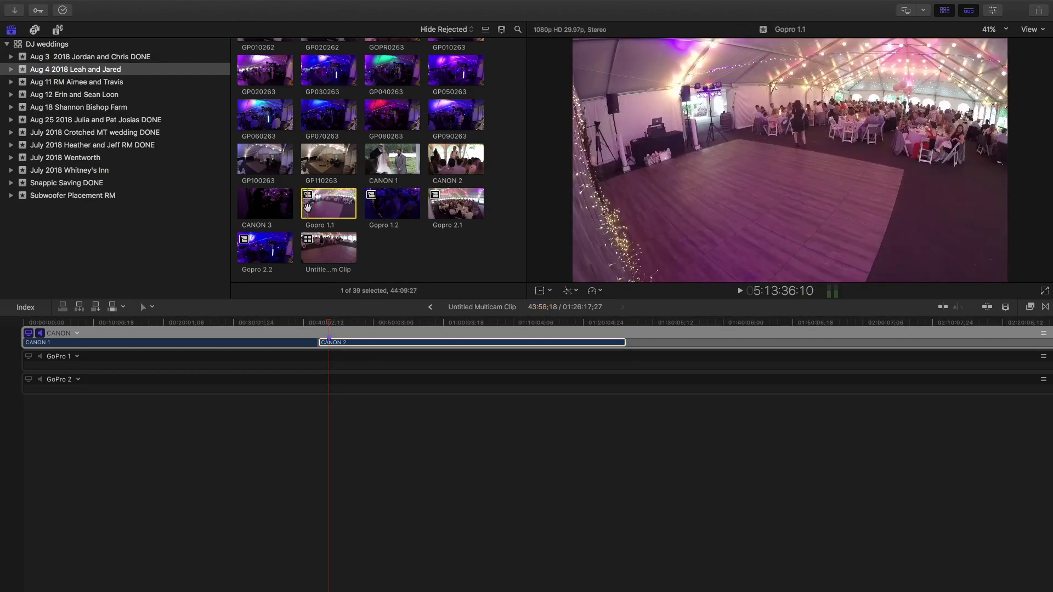
left_click_drag(323, 201, 321, 366)
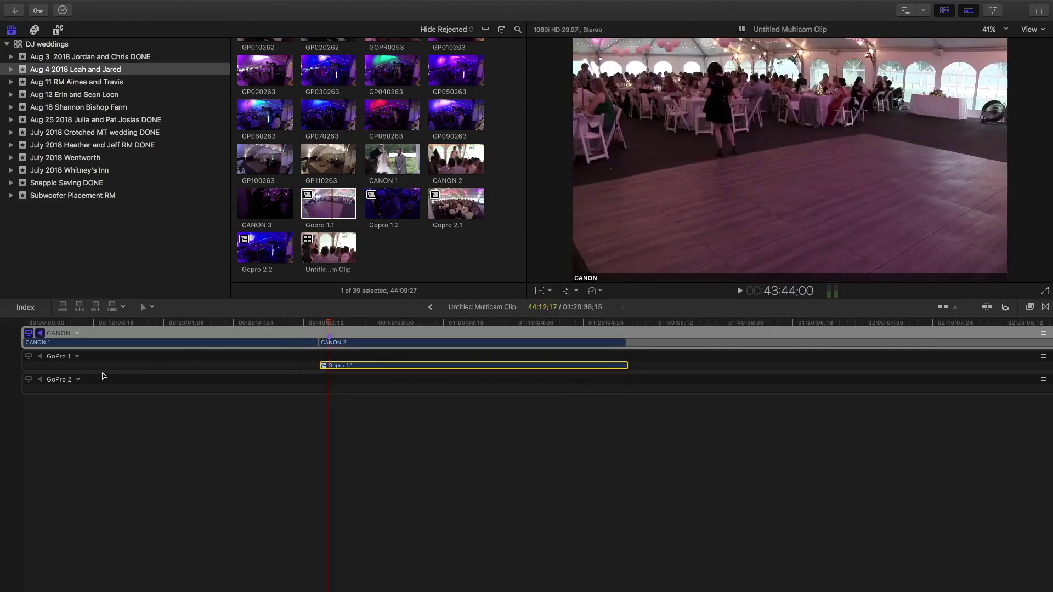
- Monitor the GoPro 1 angle's video and audio and play its footage to locate the matching moment at 53:49:11
left_click(39, 333)
left_click(27, 356)
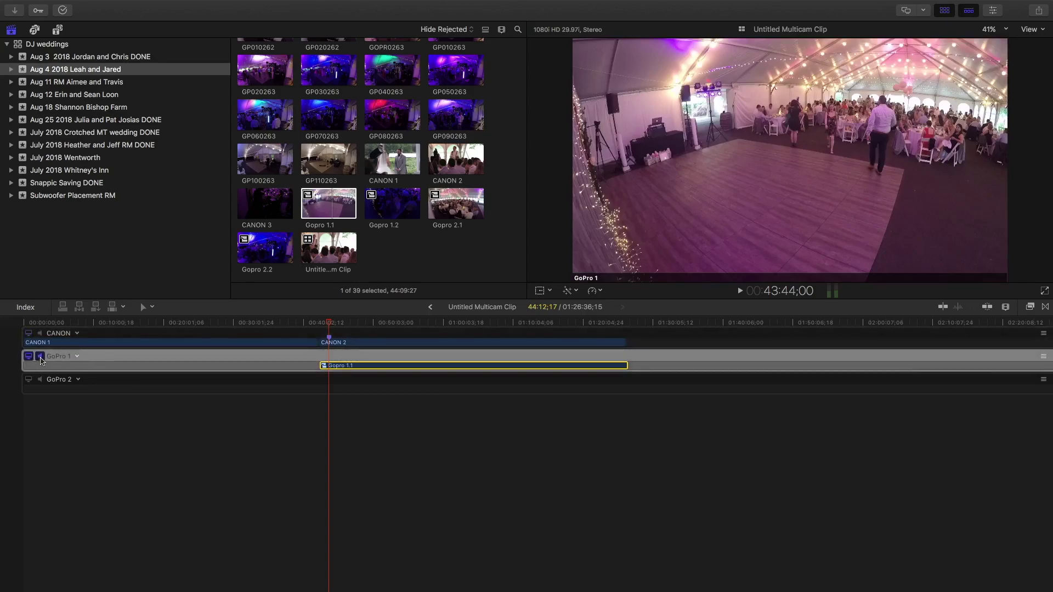
left_click_drag(329, 323, 400, 321)
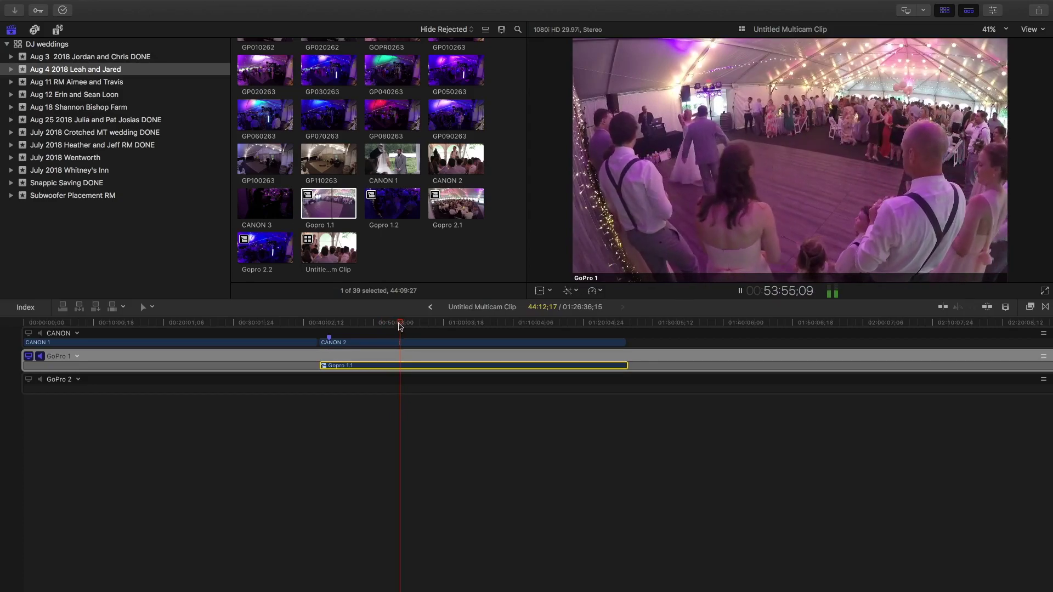
left_click(398, 323)
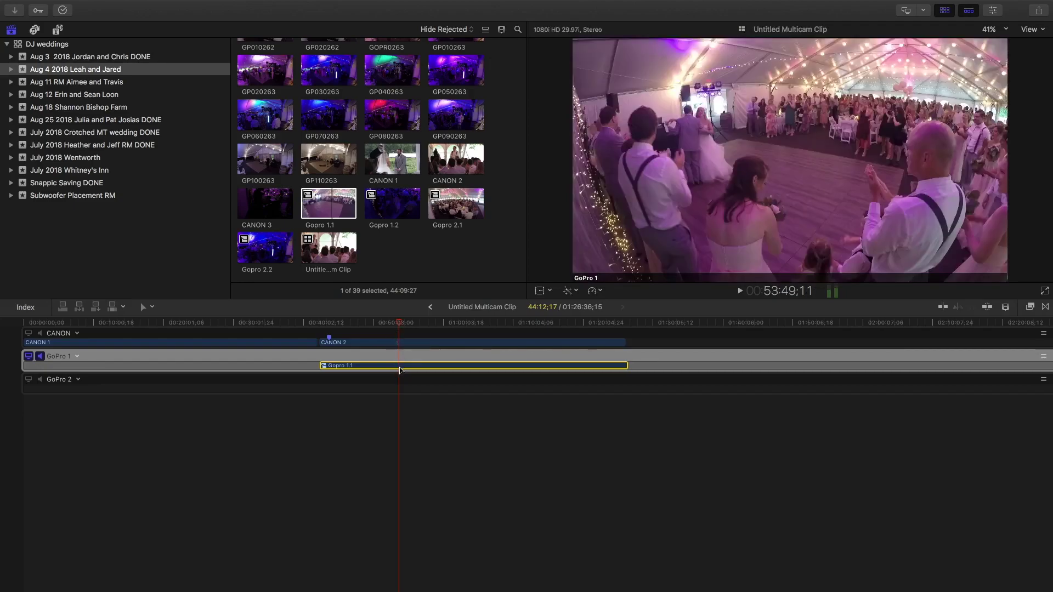
- Mark Gopro 1.1 at 53:49:11 and, with snapping on, move the clip earlier so its marker lines up with the CANON 2 marker
left_click(403, 344)
left_click(402, 366)
left_click_drag(472, 366, 434, 368)
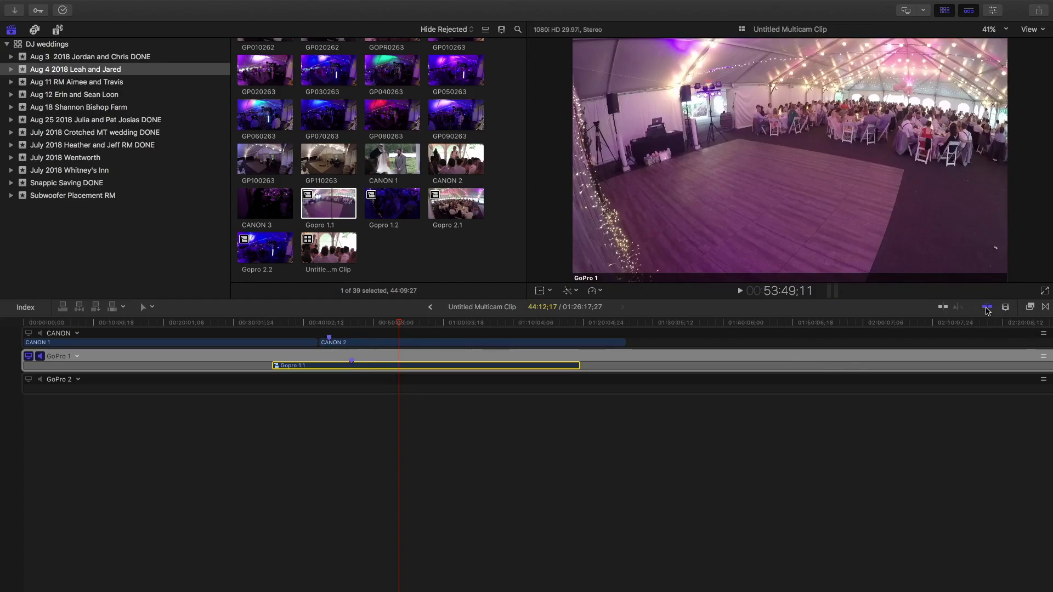
left_click_drag(447, 366, 433, 369)
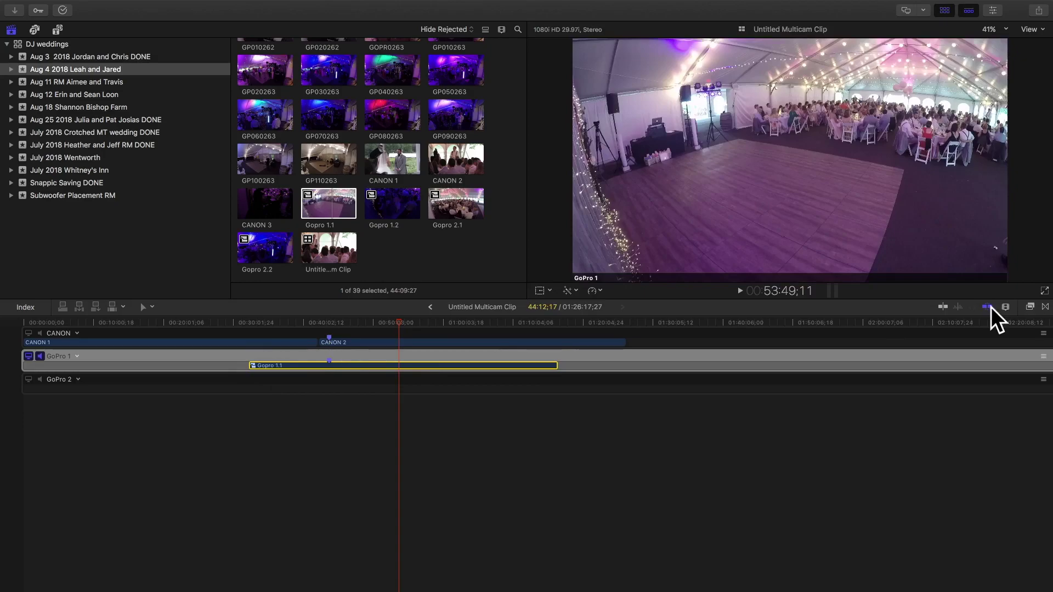
- Examine the enlarged audio waveforms of the CANON and GoPro 1 clips, and return the timeline to the compact label-only clip view
left_click(1006, 309)
left_click(911, 333)
left_click_drag(926, 359, 981, 360)
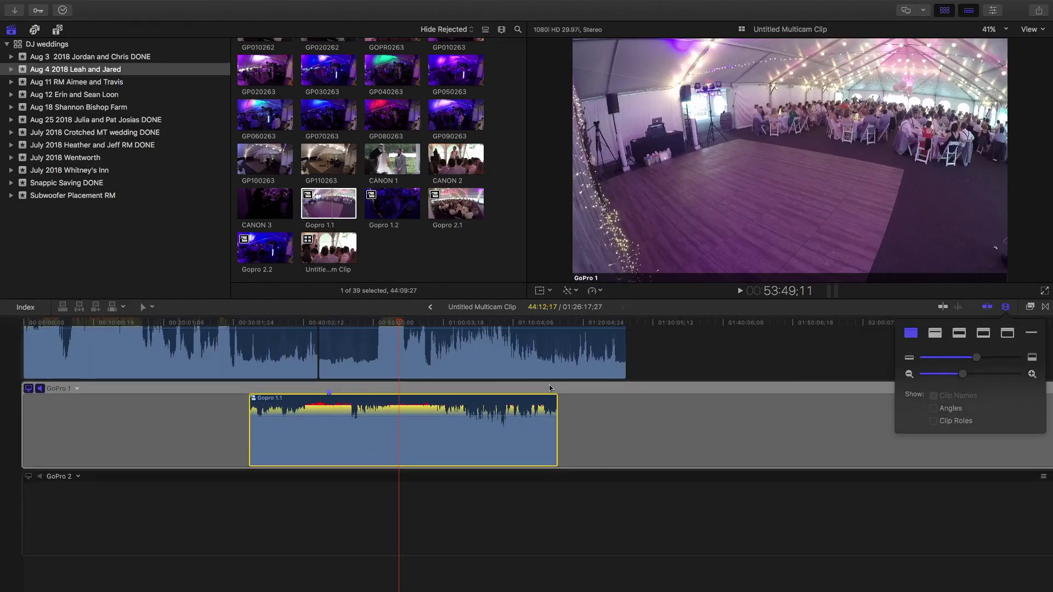
scroll(388, 423, "right", 1)
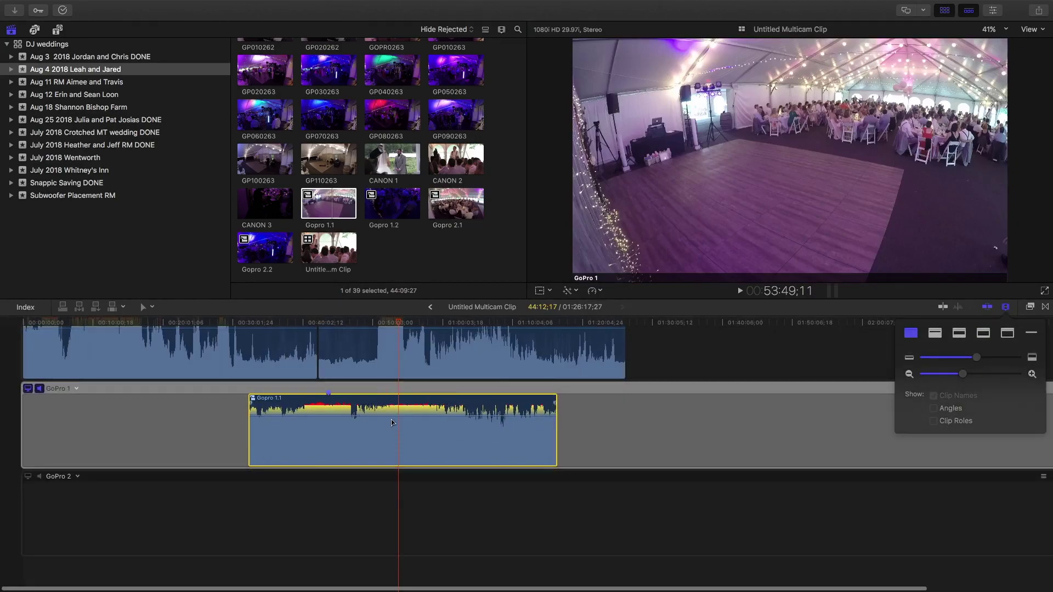
scroll(430, 401, "up", 2)
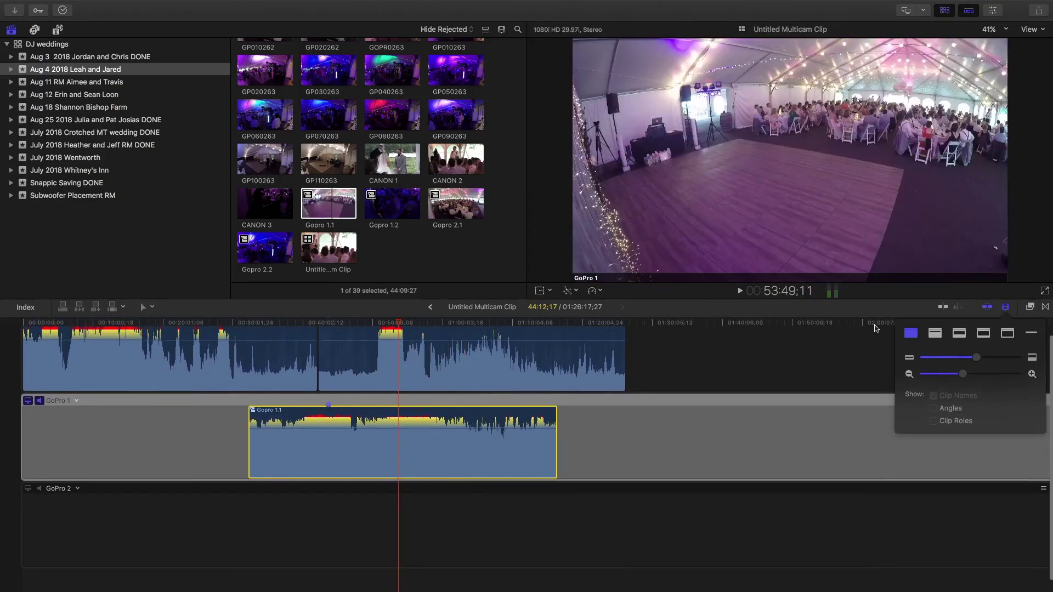
left_click(1012, 312)
left_click(1012, 312)
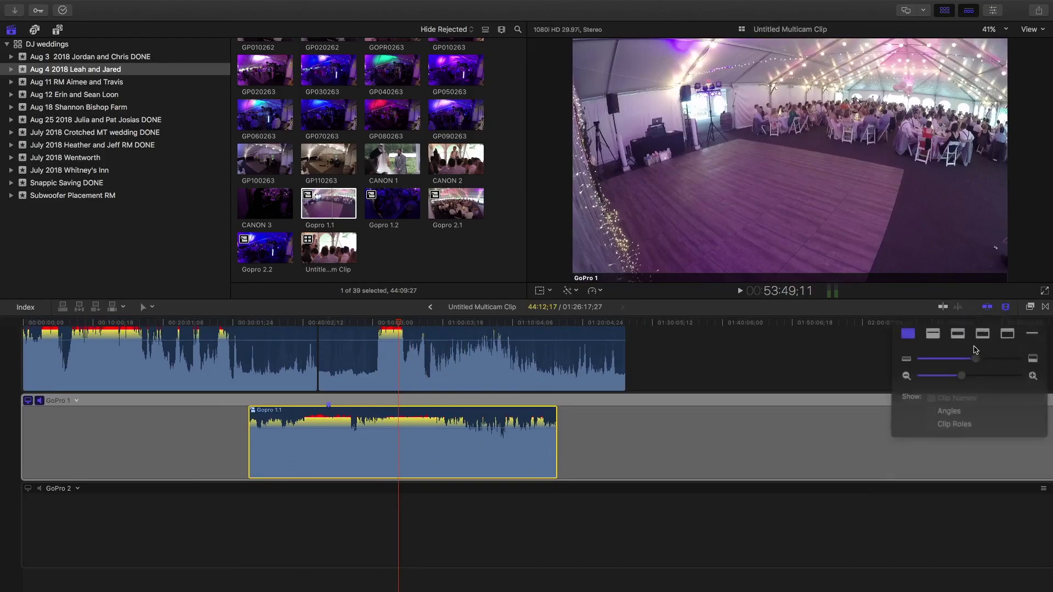
left_click_drag(981, 358, 825, 358)
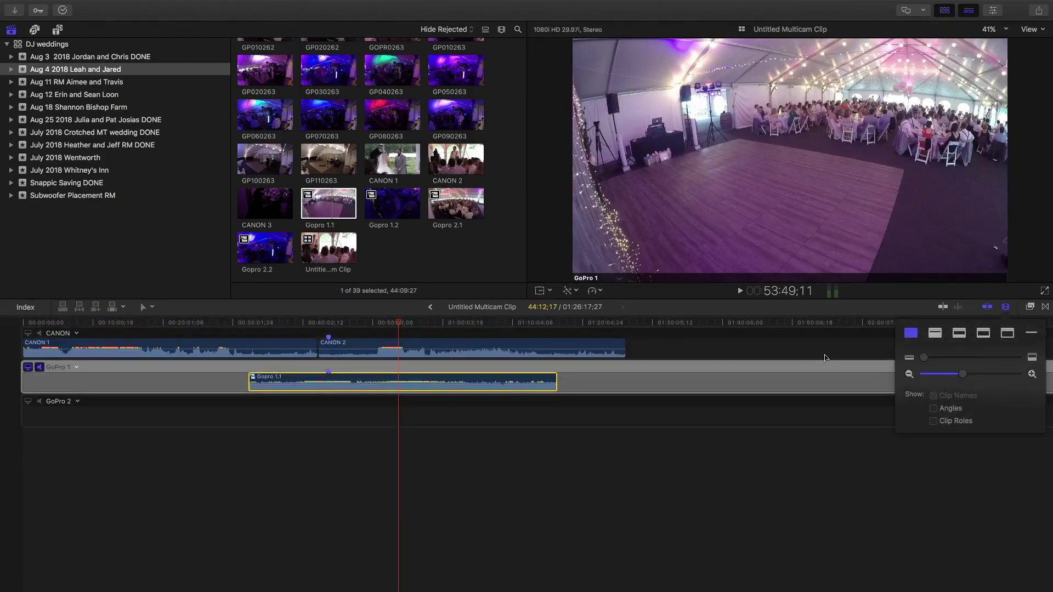
left_click(1034, 334)
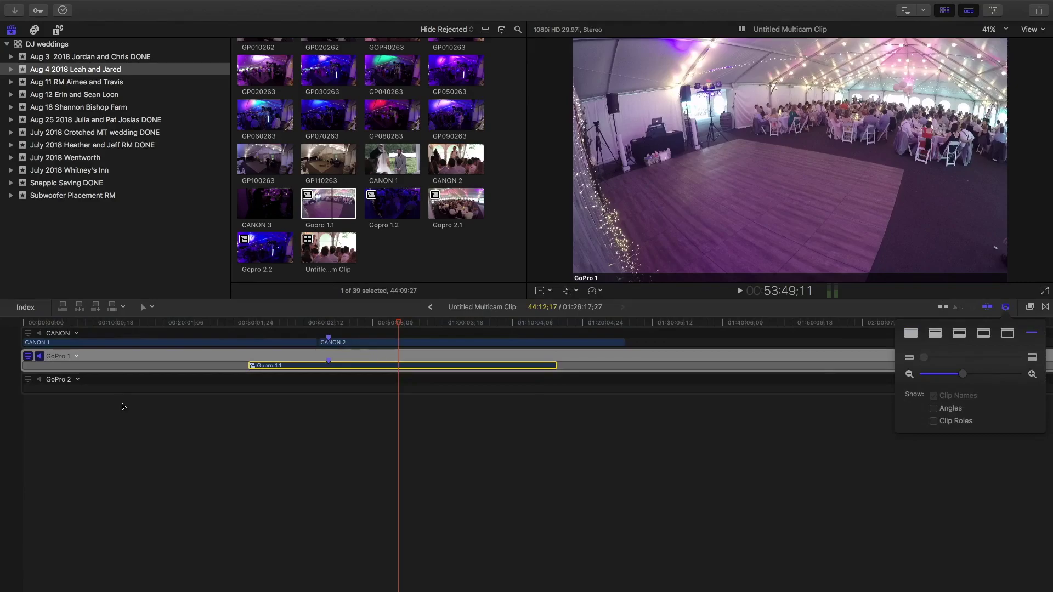
- Make CANON the monitoring angle for video and audio, and sync the selected Gopro 1.1 clip to the monitoring angle
left_click(28, 333)
left_click(38, 334)
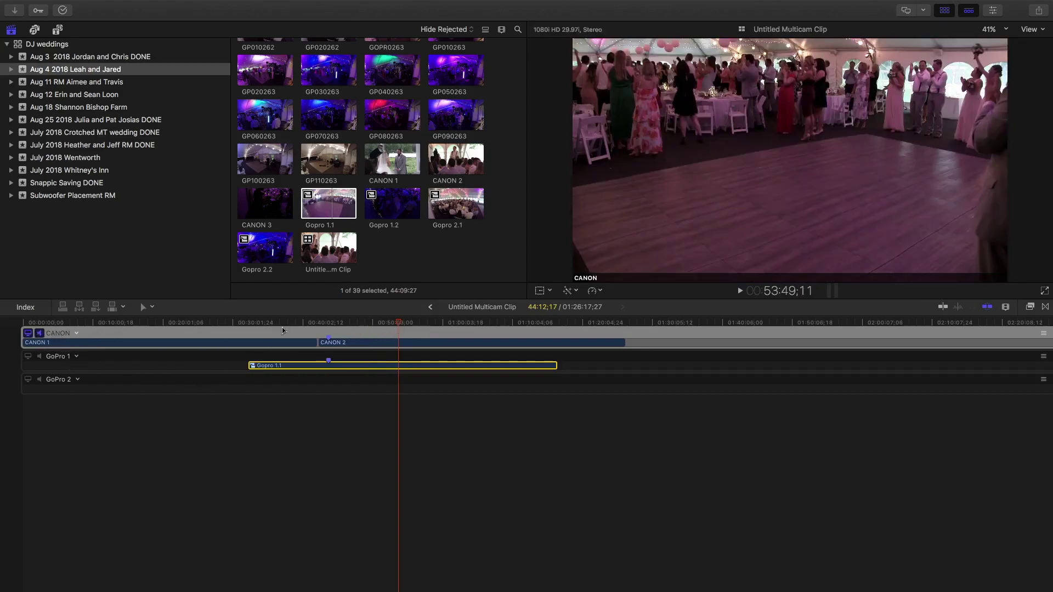
left_click(77, 358)
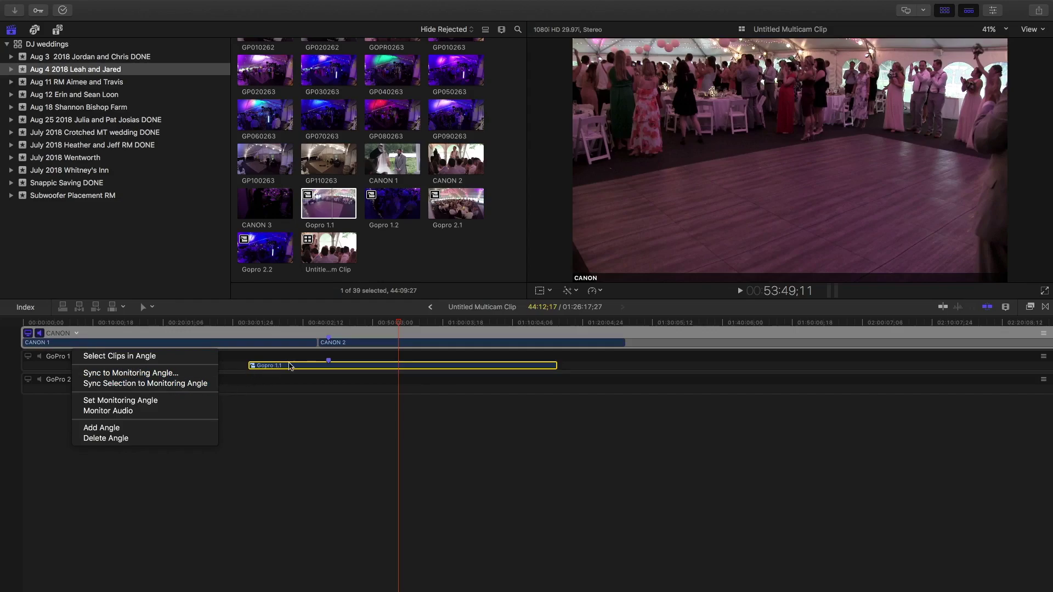
left_click(181, 384)
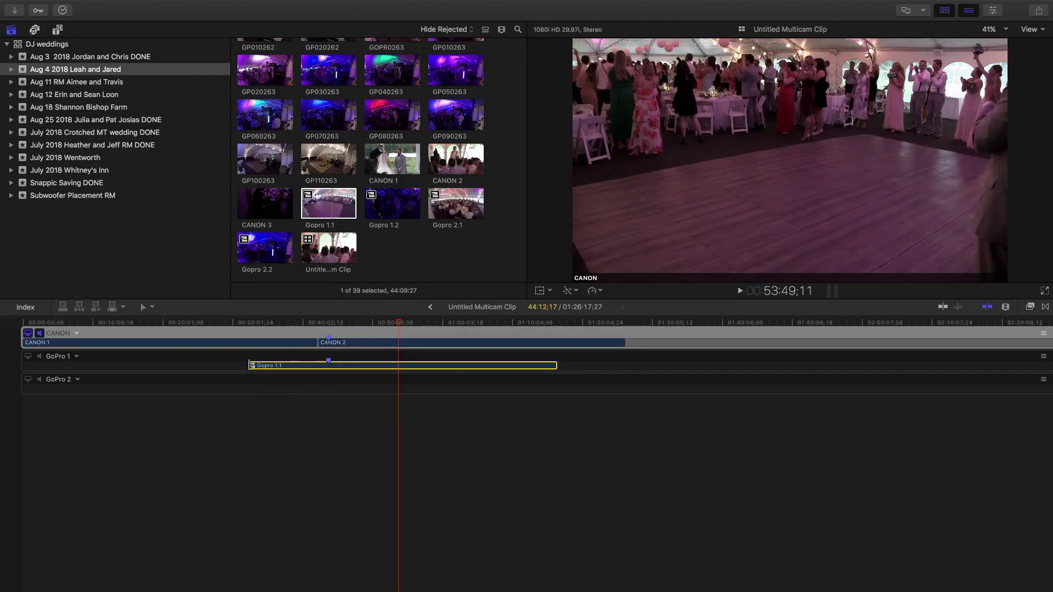
- Trim the beginning of Gopro 1.1 so the clip begins roughly where CANON 2 starts
left_click_drag(250, 366, 292, 365)
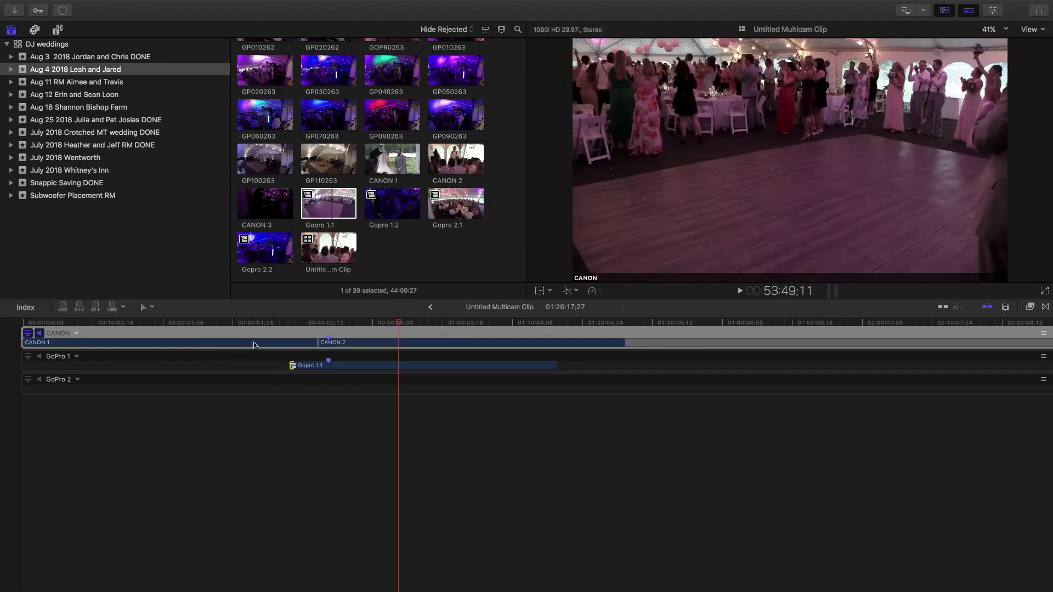
left_click(291, 366)
left_click_drag(291, 366, 321, 367)
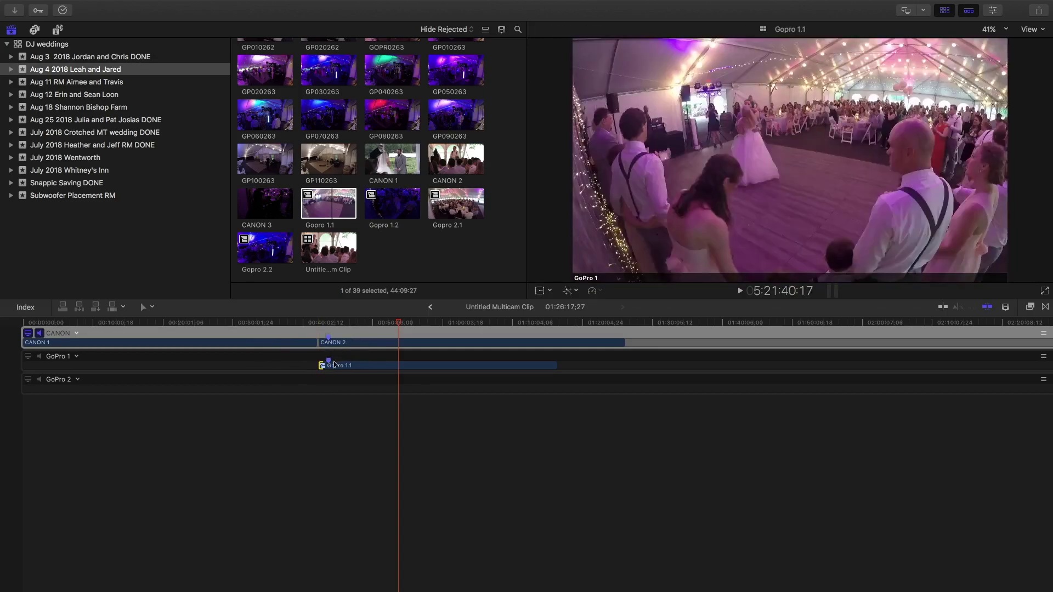
- Sync the selected Gopro 1.1 clip to the CANON monitoring angle again
left_click(329, 364)
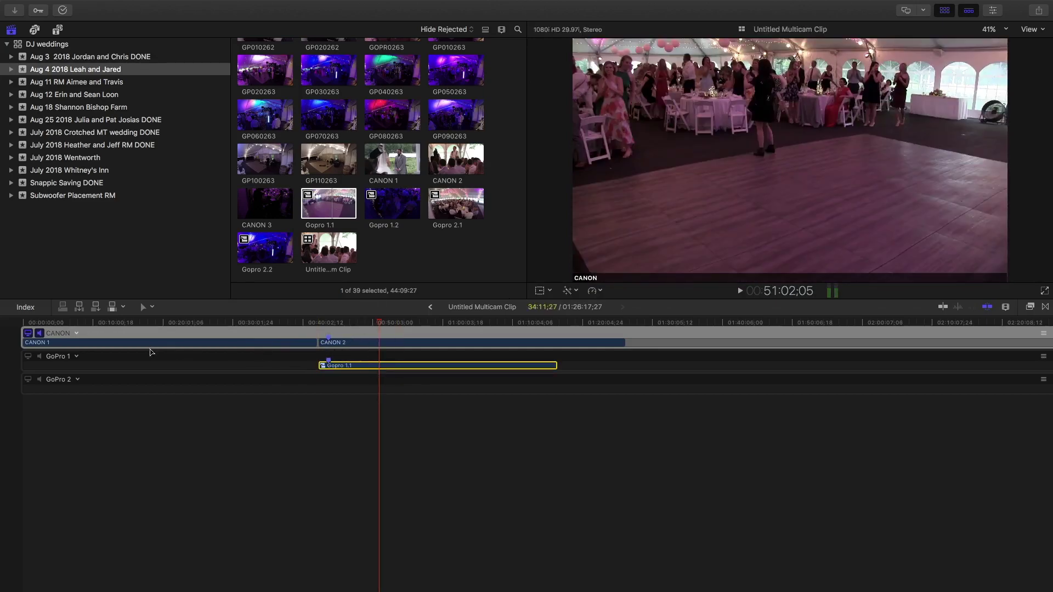
left_click(76, 357)
left_click(143, 382)
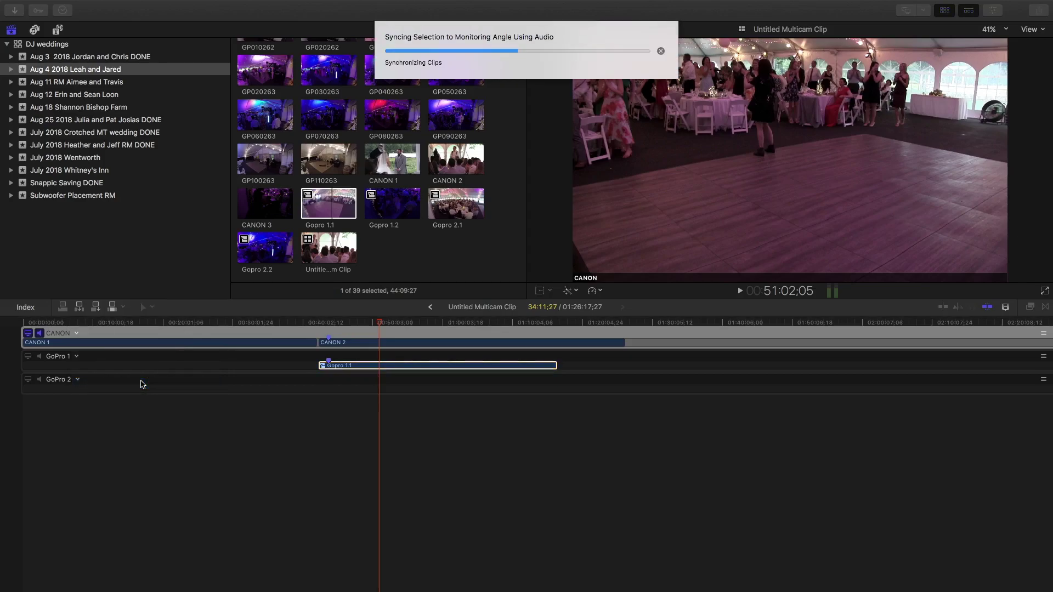
- With snapping off, play the CANON footage at the CANON 2 marker and look further along for a better sync moment
left_click_drag(380, 324, 328, 323)
left_click(367, 343)
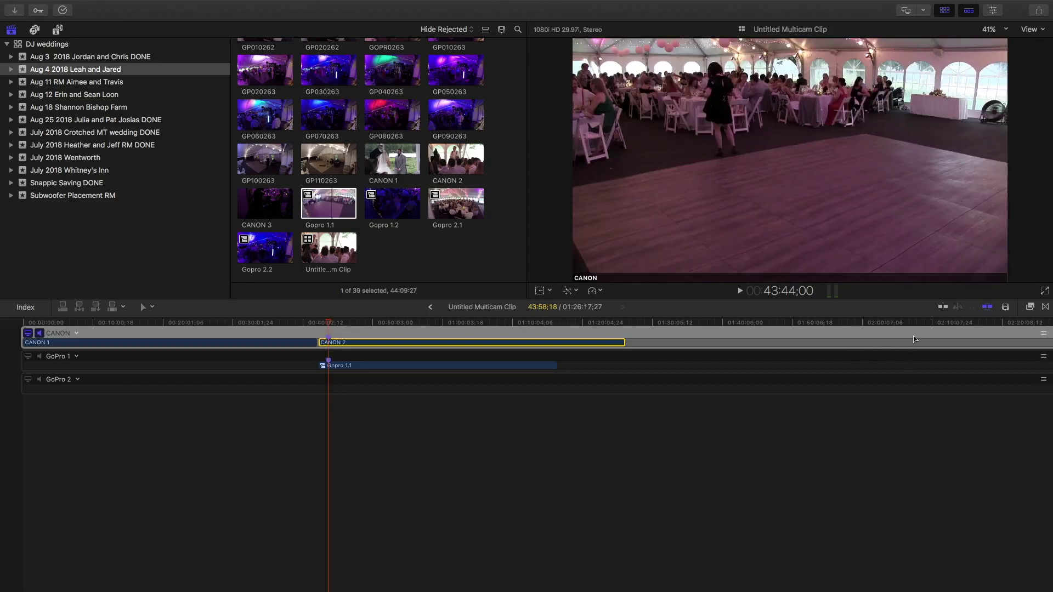
left_click(988, 308)
left_click(1006, 308)
left_click_drag(964, 375, 990, 376)
left_click(990, 309)
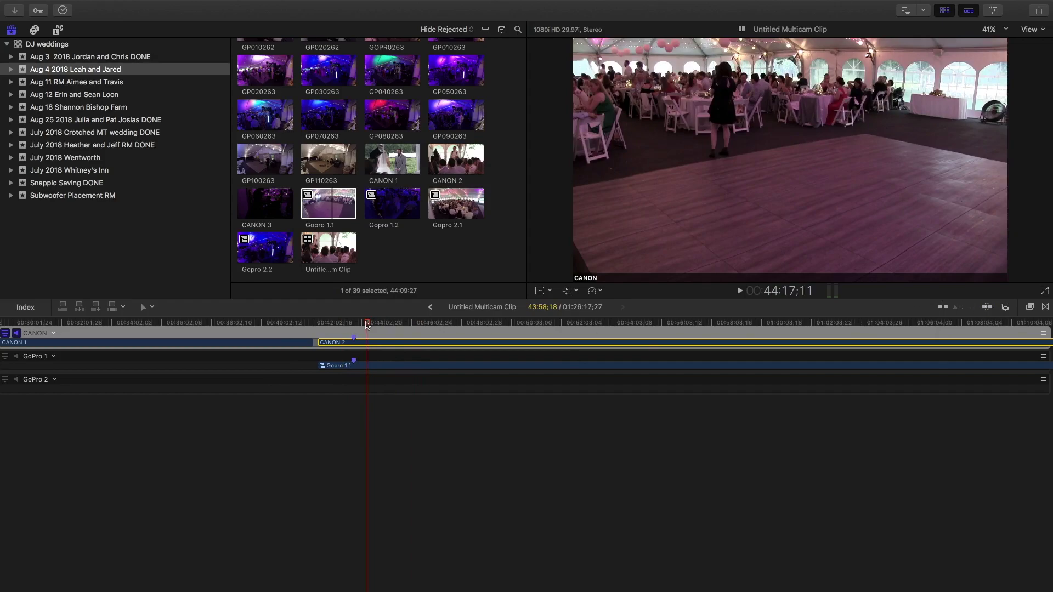
key("space")
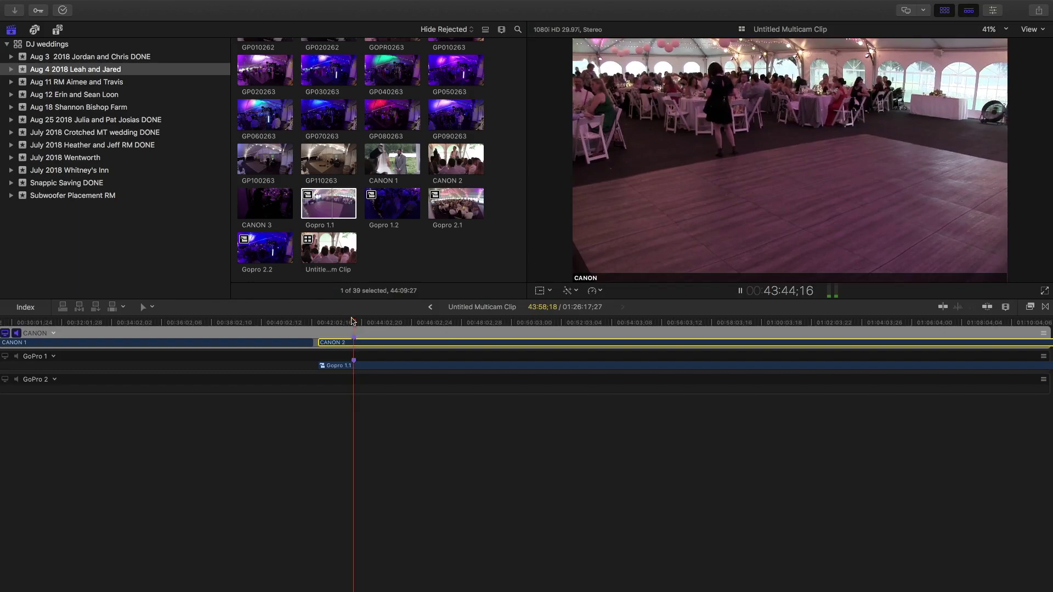
left_click_drag(359, 328, 552, 328)
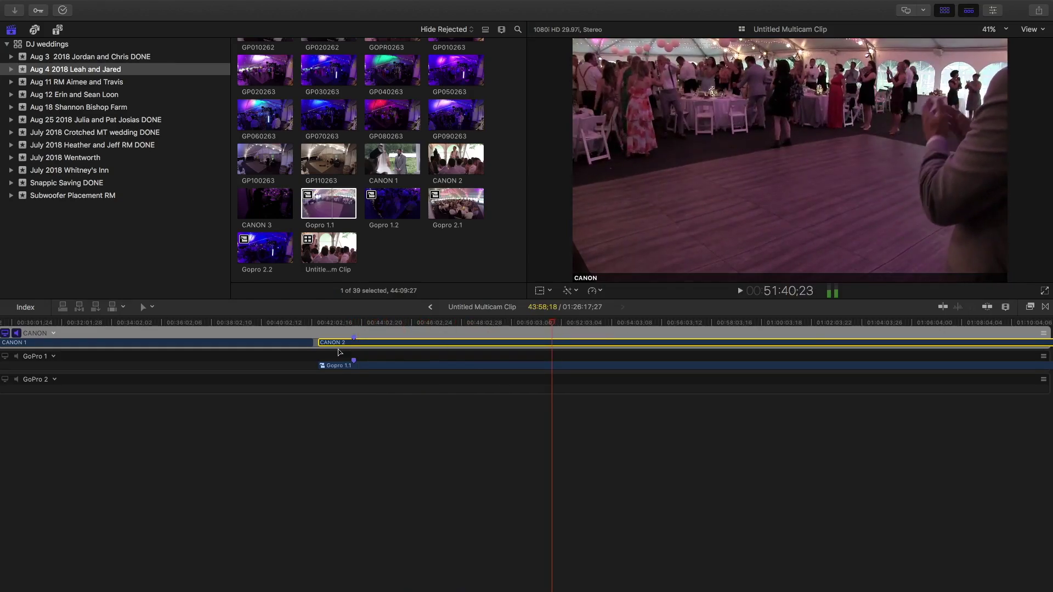
- Delete the existing CANON 2 marker and add a new one at the couple's first-dance moment, at about 54:12
left_click(354, 338)
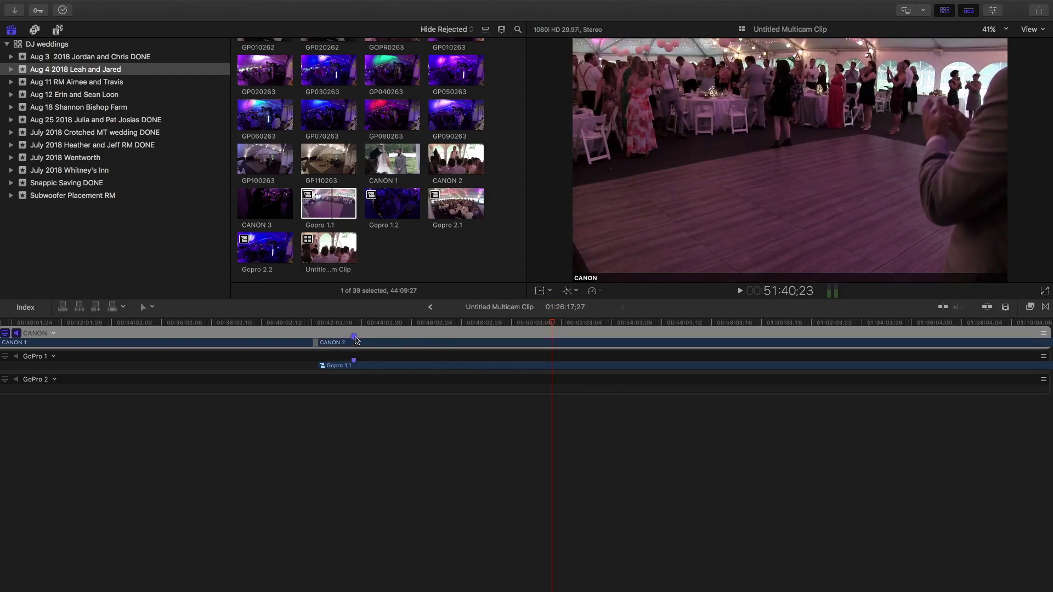
right_click(354, 338)
left_click(388, 343)
left_click_drag(554, 329, 613, 328)
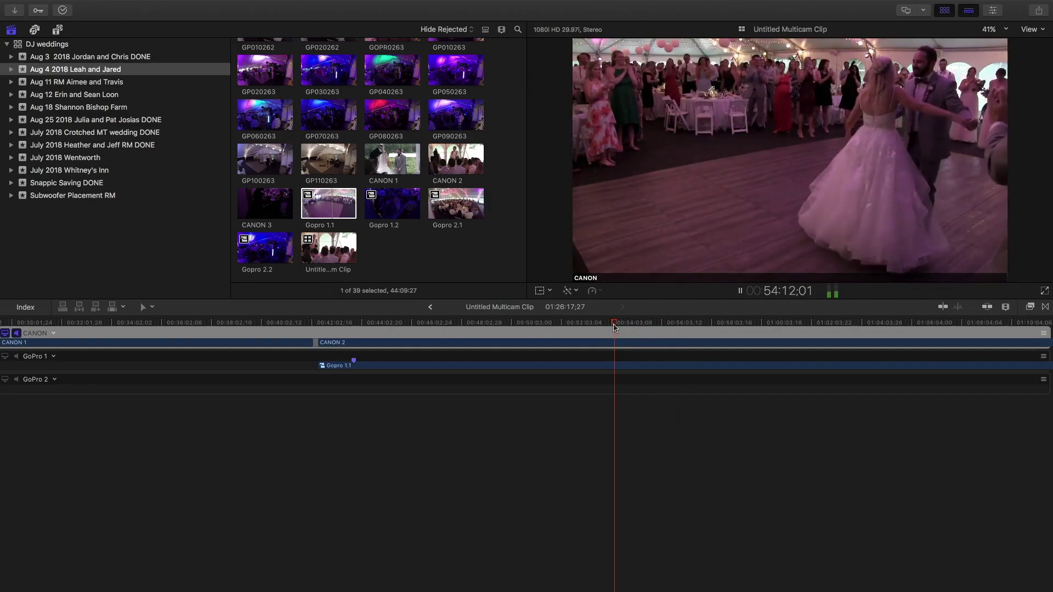
key("space")
left_click(617, 346)
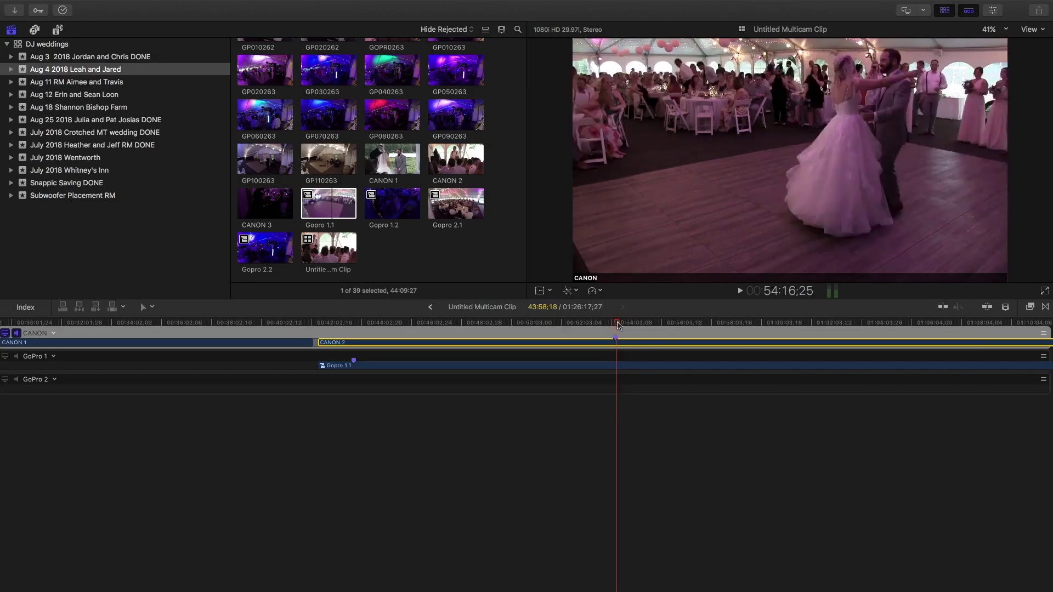
left_click(699, 332)
left_click(576, 324)
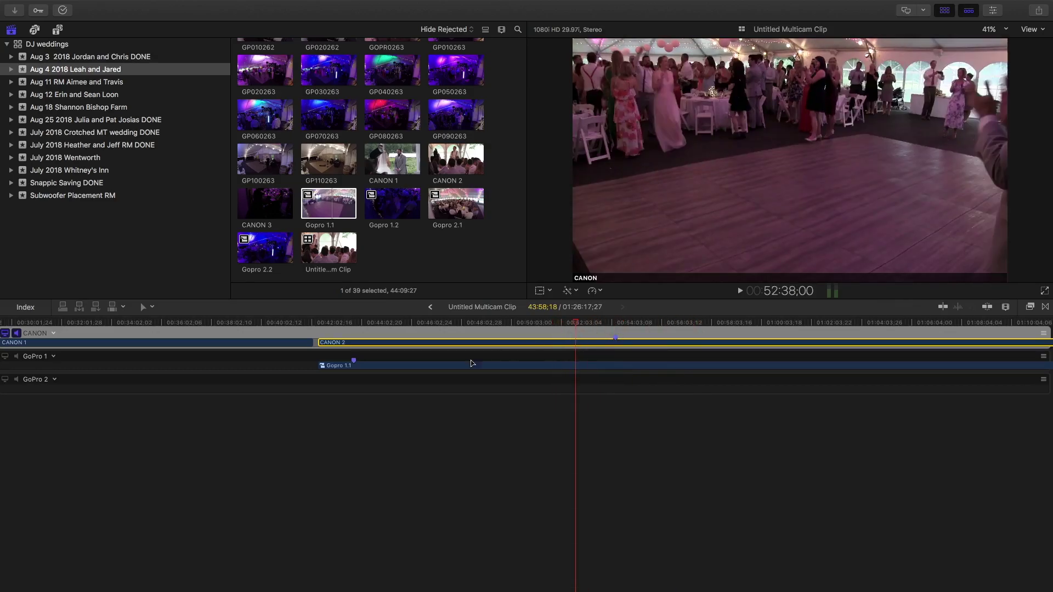
- Monitor the GoPro 1 angle's video and audio and play Gopro 1.1 around its marker to check the matching moment
left_click(380, 367)
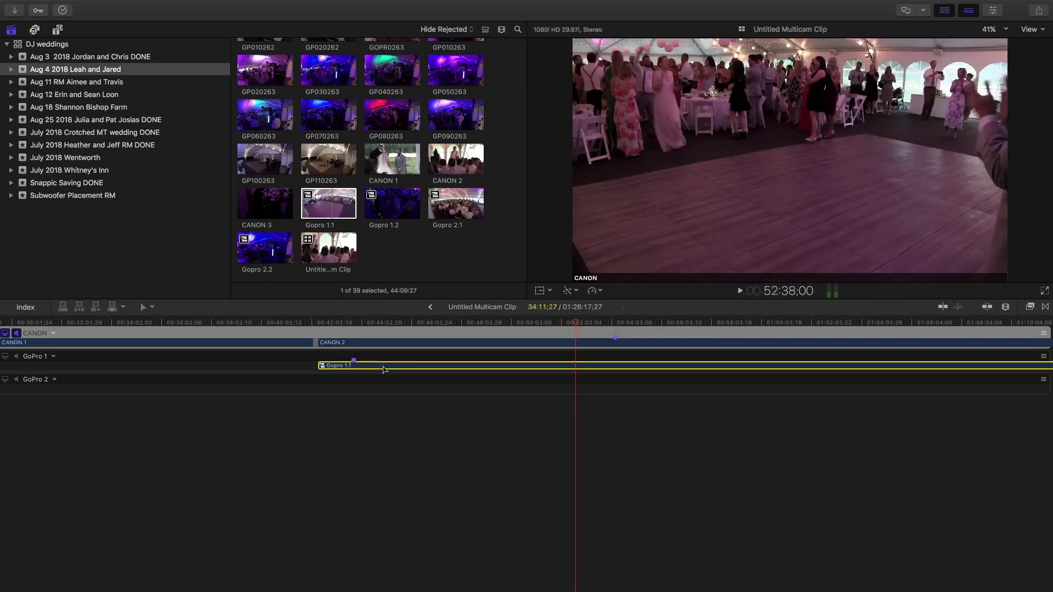
left_click(347, 327)
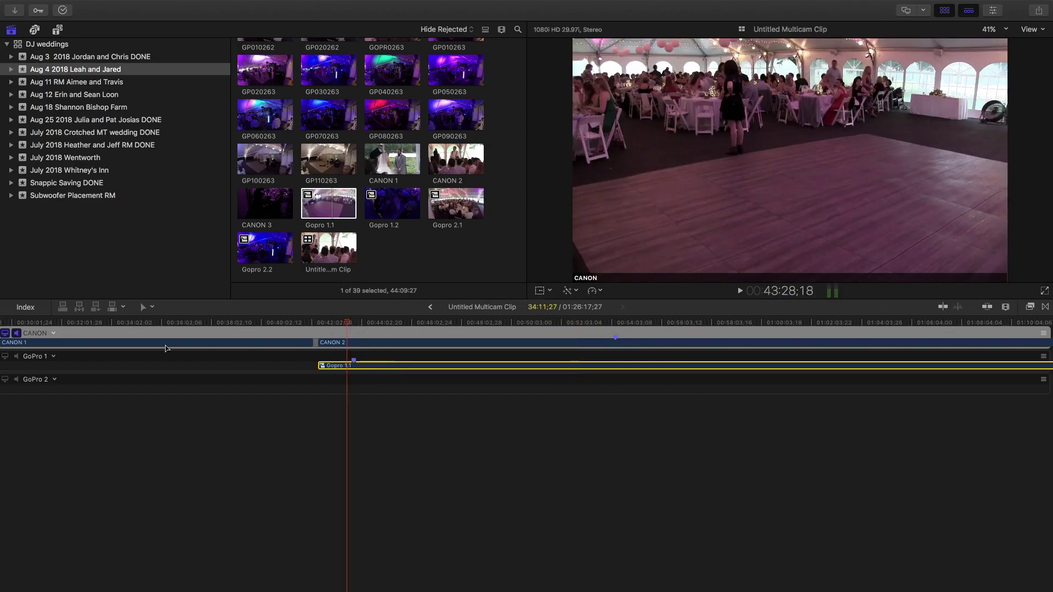
left_click(18, 357)
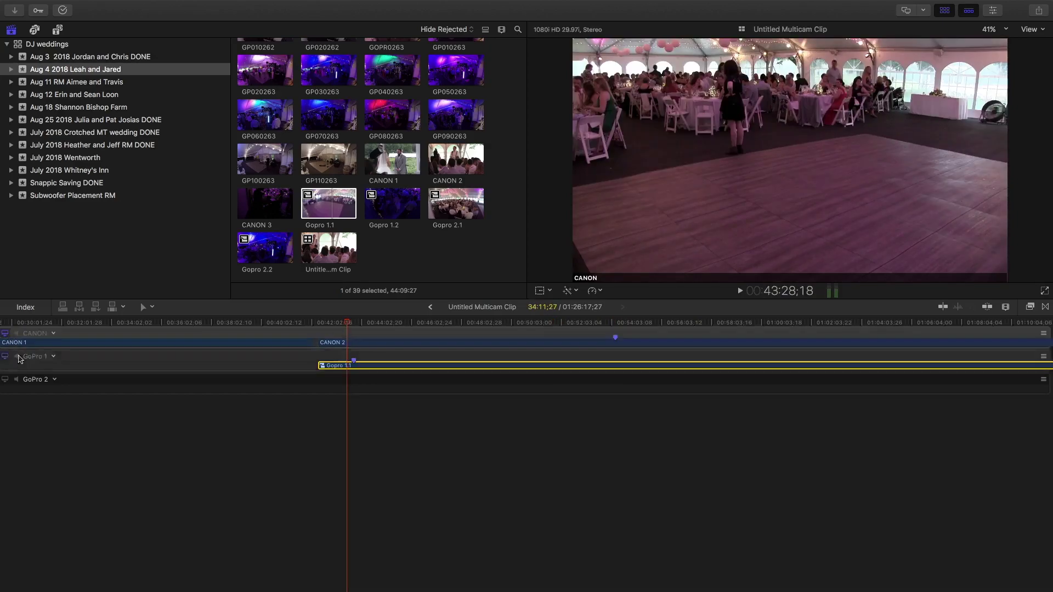
left_click_drag(348, 323, 355, 322)
key("space")
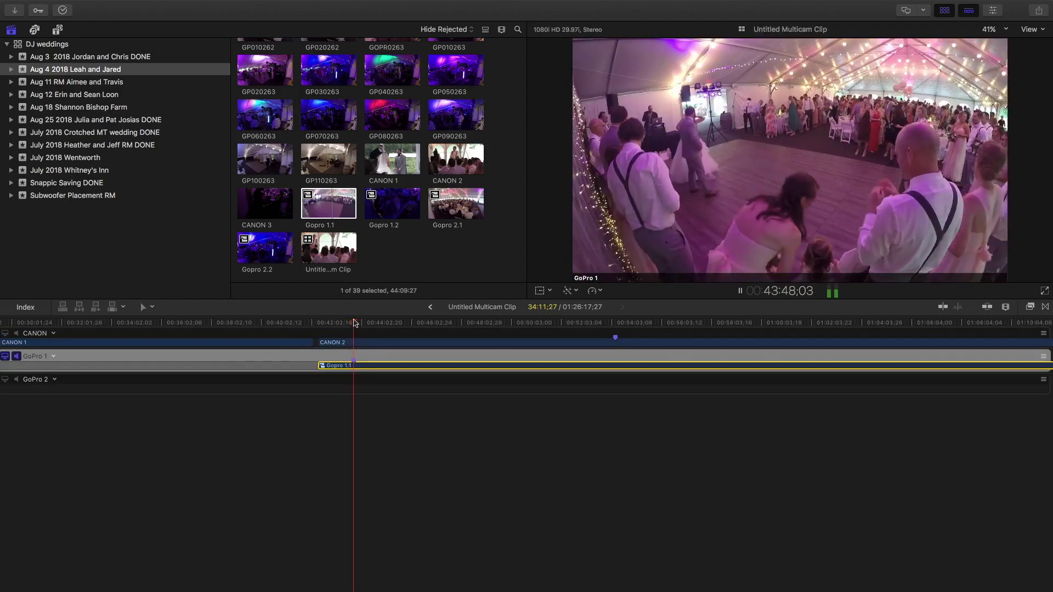
left_click(352, 323)
left_click(351, 325)
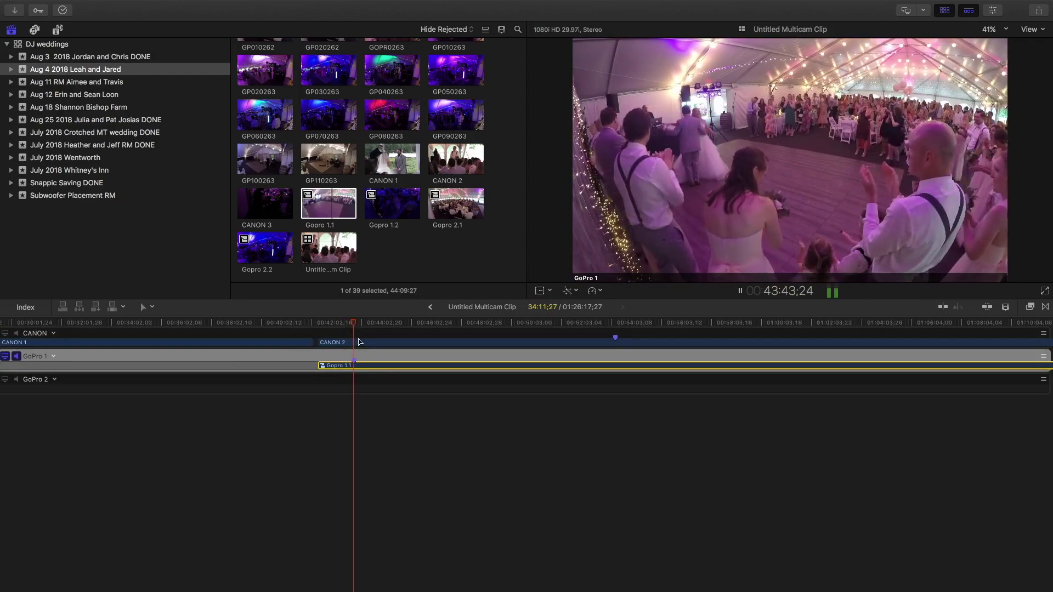
key("space")
- With snapping on, move Gopro 1.1 later so its marker meets the CANON 2 marker, and extend its beginning back near CANON 2's start
left_click_drag(415, 369, 329, 367)
left_click(987, 306)
left_click(462, 367)
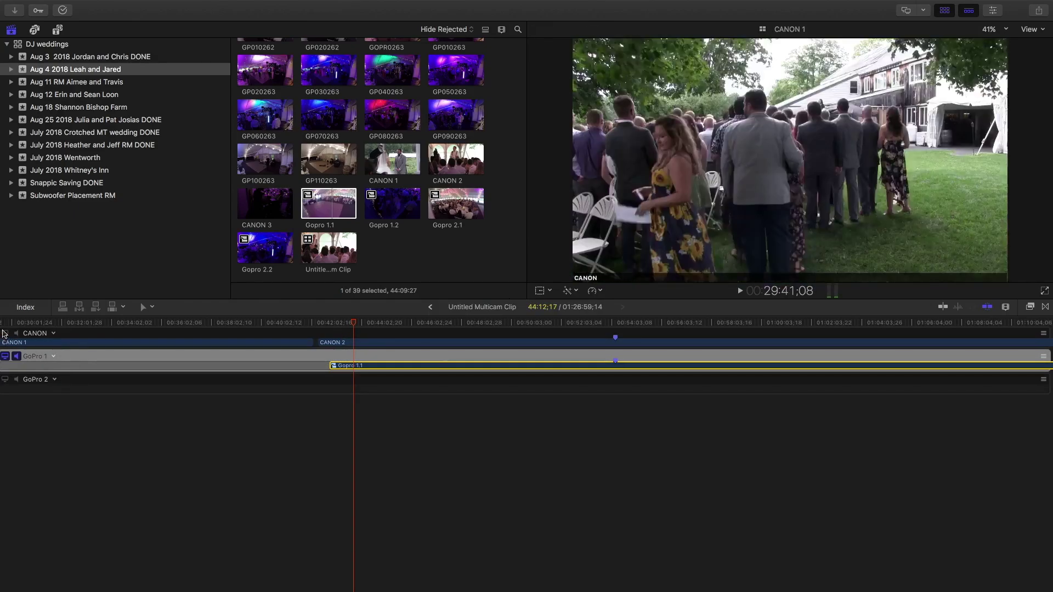
- Make CANON the monitoring angle for video and audio, and sync the realigned Gopro 1.1 clip to it
left_click(5, 334)
left_click(17, 334)
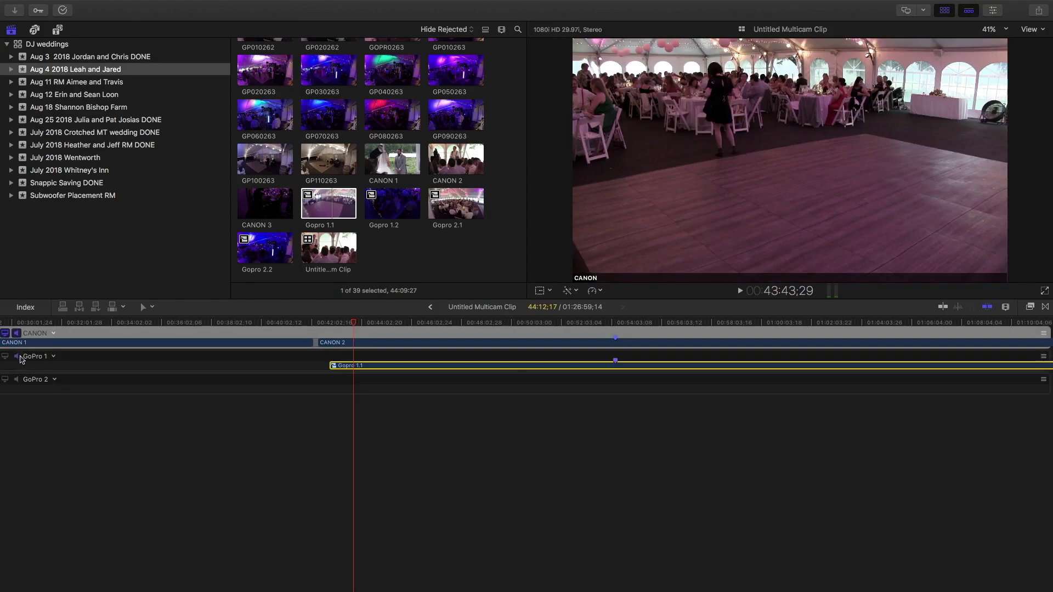
left_click(53, 357)
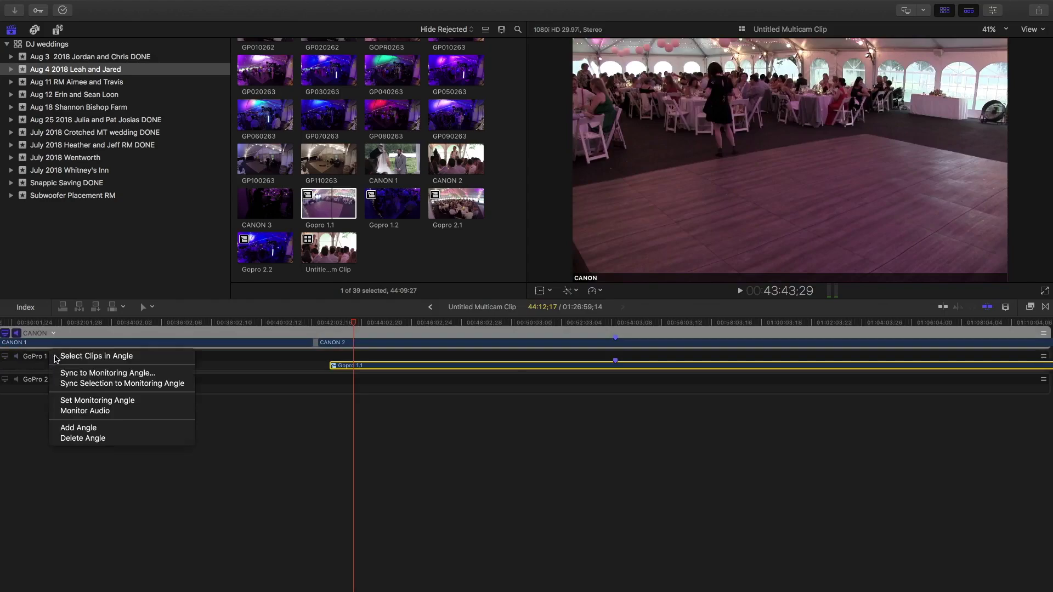
left_click(141, 386)
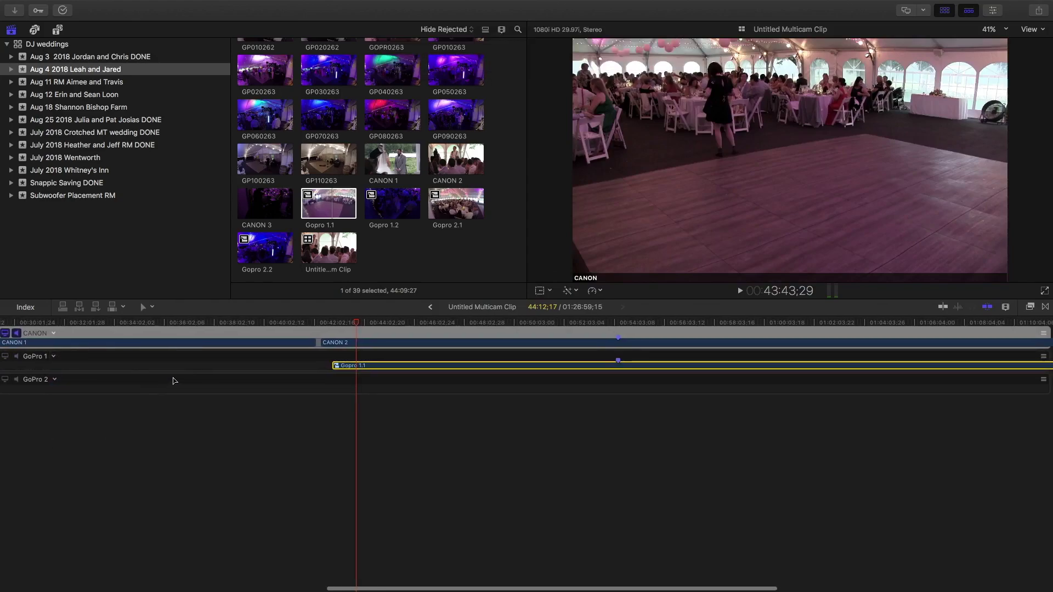
- Place the Gopro 2.1 clip in the GoPro 2 angle, starting level with Gopro 1.1
left_click(1007, 308)
left_click_drag(987, 377, 969, 382)
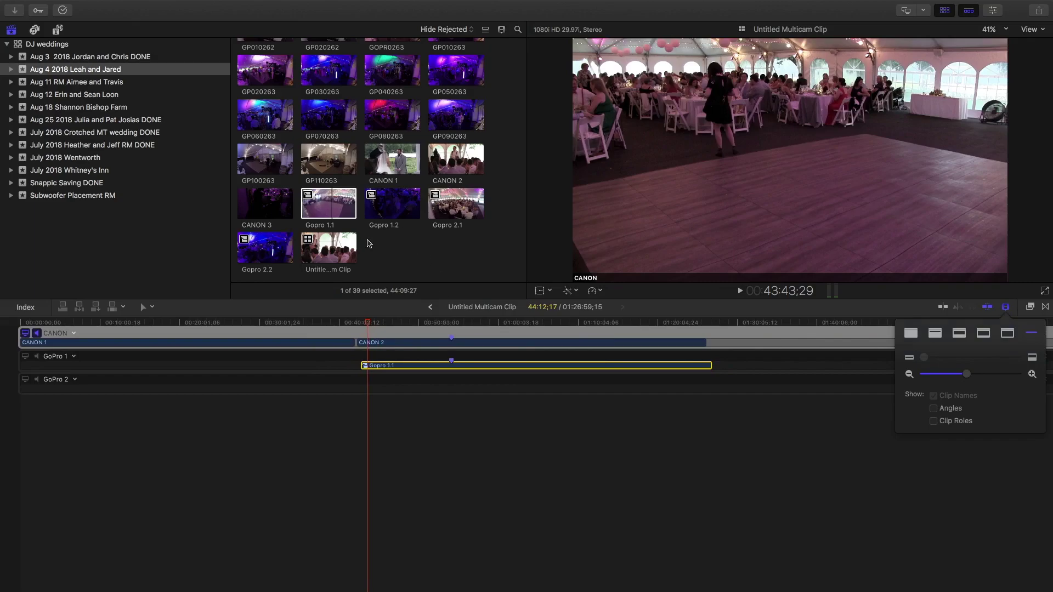
left_click(439, 210)
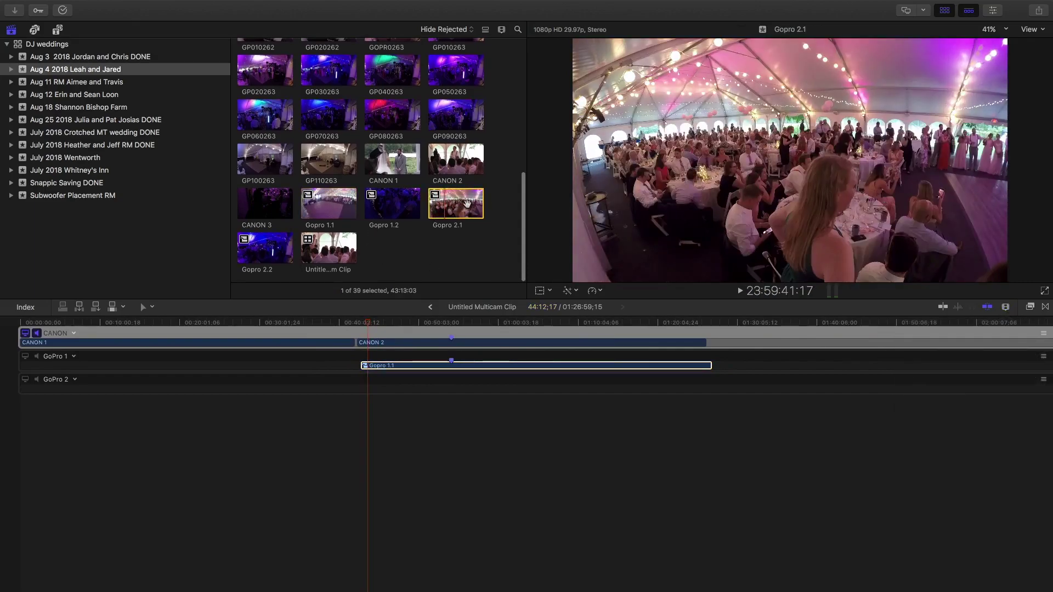
left_click_drag(467, 203, 363, 390)
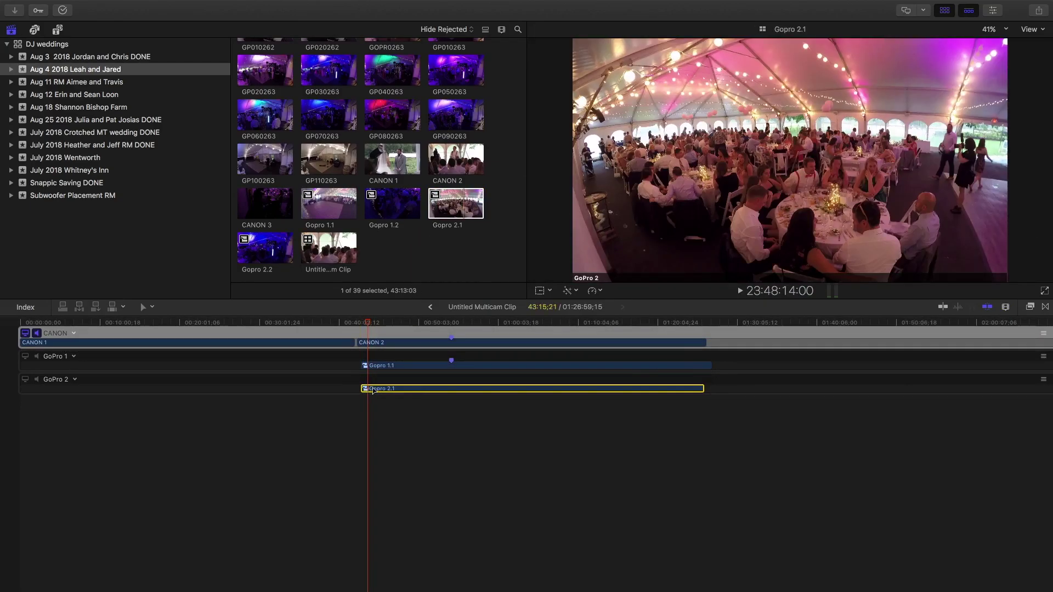
- Monitor GoPro 2, mark Gopro 2.1 at 53:48:17, and move the clip slightly later so its marker lines up with the other two
left_click(449, 323)
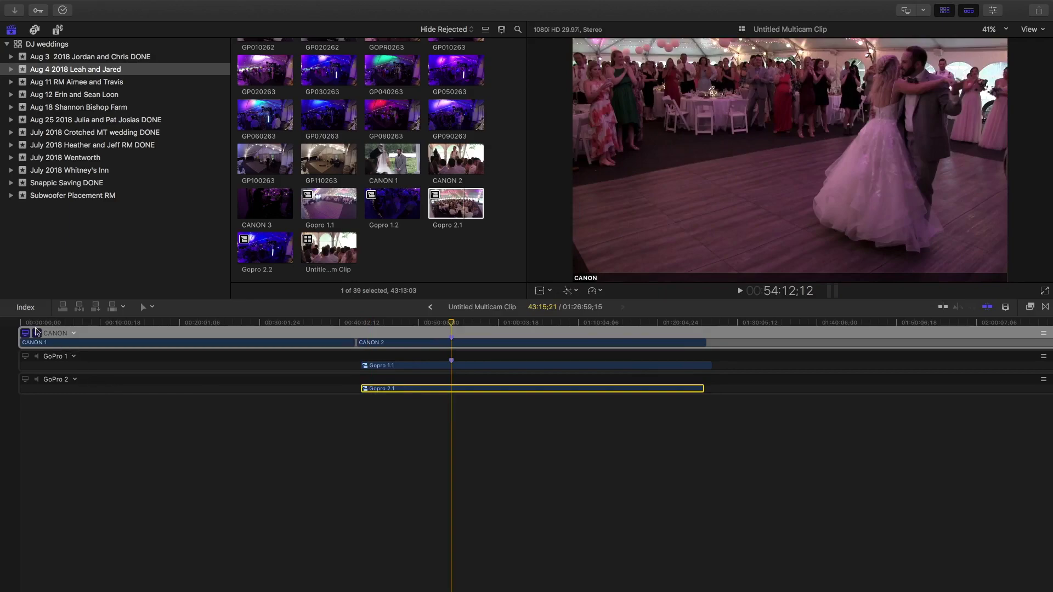
left_click(26, 379)
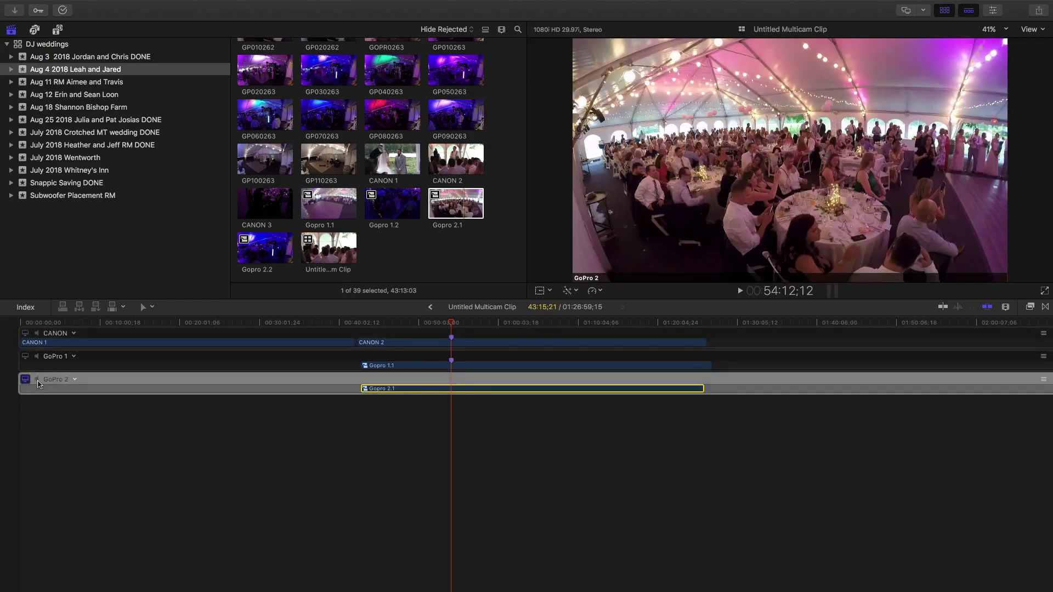
left_click(445, 324)
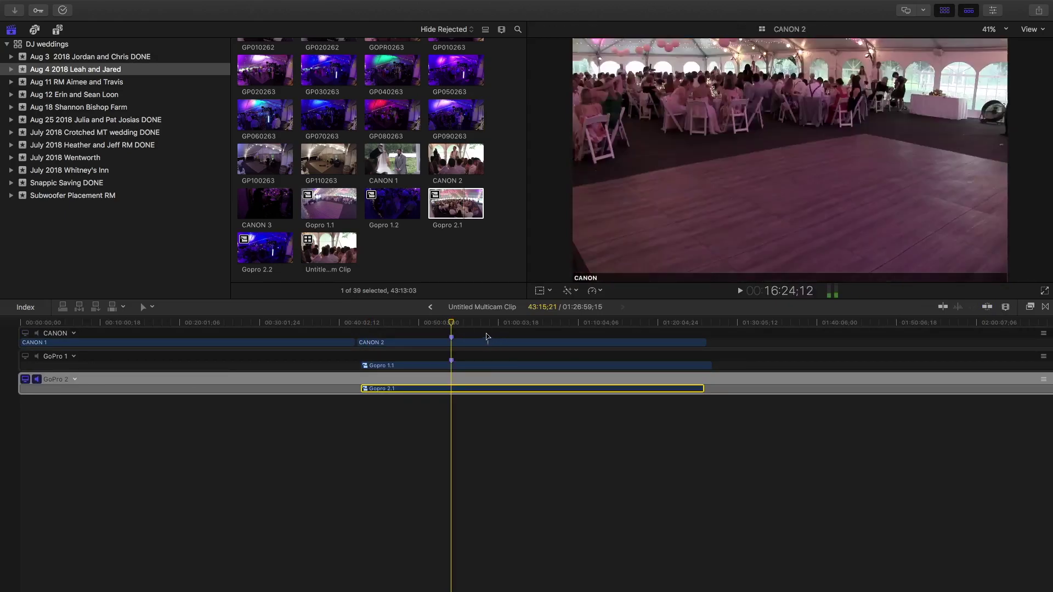
key("space")
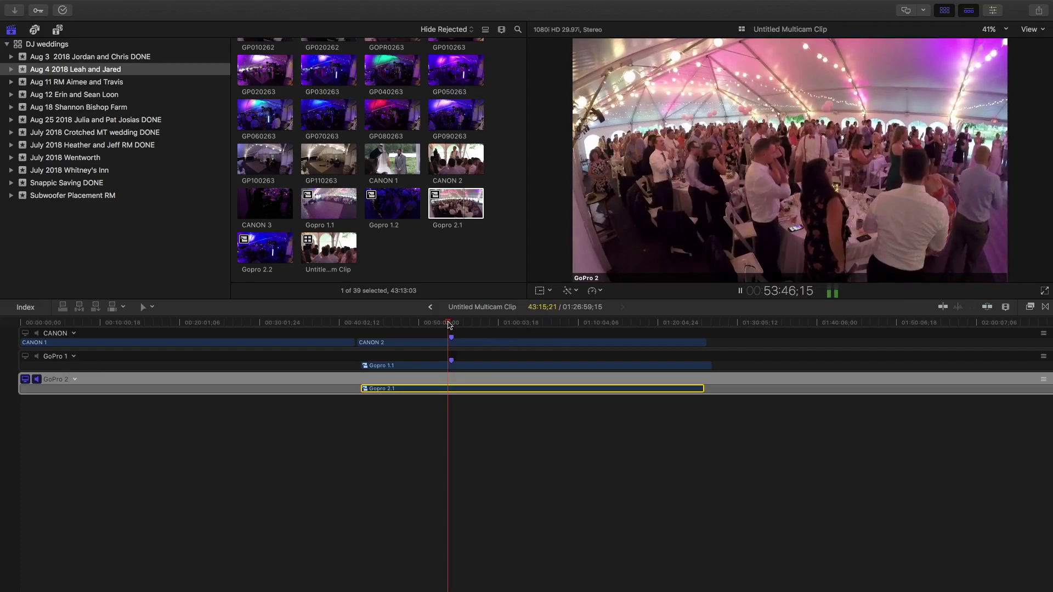
key("space")
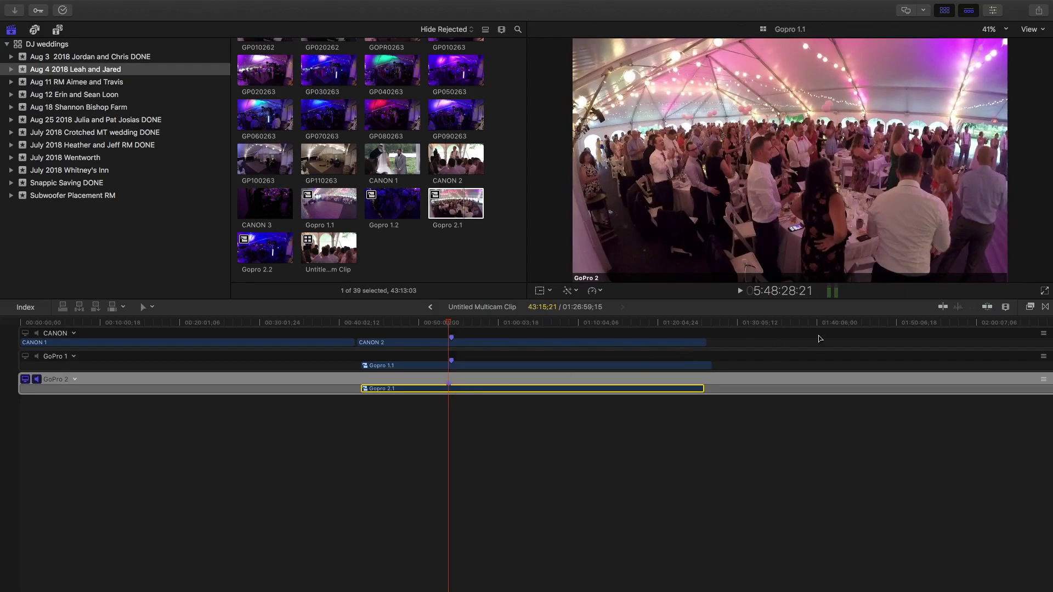
mouse_move(516, 393)
left_mouse_down()
mouse_move(494, 393)
mouse_move(521, 393)
left_mouse_up()
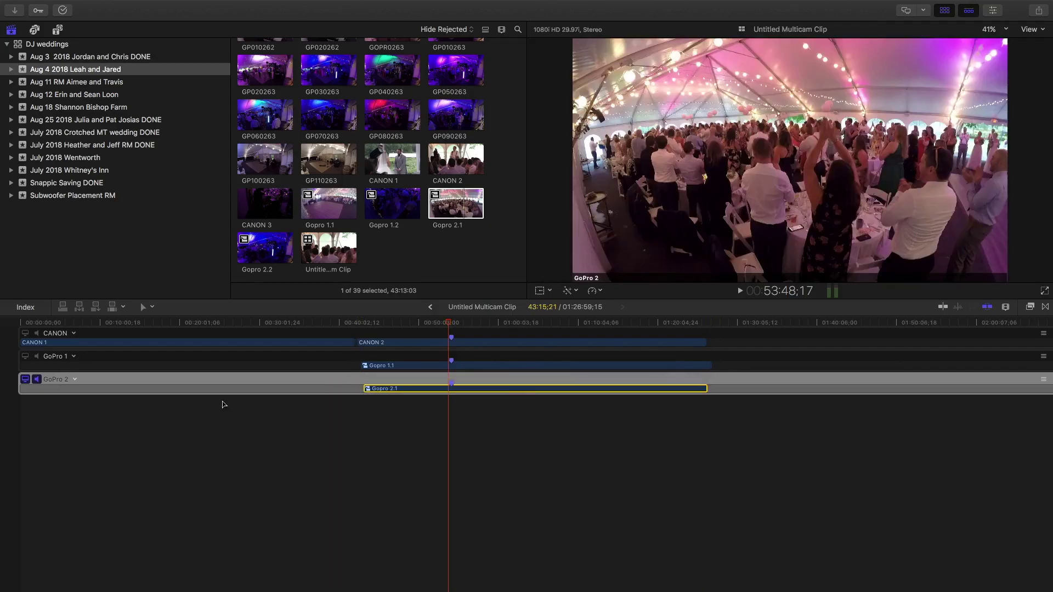
- Return video and audio monitoring to CANON, and sync the selected Gopro 2.1 clip to the monitoring angle
left_click(26, 334)
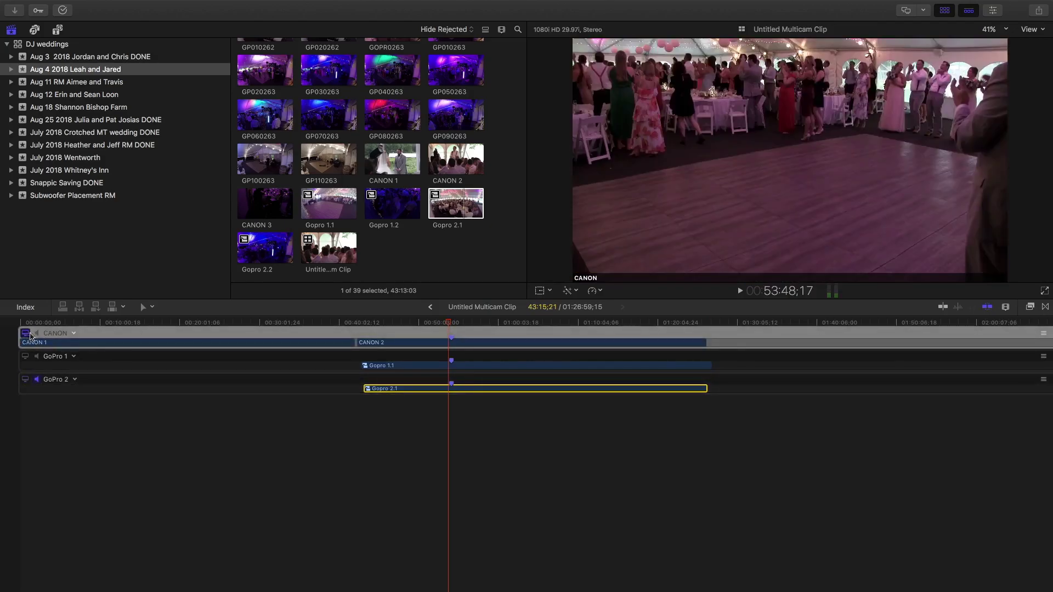
left_click(38, 334)
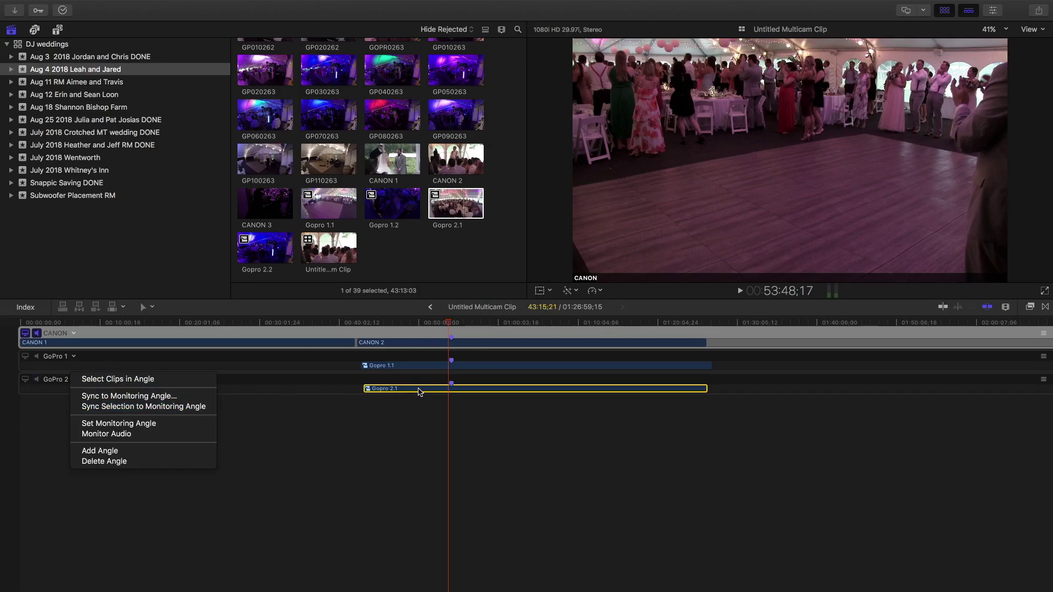
left_click(188, 407)
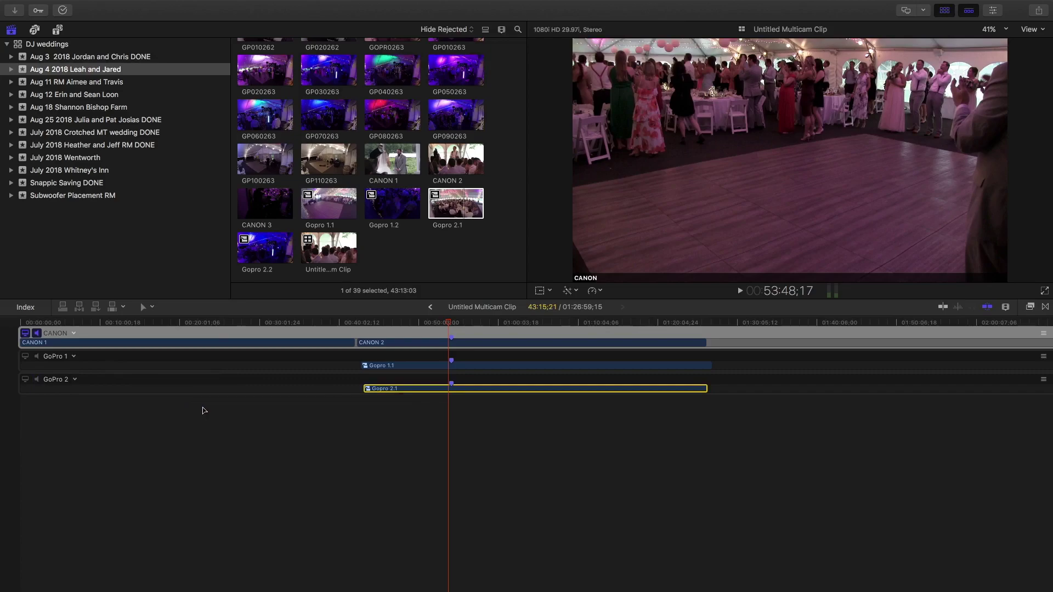
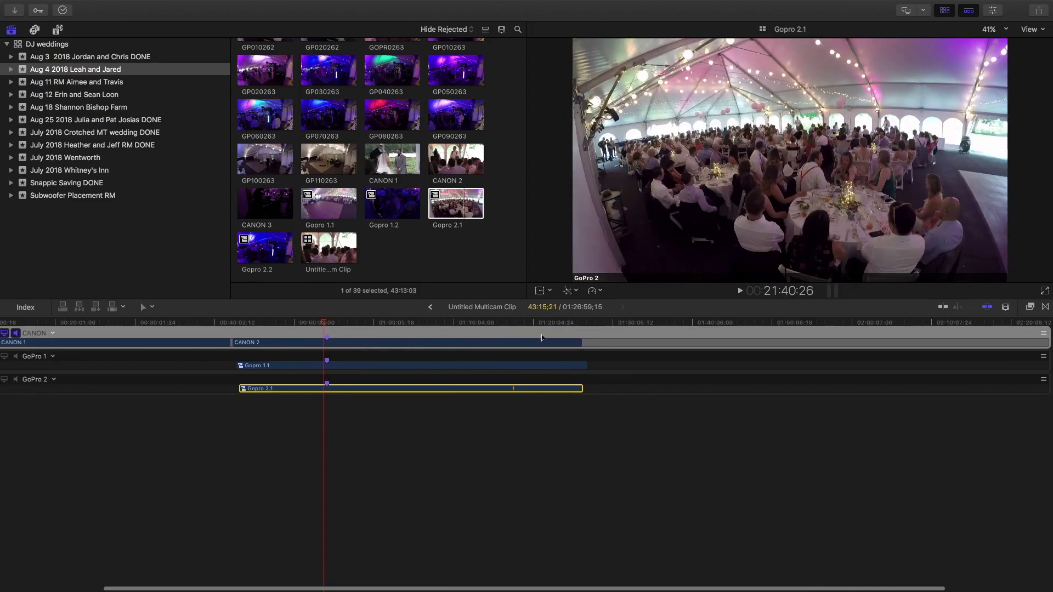
- Add CANON 3 to the CANON angle right after CANON 2 and mark it at 1:41:07:27
left_click(271, 211)
left_click_drag(270, 211, 685, 328)
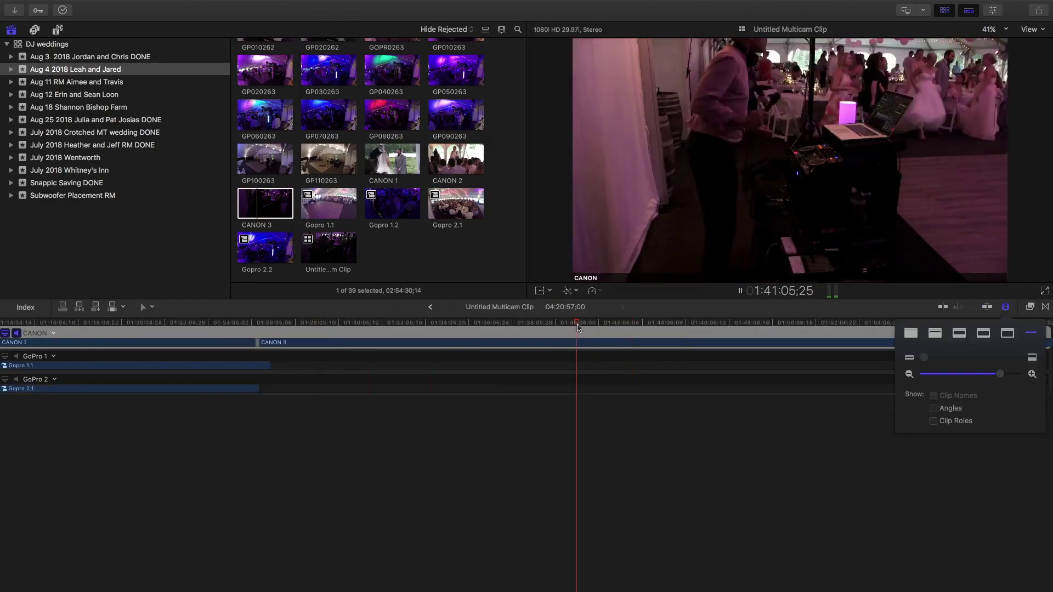
key("space")
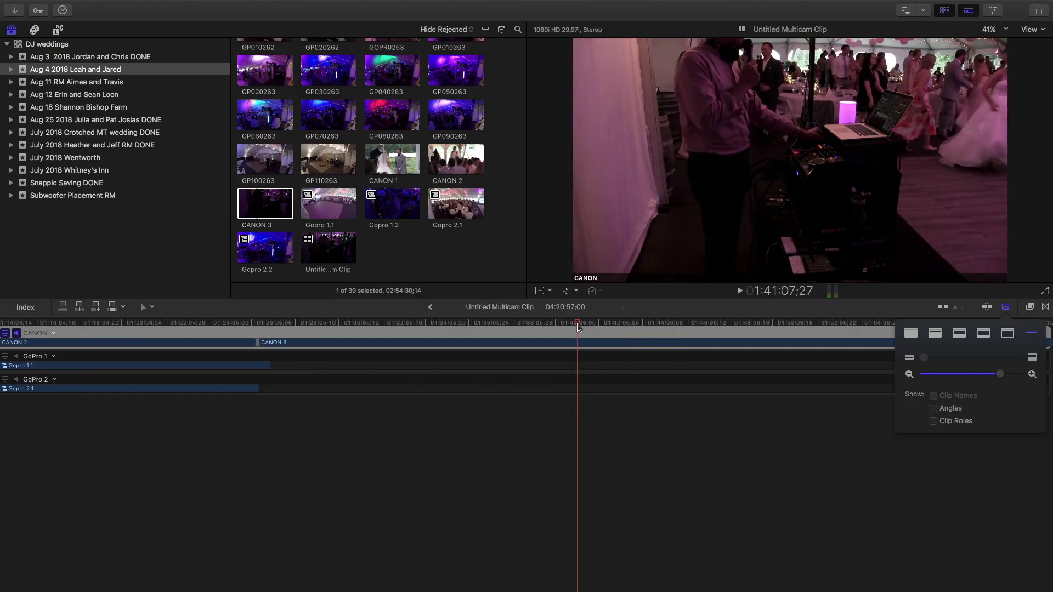
left_click(579, 345)
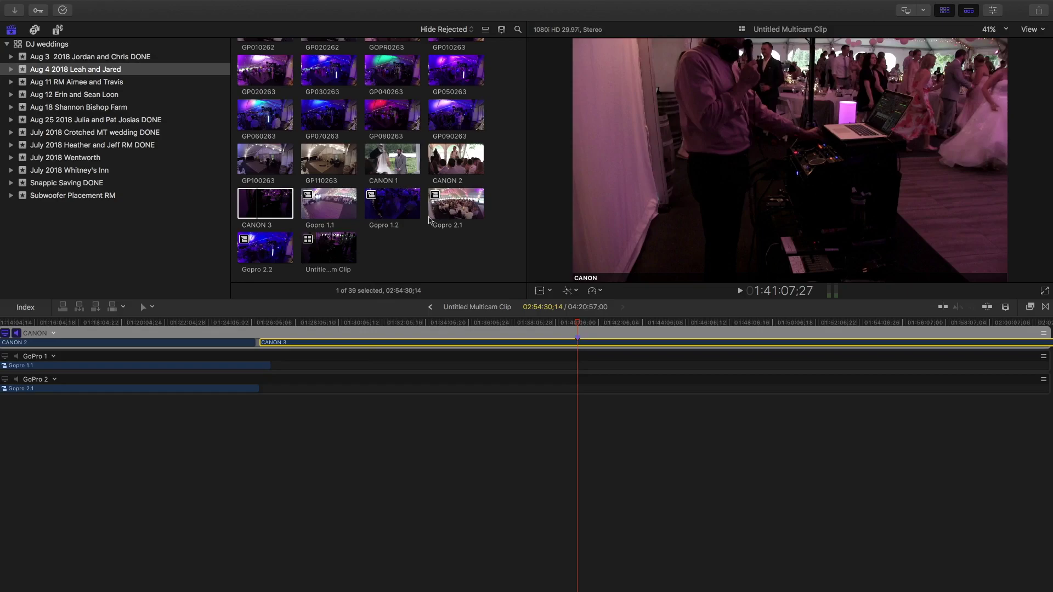
- Place Gopro 1.2 after Gopro 1.1 in the GoPro 1 angle and, monitoring that angle, mark the clip at 1:36:47:24
left_click(394, 207)
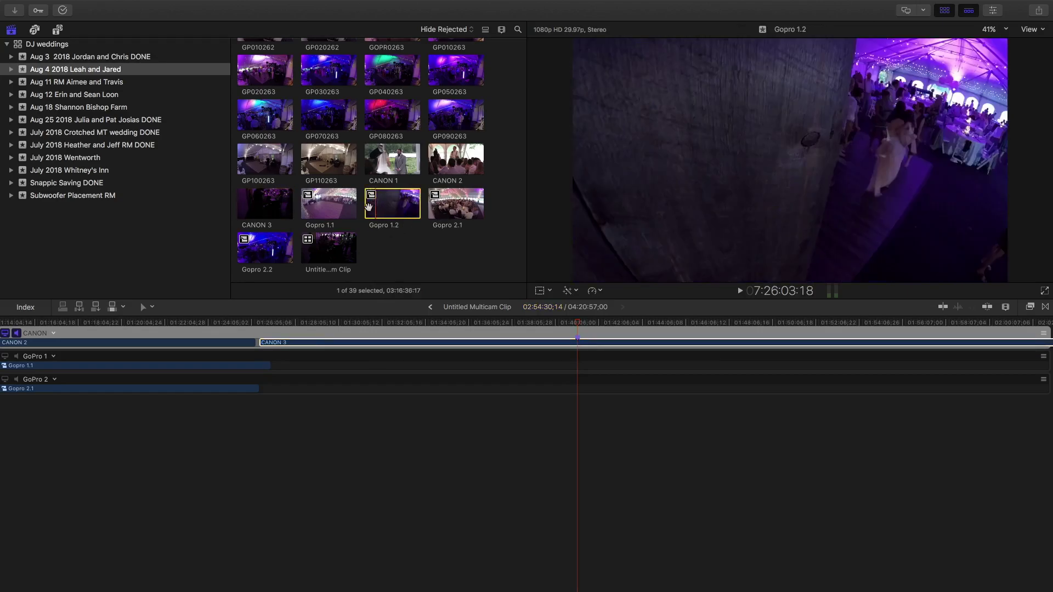
left_click_drag(394, 204, 291, 367)
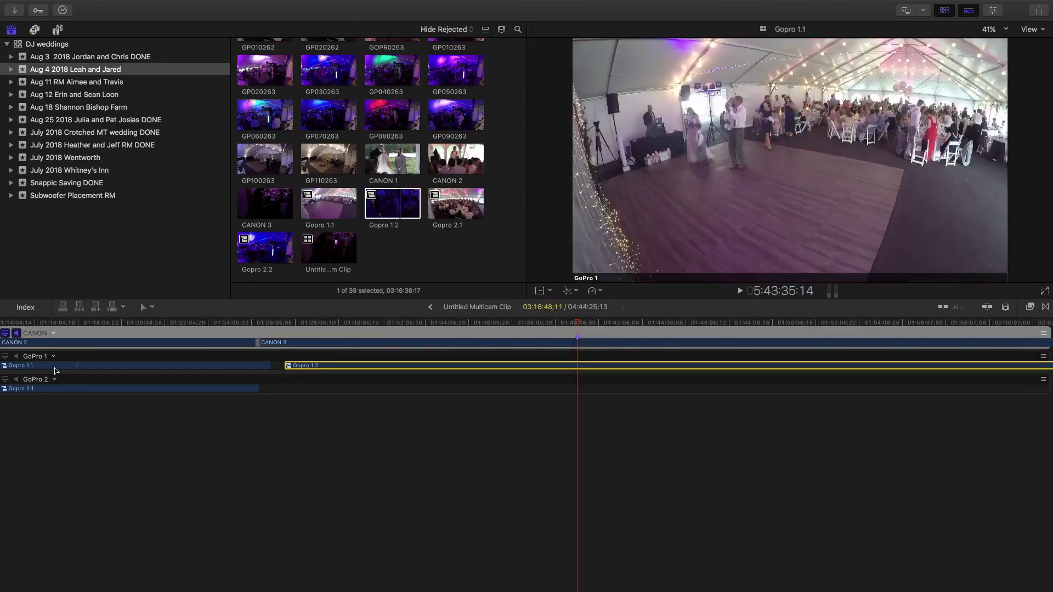
left_click(14, 357)
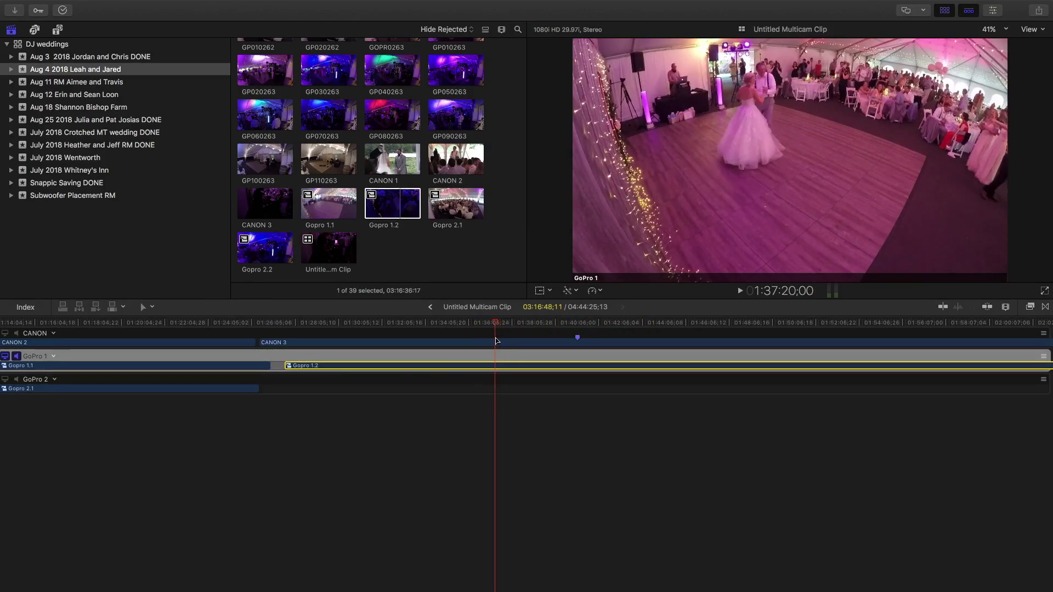
left_click(492, 327)
key("space")
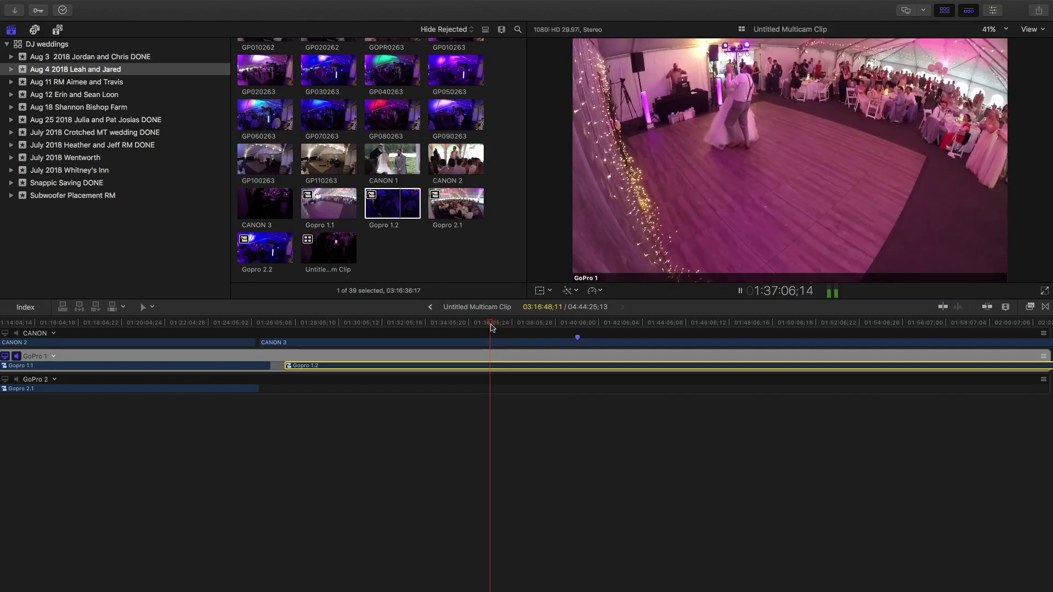
left_click(481, 326)
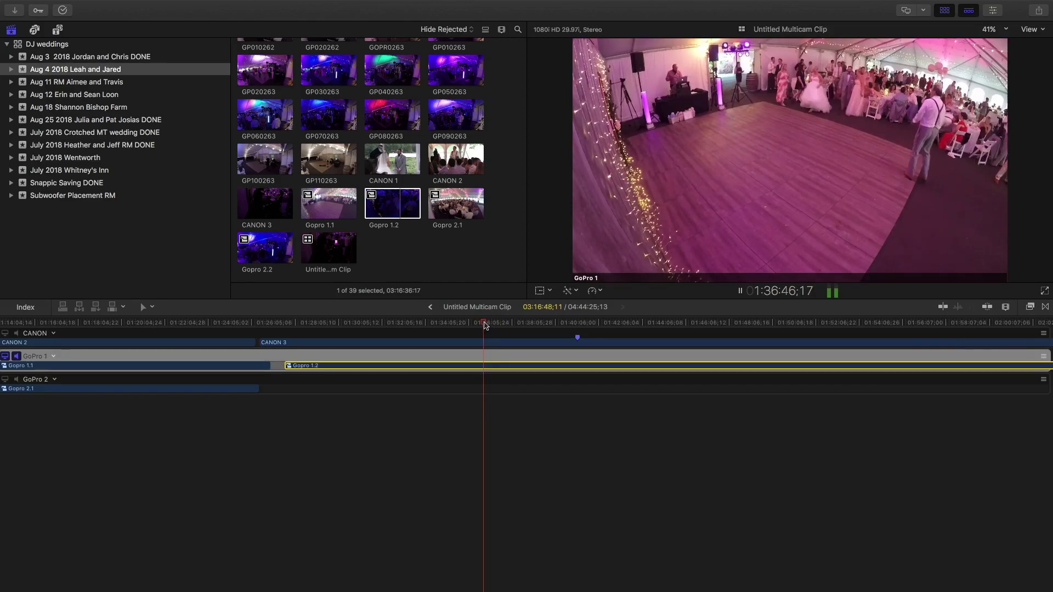
left_click(483, 327)
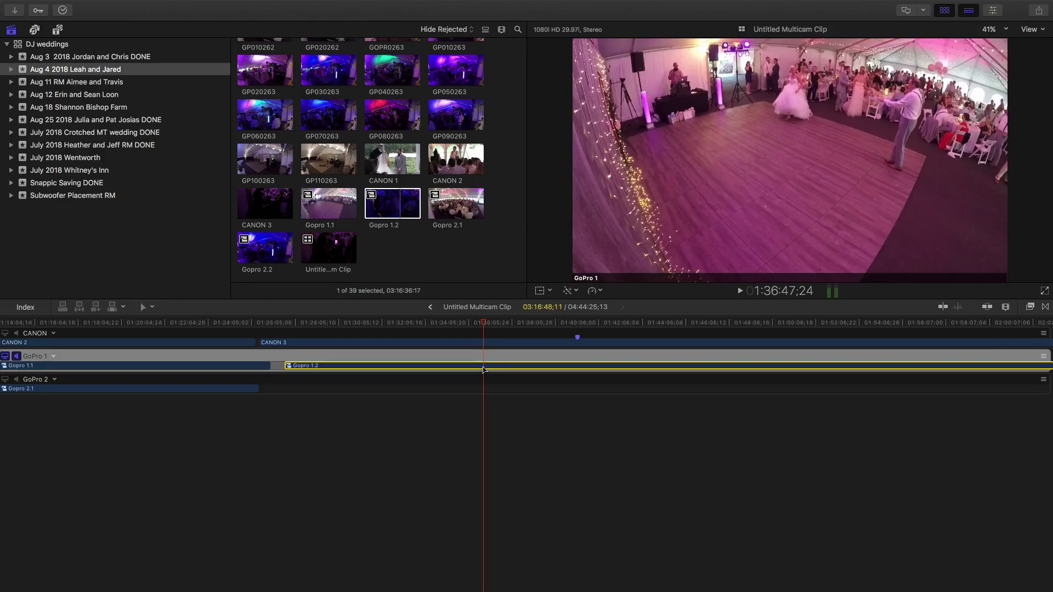
- Turn on snapping and move Gopro 1.2 later so its marker lines up with the marker on CANON 3
left_click_drag(533, 367, 604, 368)
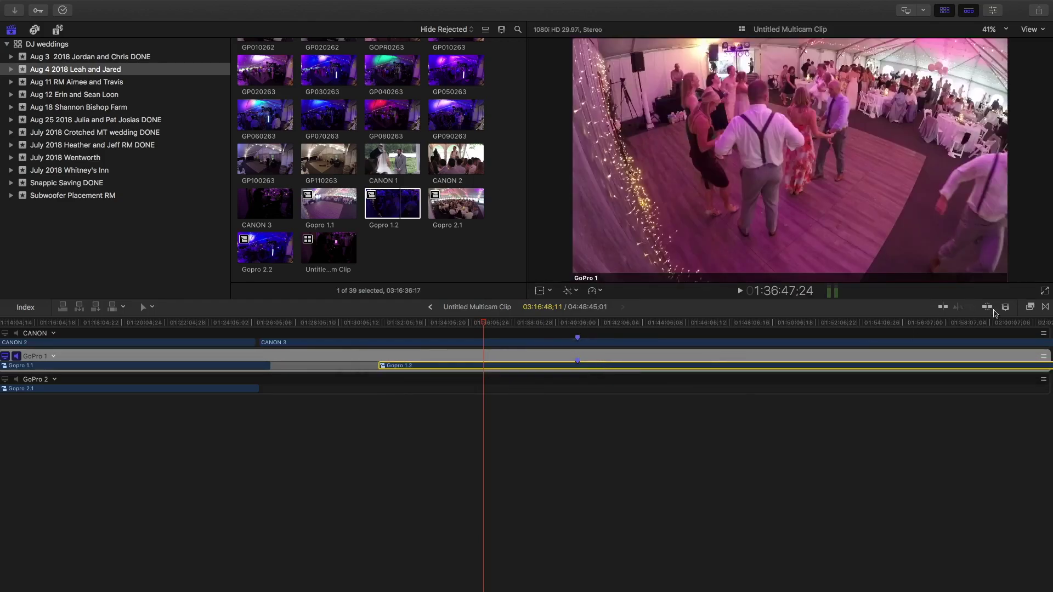
mouse_move(683, 369)
left_mouse_down()
mouse_move(661, 369)
mouse_move(684, 368)
left_mouse_up()
- Play from the aligned markers at 1:41:07:27, switching monitoring between CANON and GoPro 1 to check their sync
left_click(579, 323)
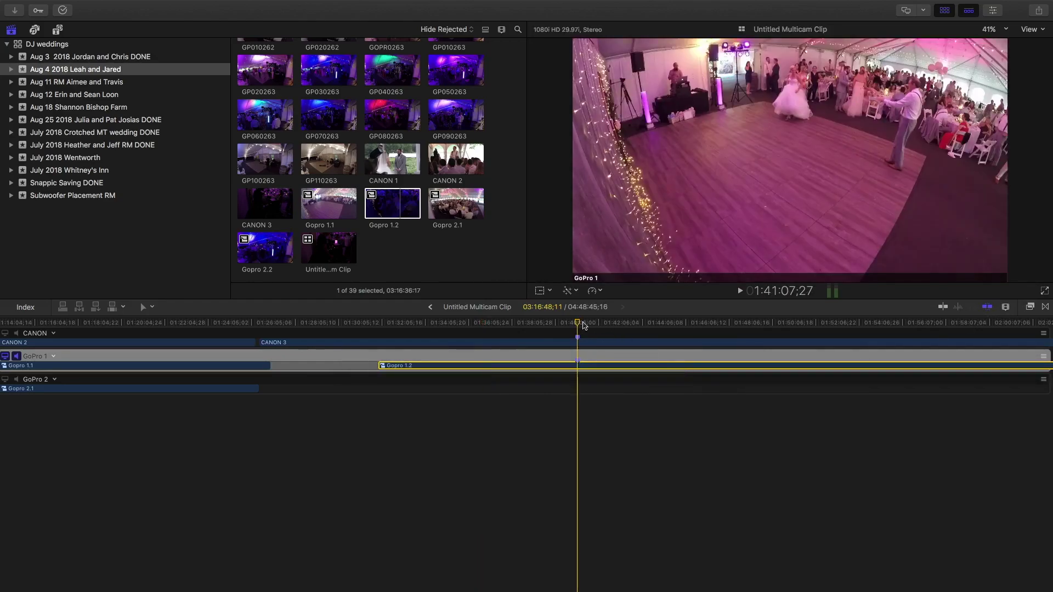
key("space")
left_click(585, 322)
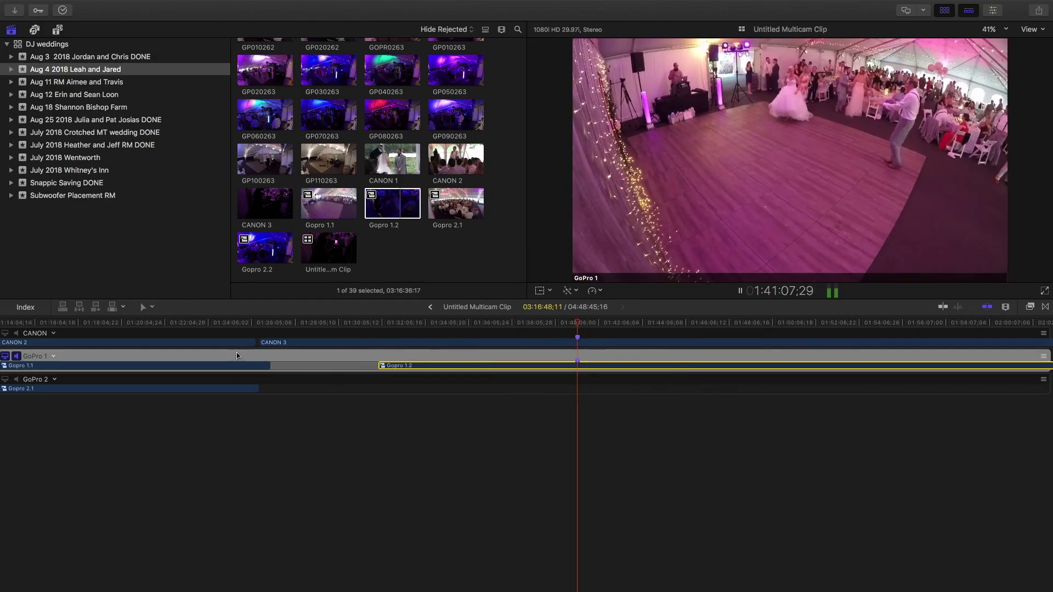
left_click(7, 334)
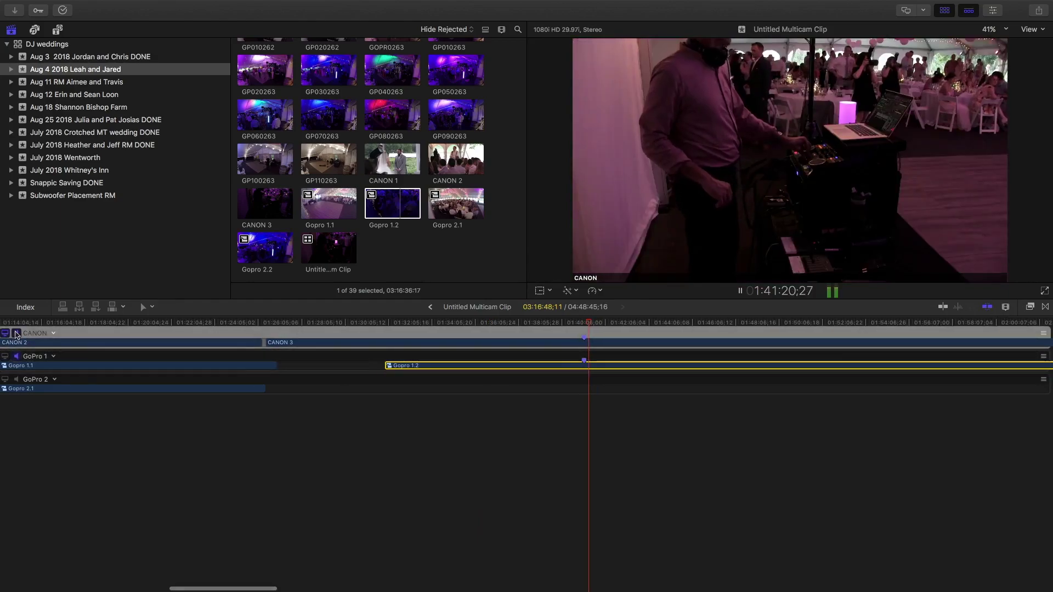
left_click(5, 356)
scroll(235, 367, "left", 1)
key("space")
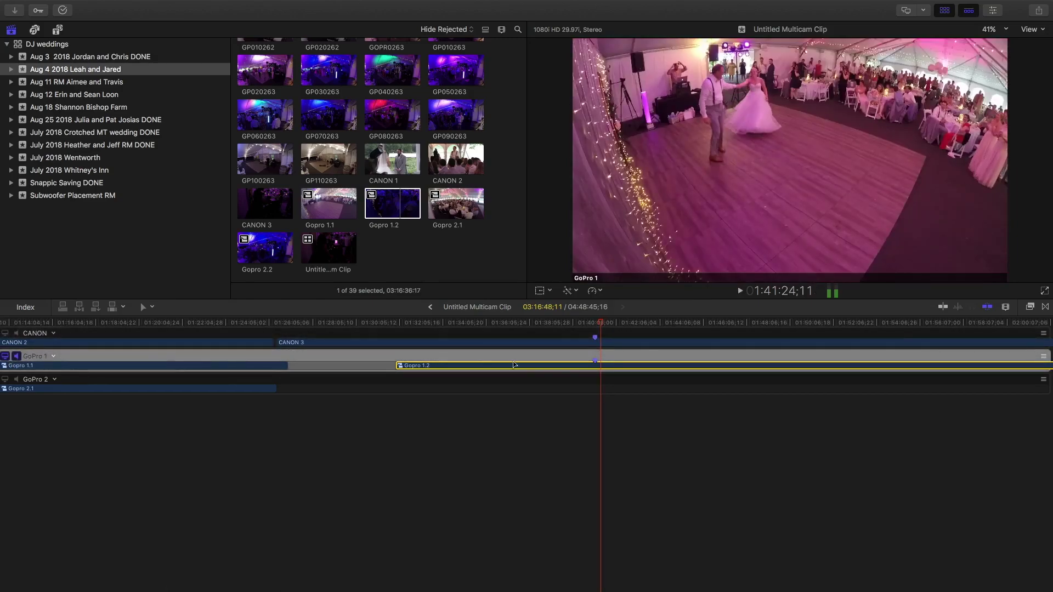
- Try moving Gopro 1.2 slightly earlier, and snap its marker back to the CANON 3 marker
left_click_drag(620, 369, 612, 369)
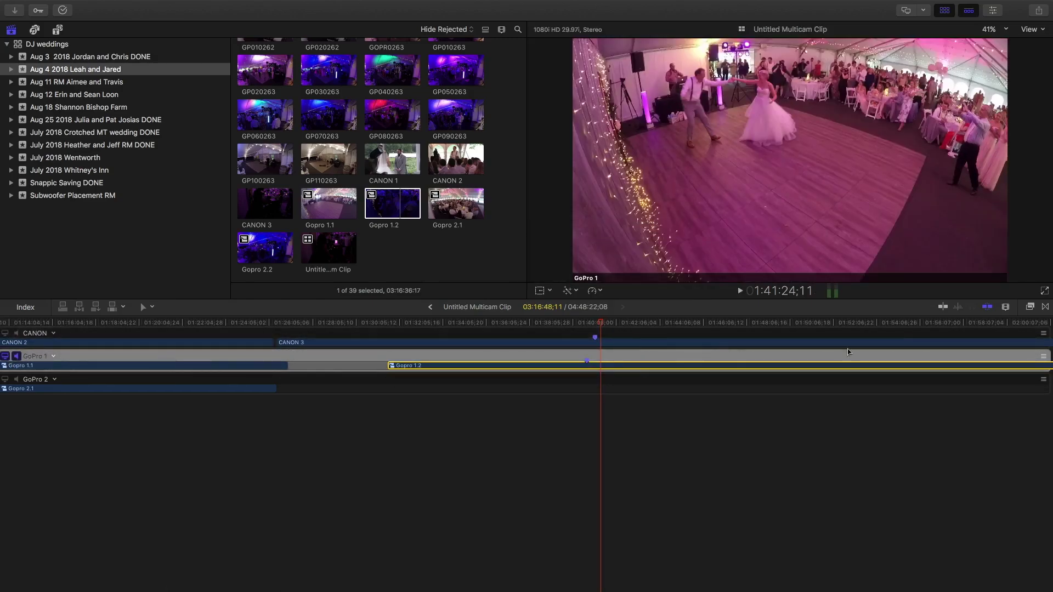
left_click_drag(768, 369, 775, 369)
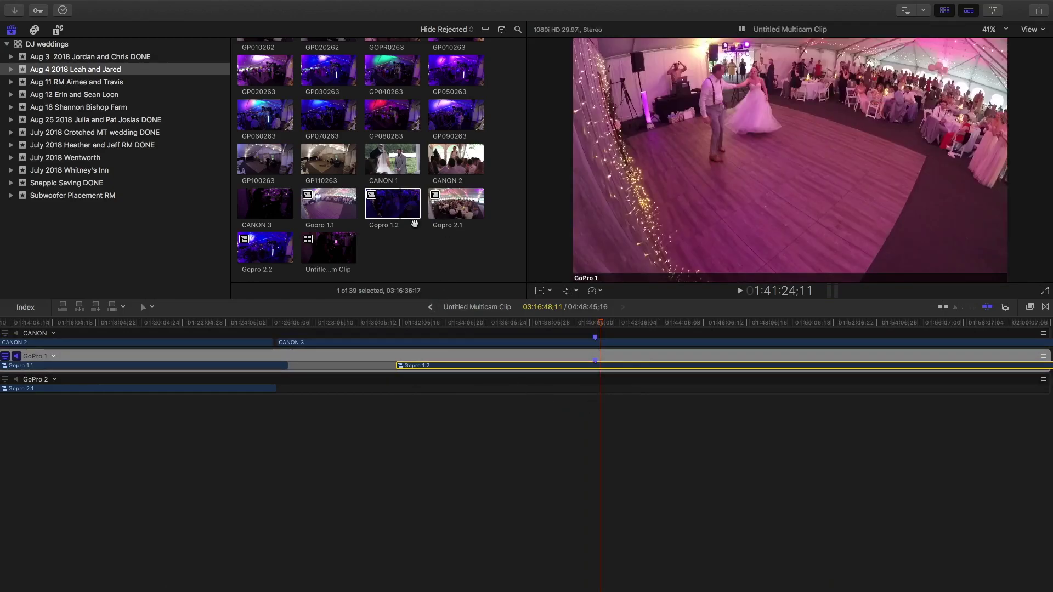
- Place Gopro 2.2 in the GoPro 2 angle, starting level with Gopro 1.2, and monitor that angle's video and audio
left_click(265, 255)
left_click_drag(263, 251, 400, 391)
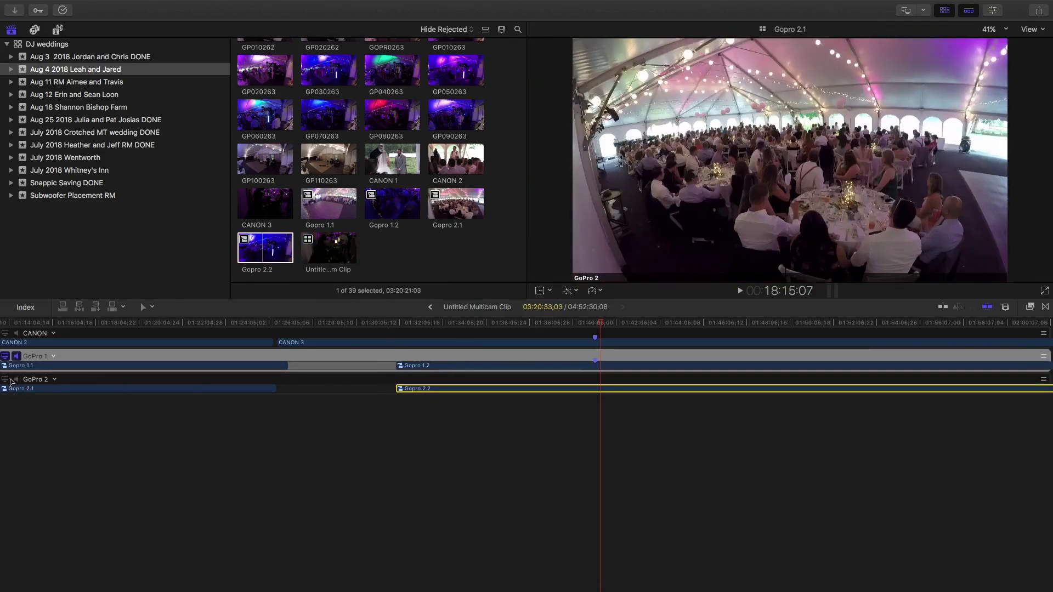
left_click(5, 380)
left_click(17, 380)
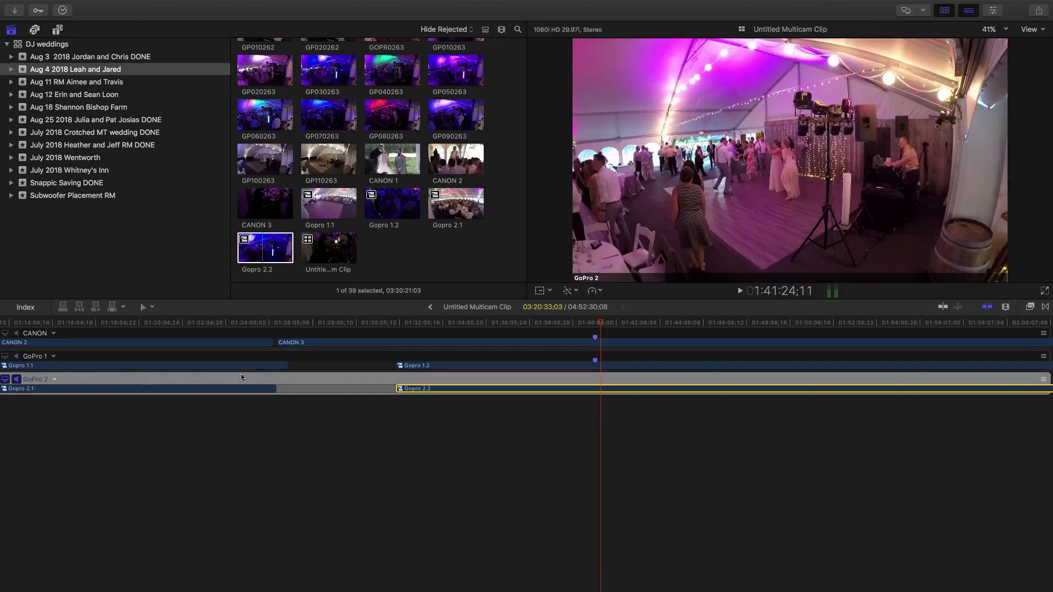
- Mark Gopro 2.2 at 1:45:43:25 and move the clip earlier so its marker lines up with the other two
left_click(568, 324)
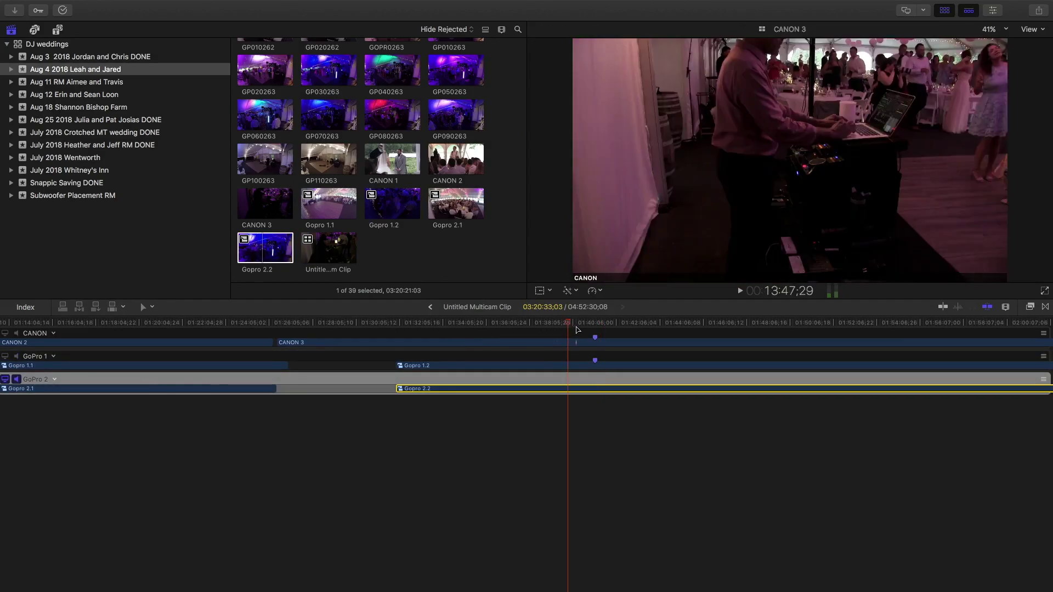
left_click(558, 325)
left_click_drag(559, 326, 694, 328)
left_click(696, 327)
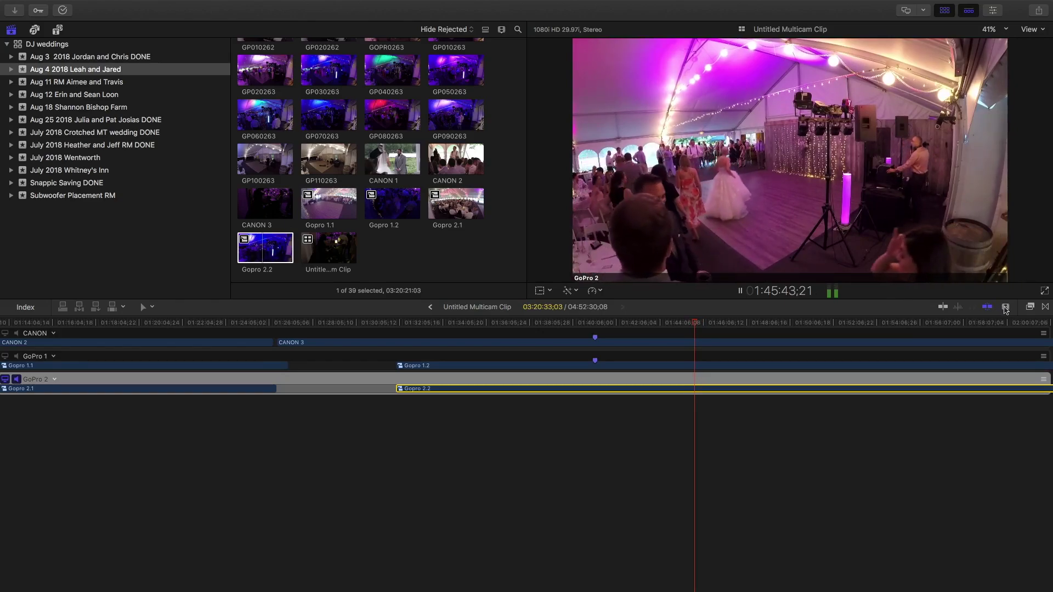
key("space")
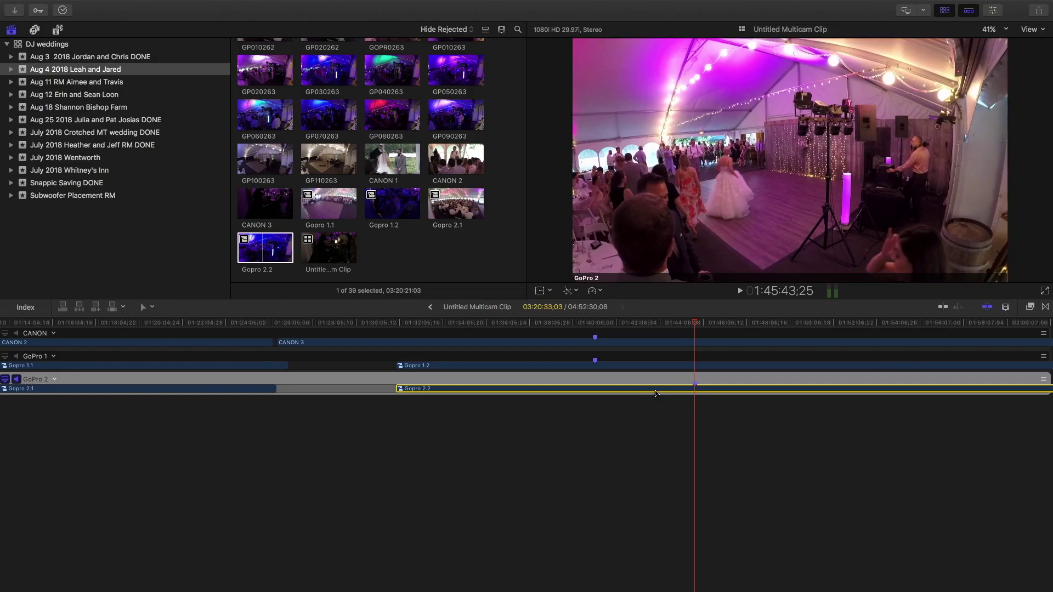
left_click_drag(656, 392, 560, 394)
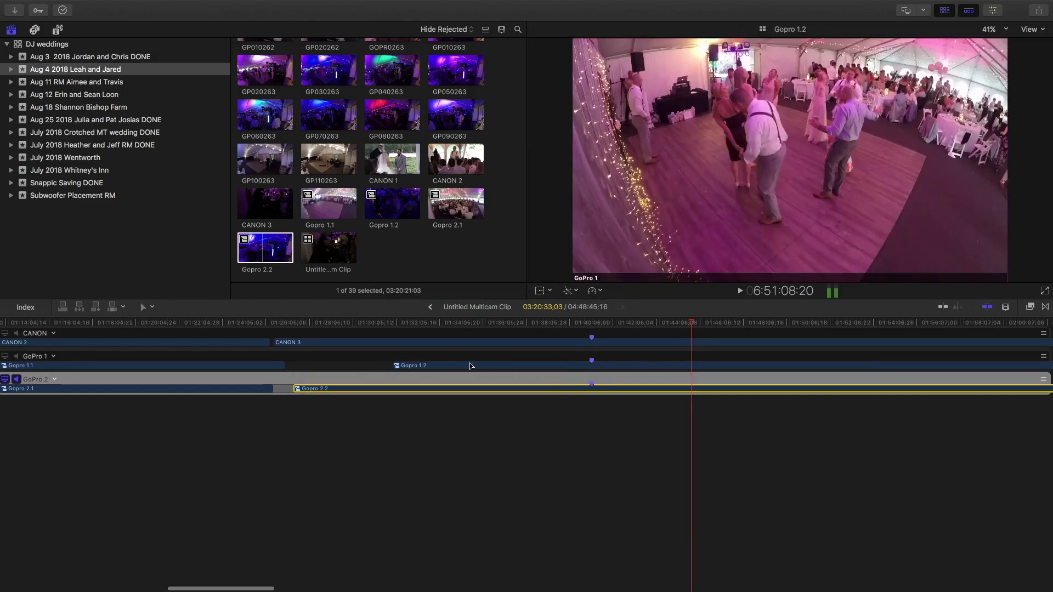
- Return video and audio monitoring to CANON, and sync the selected Gopro 1.2 clip to the monitoring angle
left_click(549, 366)
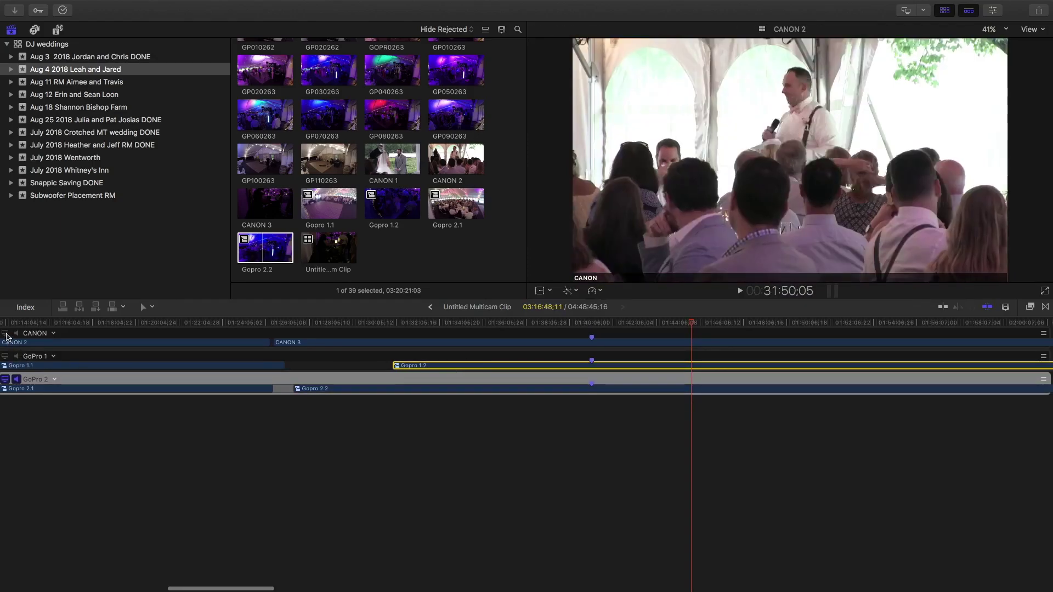
left_click(5, 333)
left_click(17, 333)
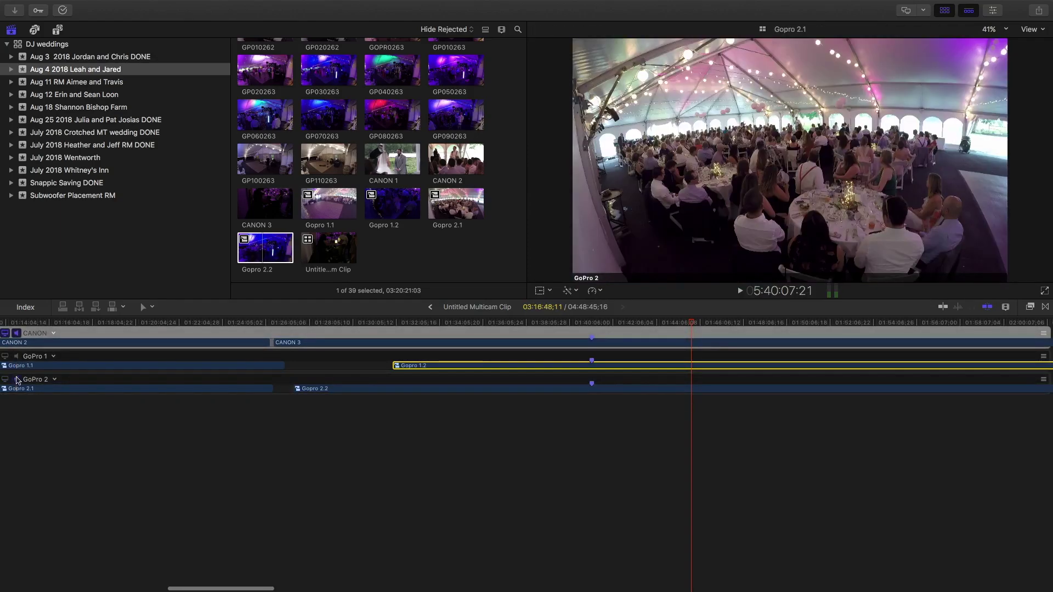
right_click(50, 351)
left_click(71, 384)
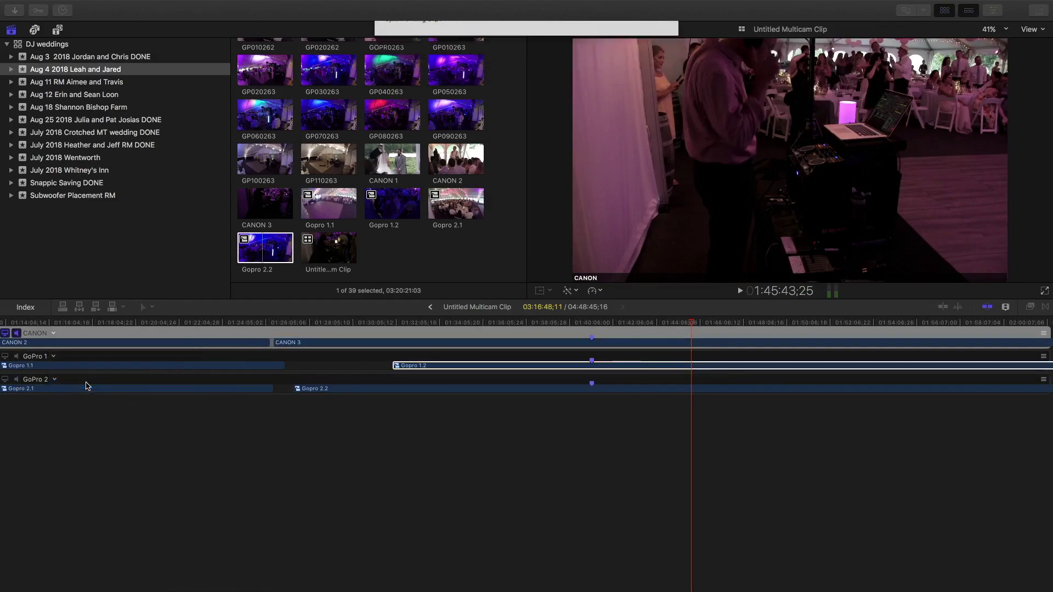
left_click(16, 333)
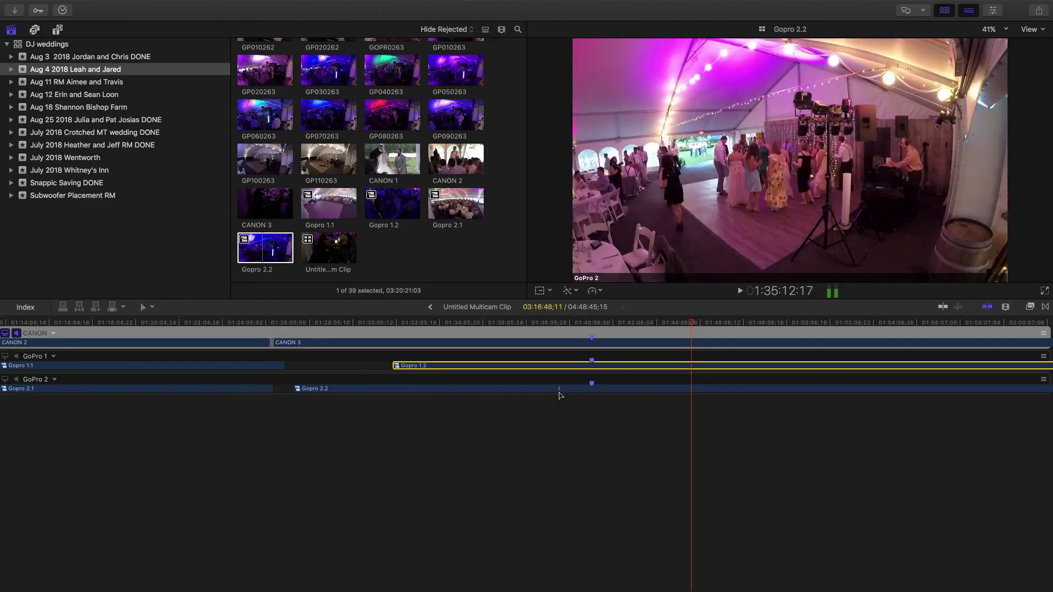
- Select Gopro 2.2 in the GoPro 2 angle and sync the selection to the monitoring angle
left_click(559, 391)
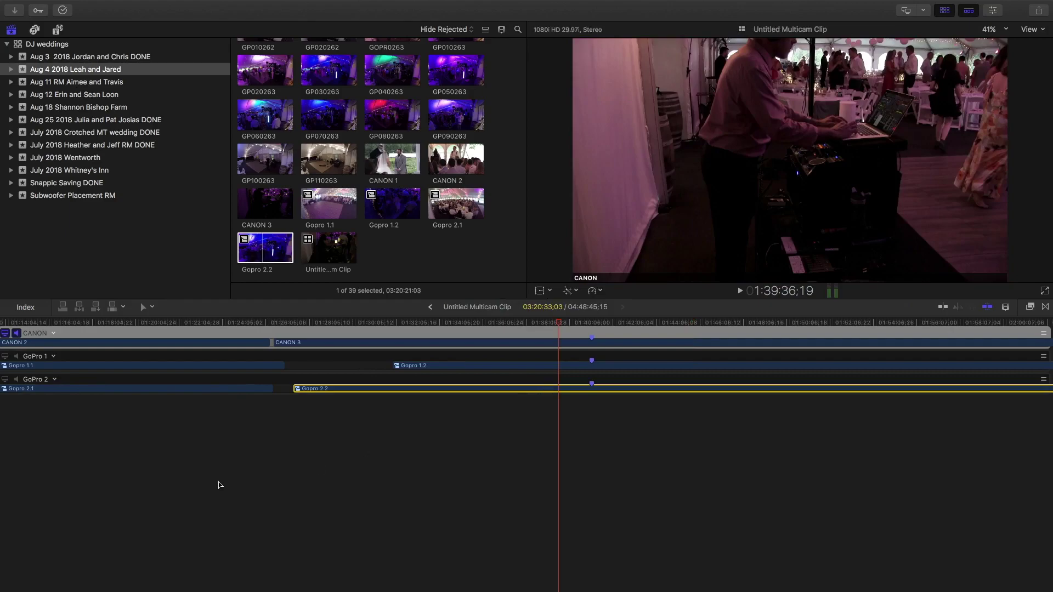
left_click(54, 379)
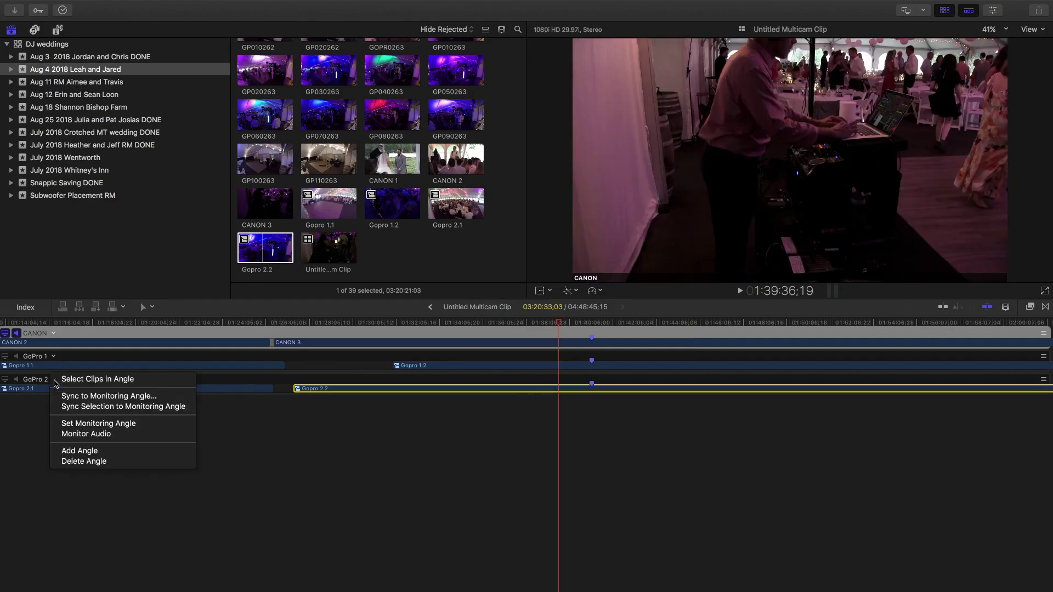
left_click(85, 409)
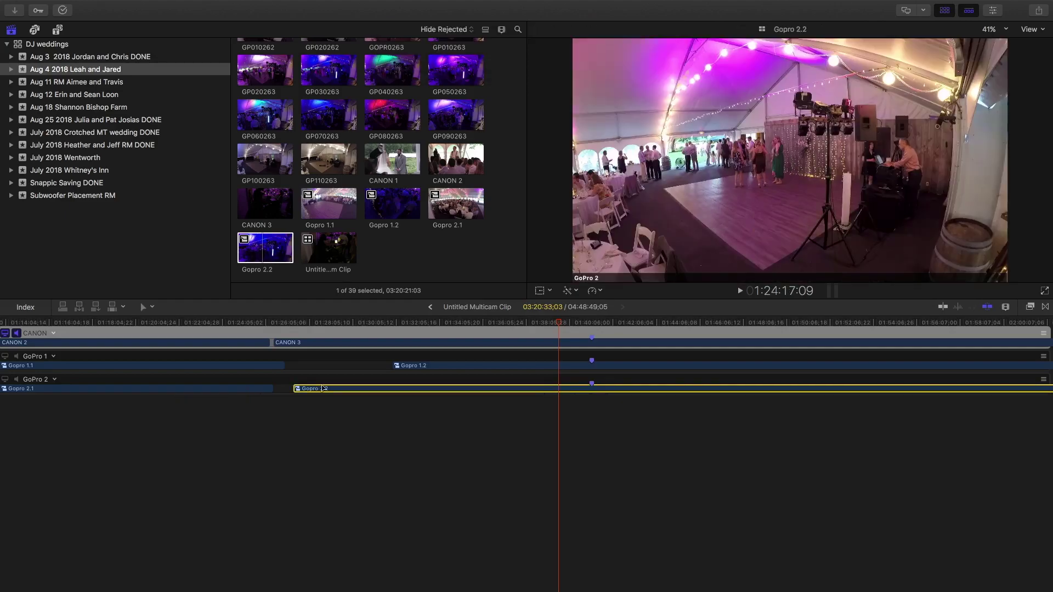
- Zoom out the timeline until the clips of all three angles fit in view
scroll(557, 460, "left", 5)
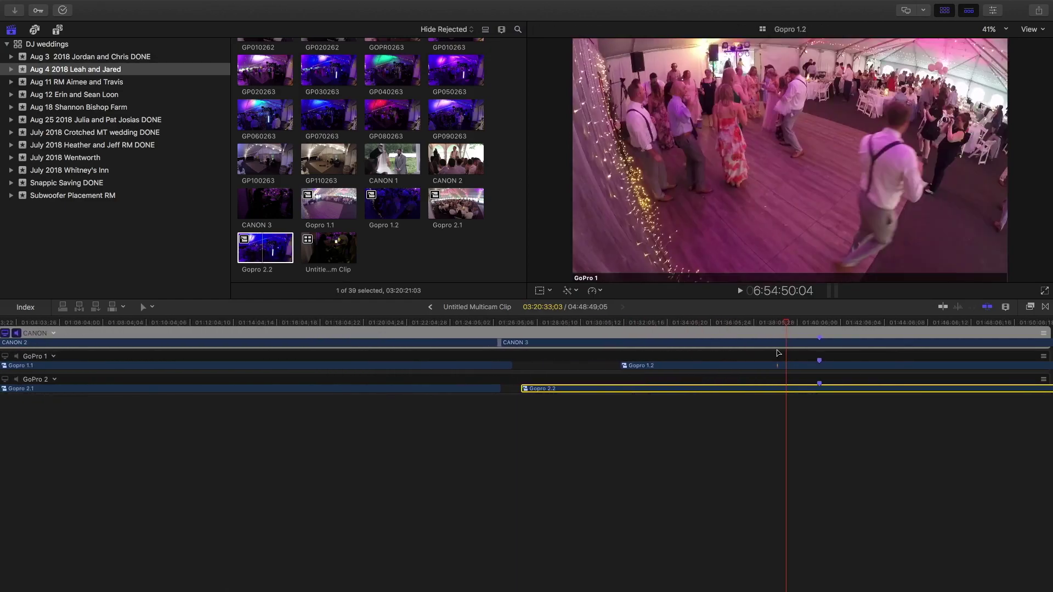
scroll(778, 352, "left", 2)
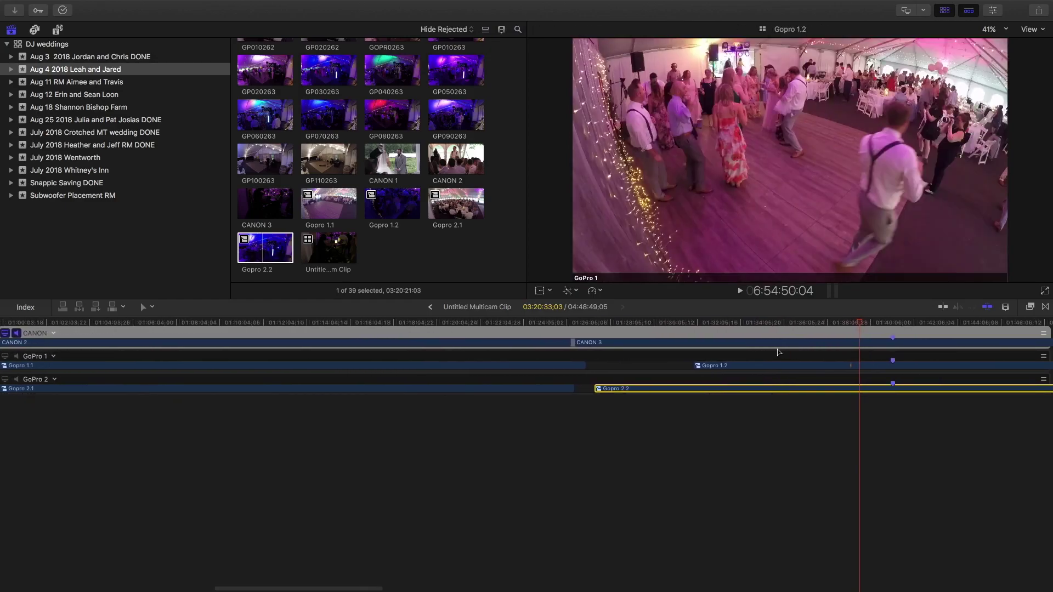
left_click(1006, 307)
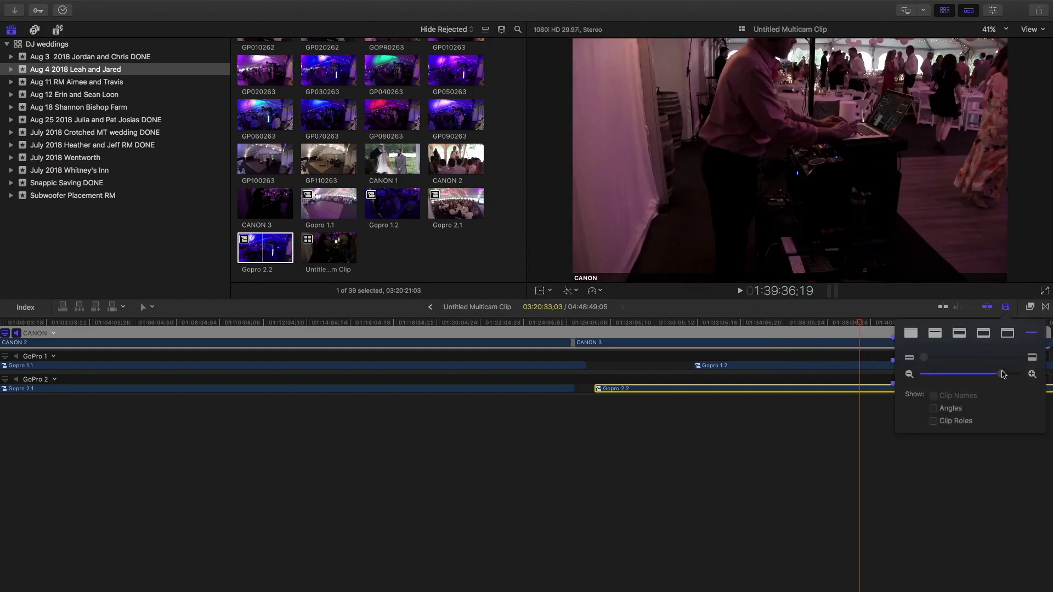
left_click_drag(1001, 374, 974, 375)
left_click(847, 423)
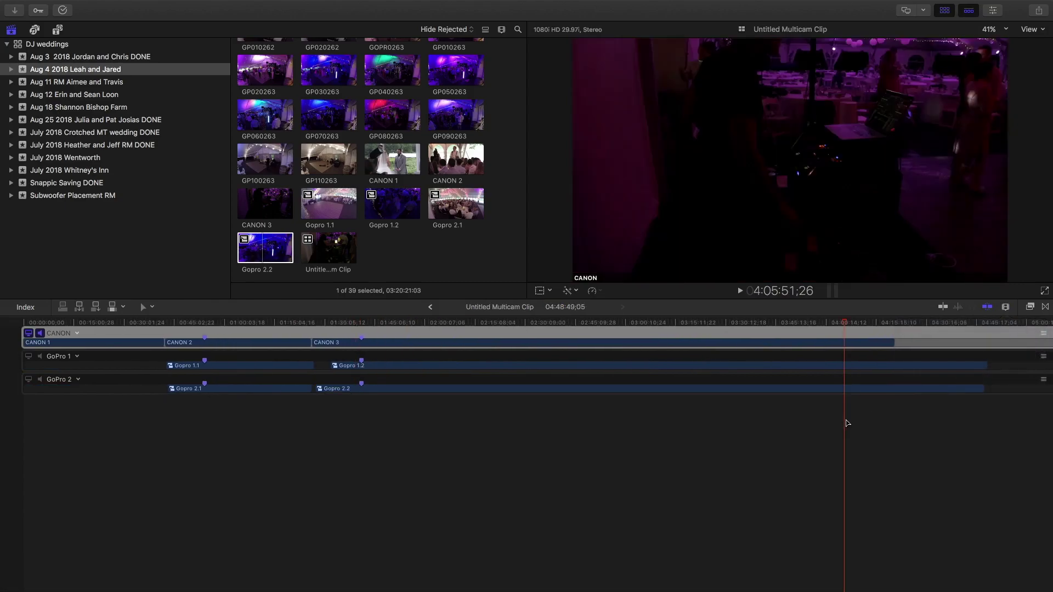
- Try applying the Color Correction video effect to CANON 1 in the CANON angle
left_click(1030, 308)
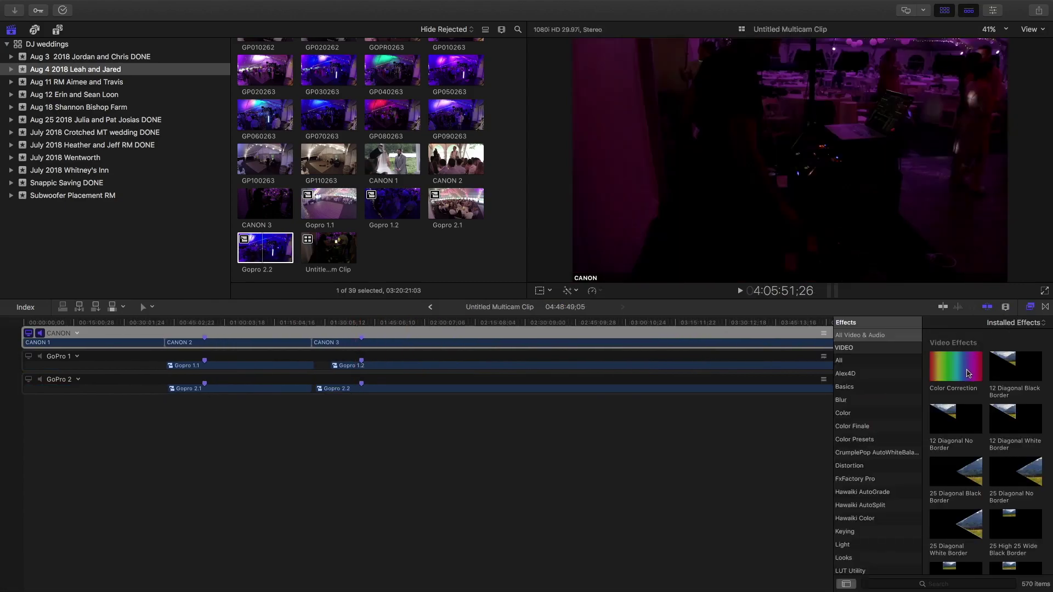
left_click_drag(968, 373, 103, 344)
left_click(104, 345)
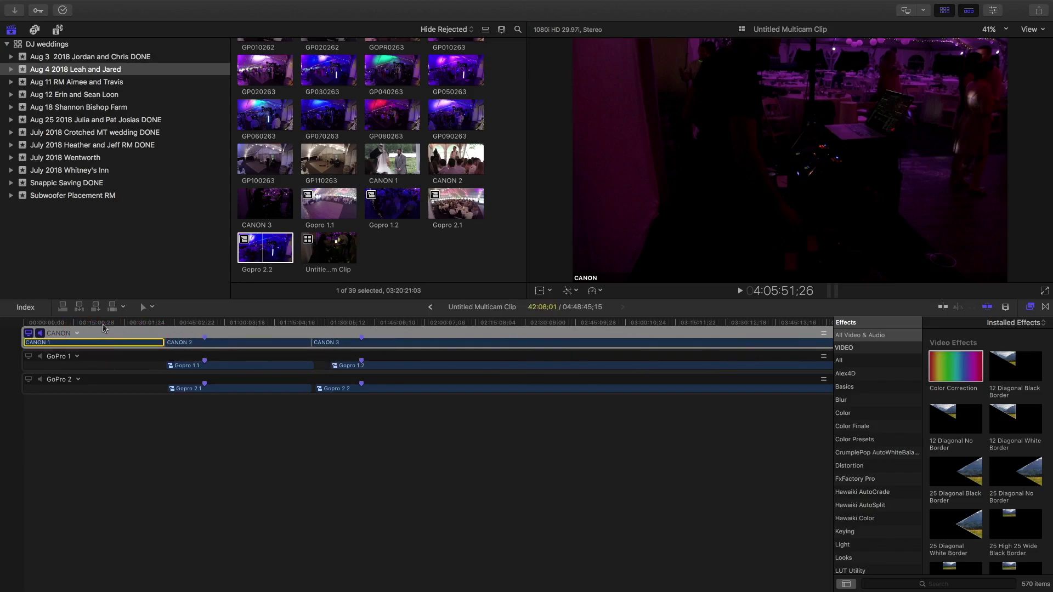
- Scrub through the CANON angle's footage, park the playhead at 1:31:57:02, and close the effects browser
left_click_drag(67, 324, 416, 325)
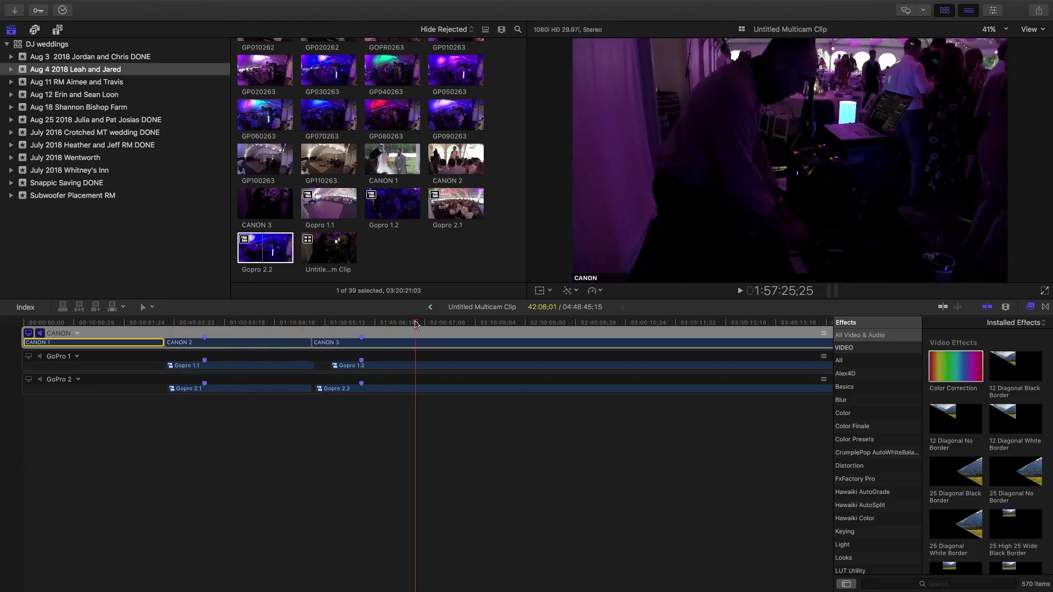
left_click(329, 325)
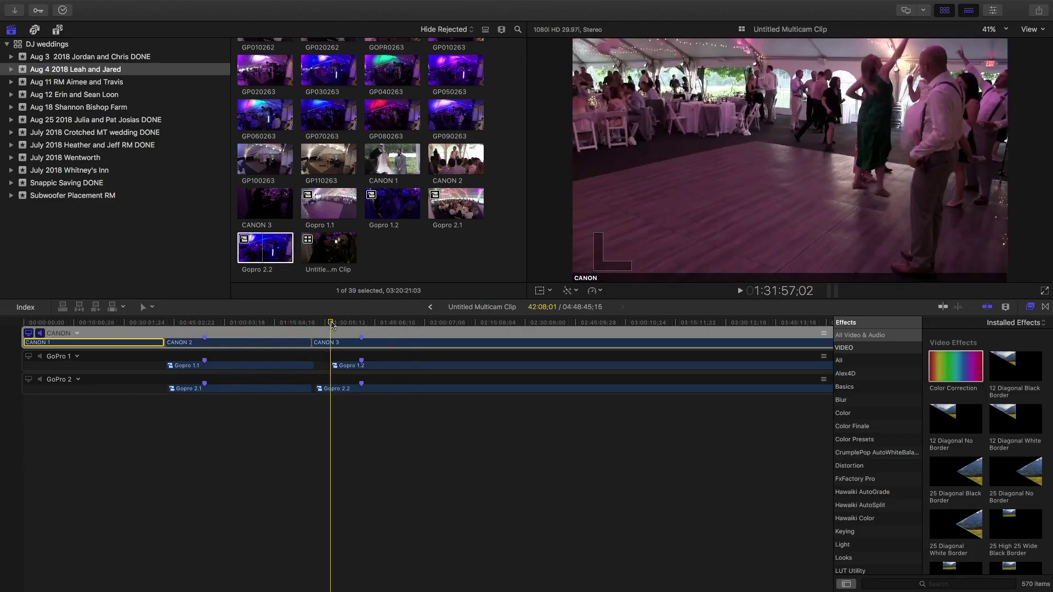
left_click(1030, 309)
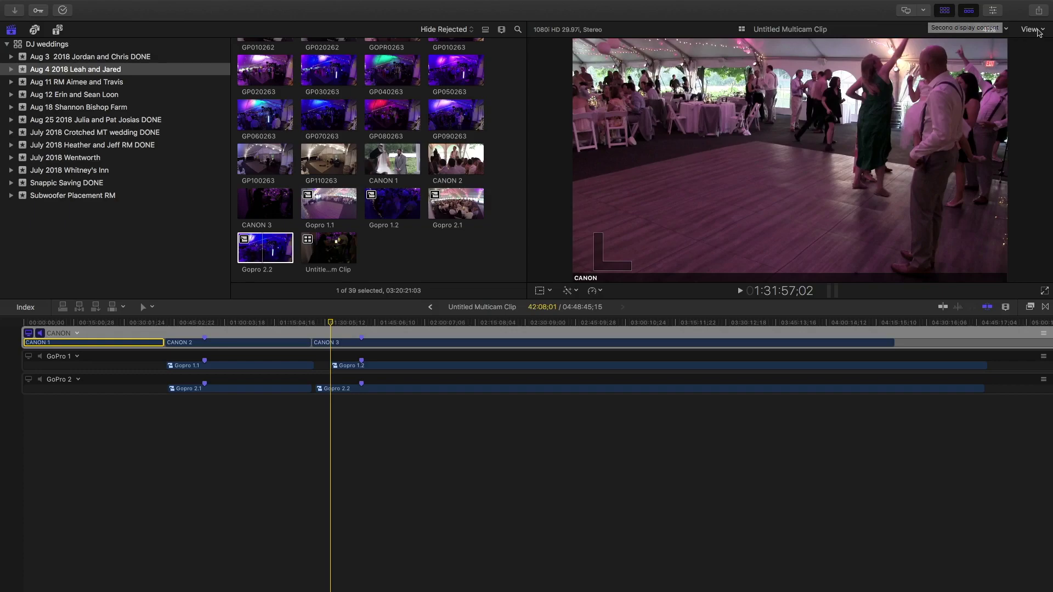
- Hide the browser and enlarge the viewer by shrinking the timeline area
left_click(947, 10)
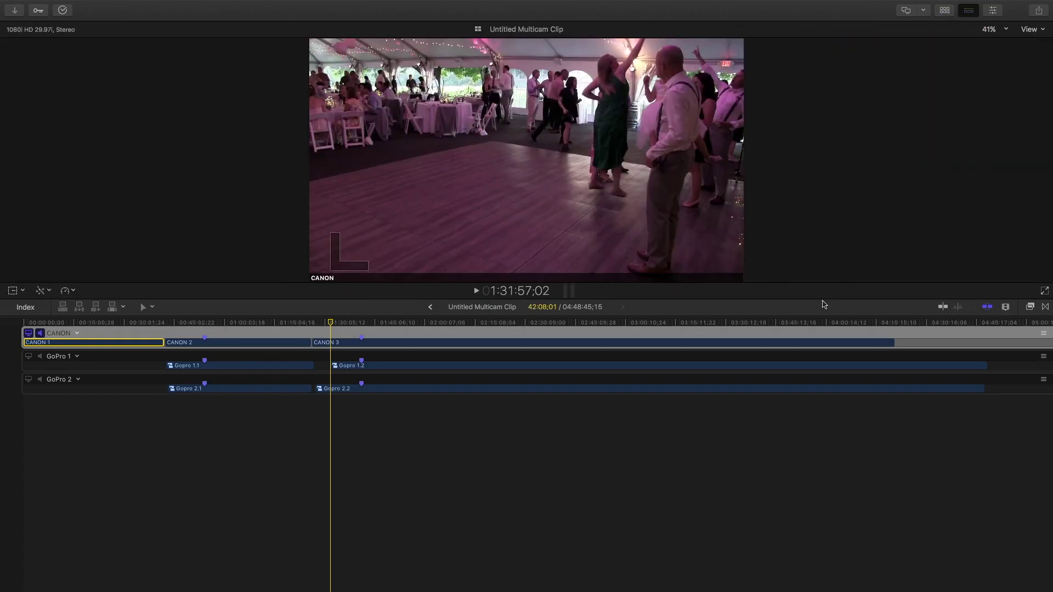
left_click_drag(825, 301, 822, 368)
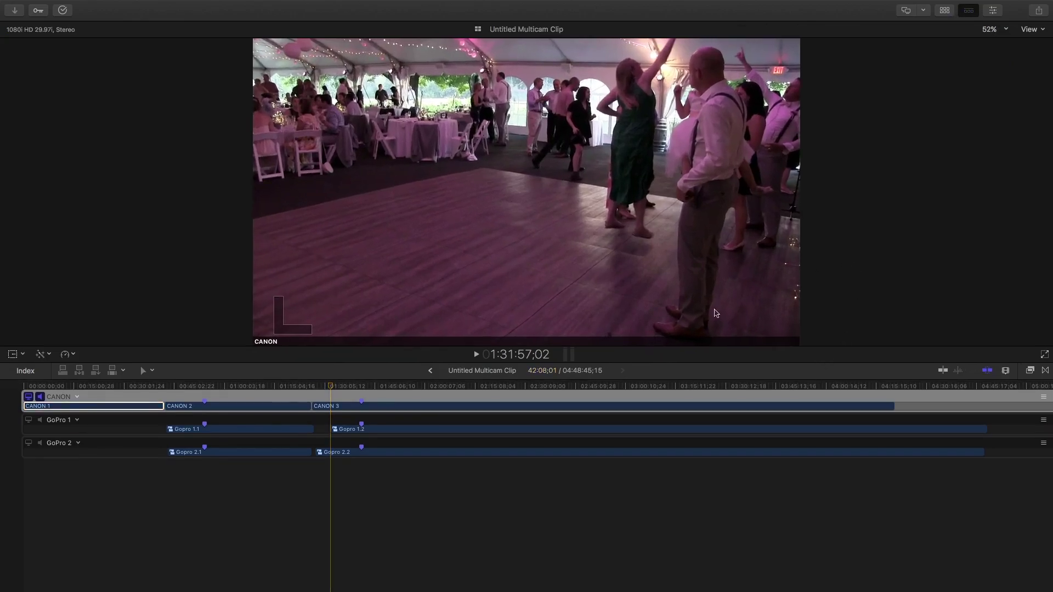
- Go back from the multicam clip's angle editor to the wedding project's timeline
left_click(430, 371)
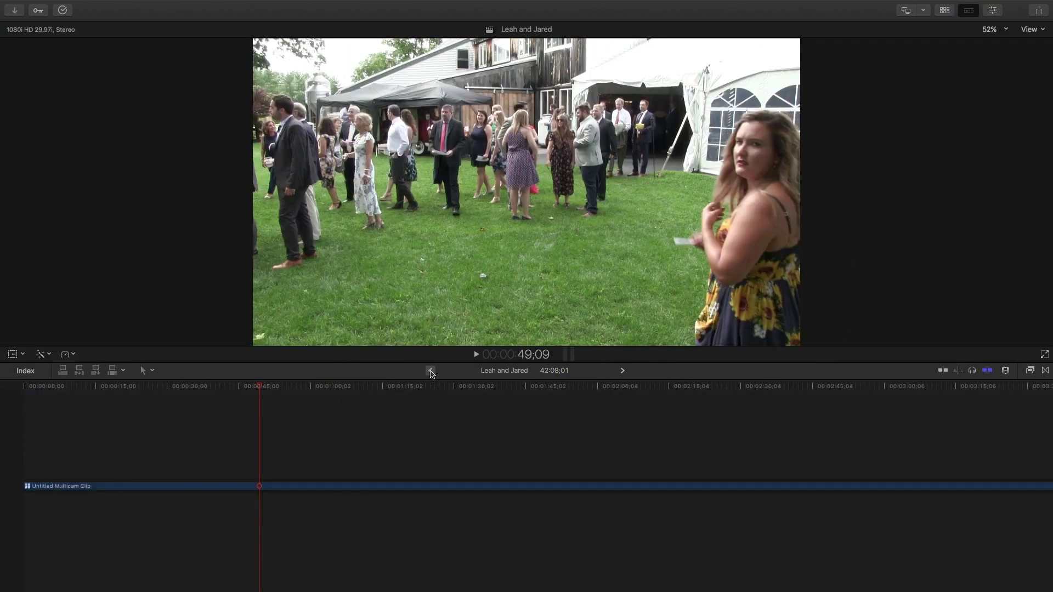
left_click(622, 372)
left_click(431, 371)
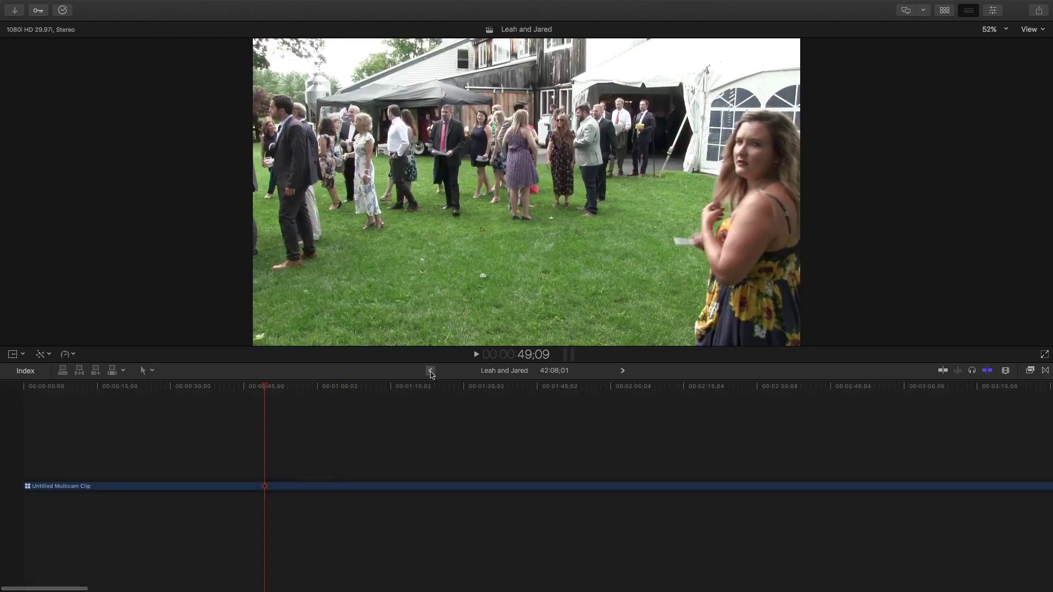
left_click(623, 372)
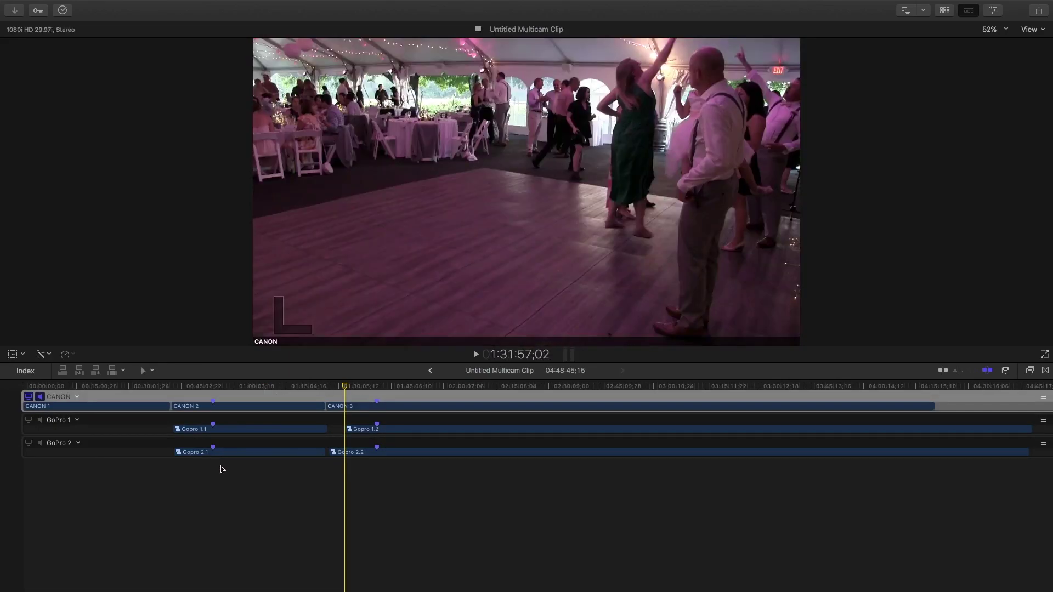
left_click(431, 371)
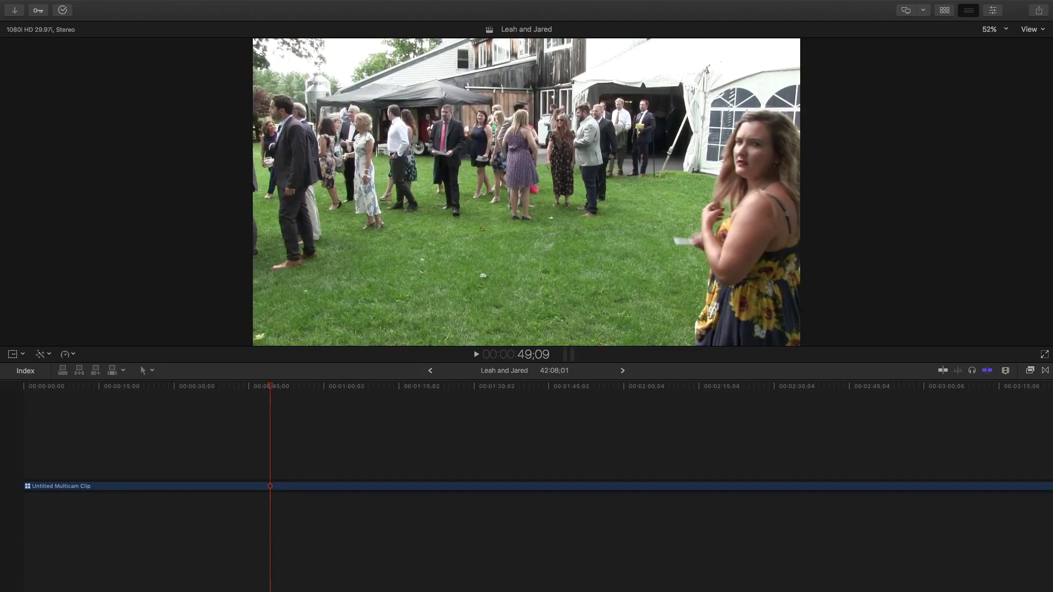
- Extend the end of the multicam clip in the project timeline to its full length of 04:48:45;15
left_click(1007, 371)
left_click_drag(1011, 439, 926, 448)
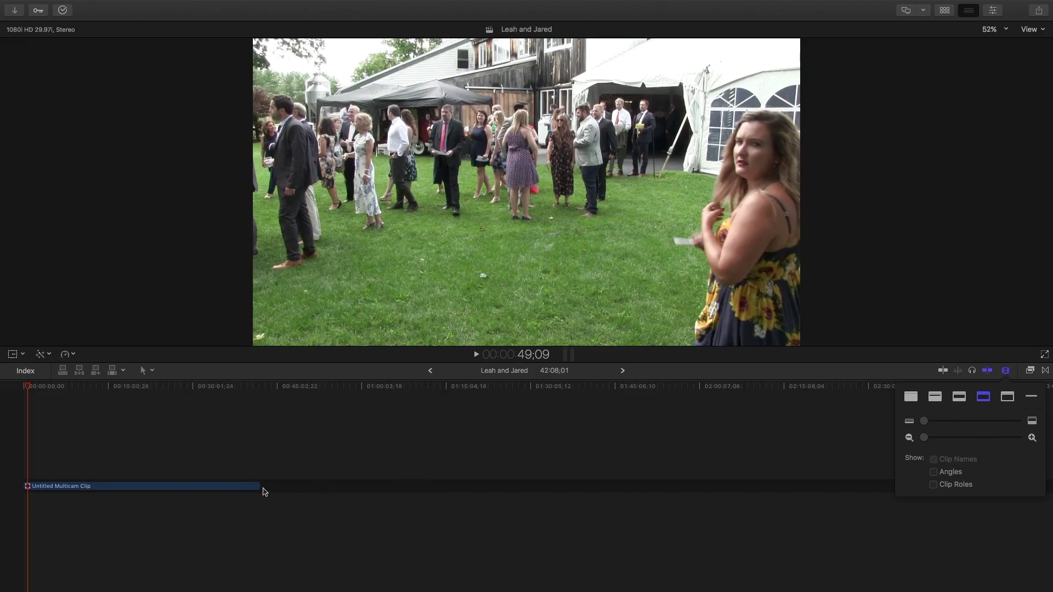
left_click(72, 387)
left_click_drag(258, 487, 986, 480)
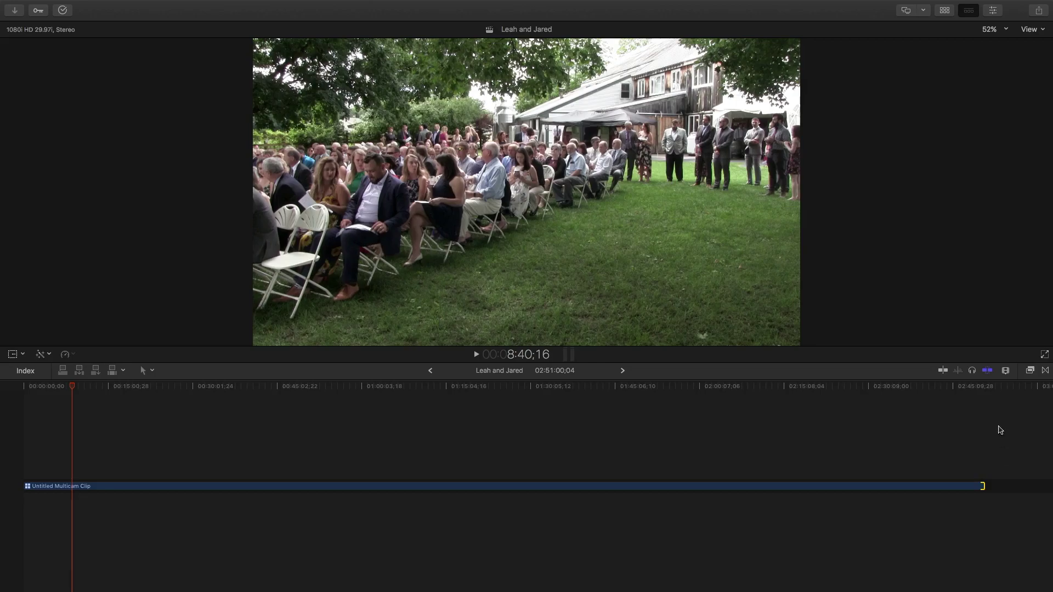
left_click(1008, 372)
left_click_drag(987, 438, 913, 438)
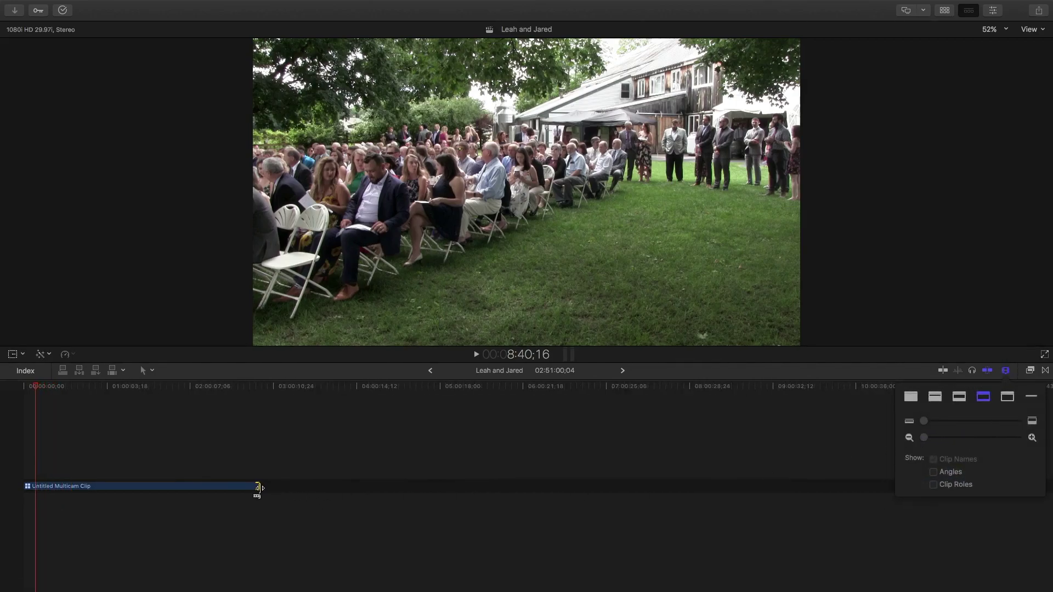
left_click_drag(256, 487, 488, 478)
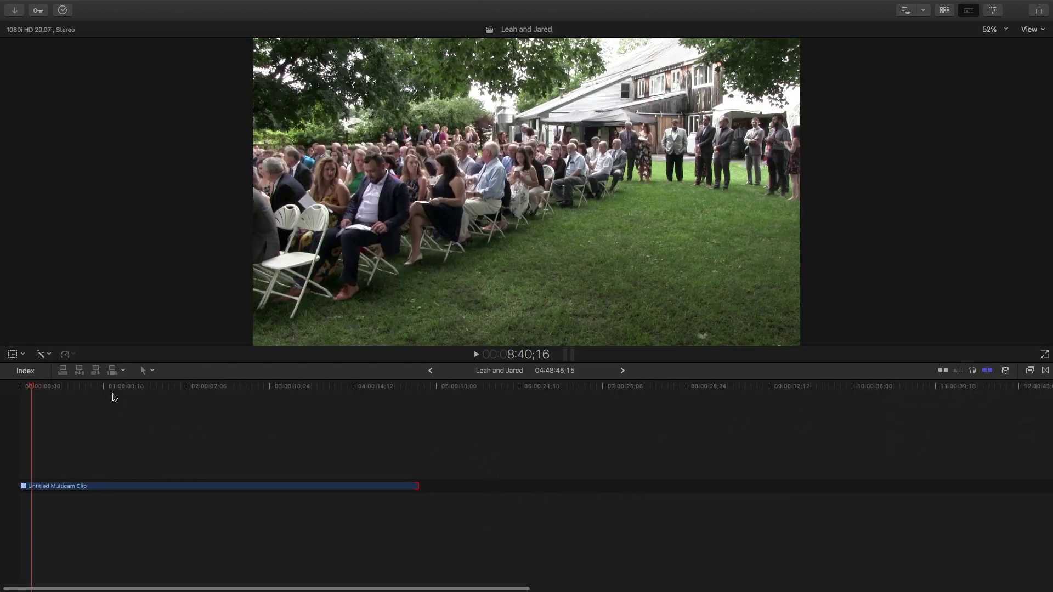
- Trim the multicam clip's end to the playhead at 4:22:02;21 and return the playhead to 6:20;00
left_click_drag(234, 387, 383, 388)
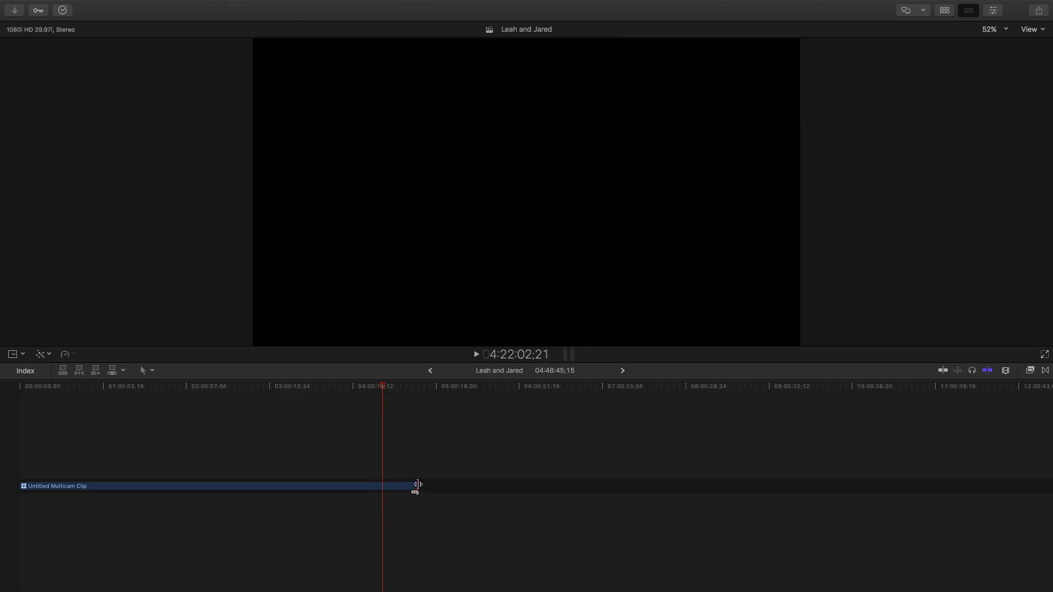
left_click_drag(418, 484, 382, 490)
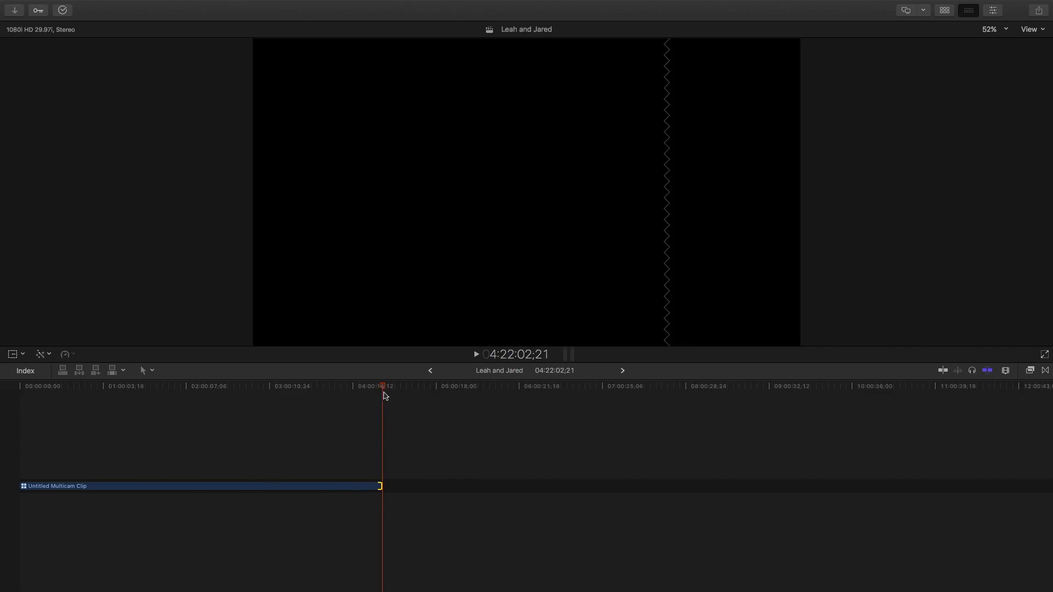
left_click_drag(385, 388, 29, 407)
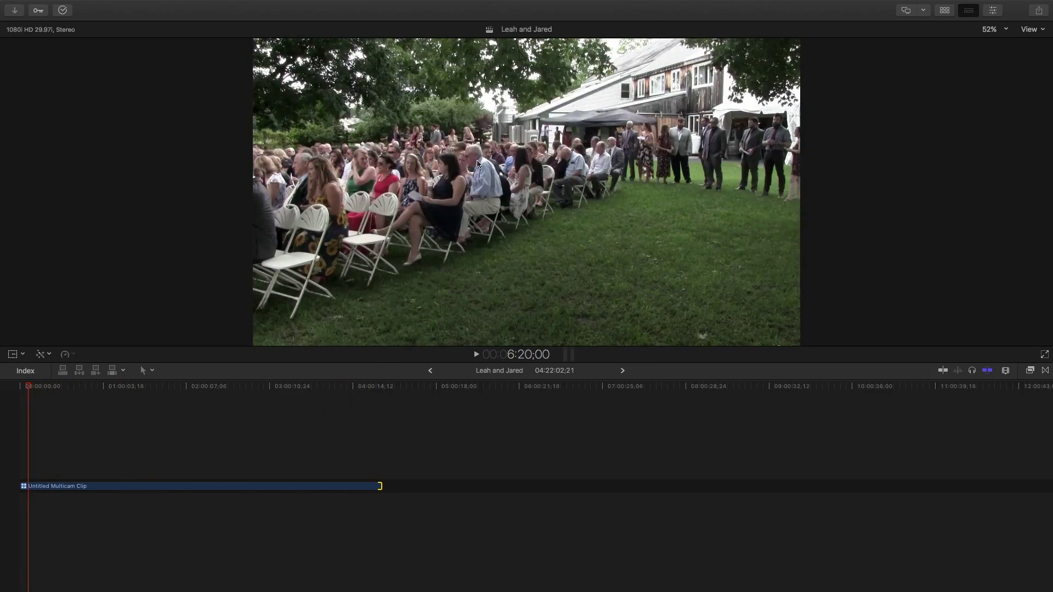
- Set the viewer's media to Proxy and show the multicam angles beside it
left_click(1030, 30)
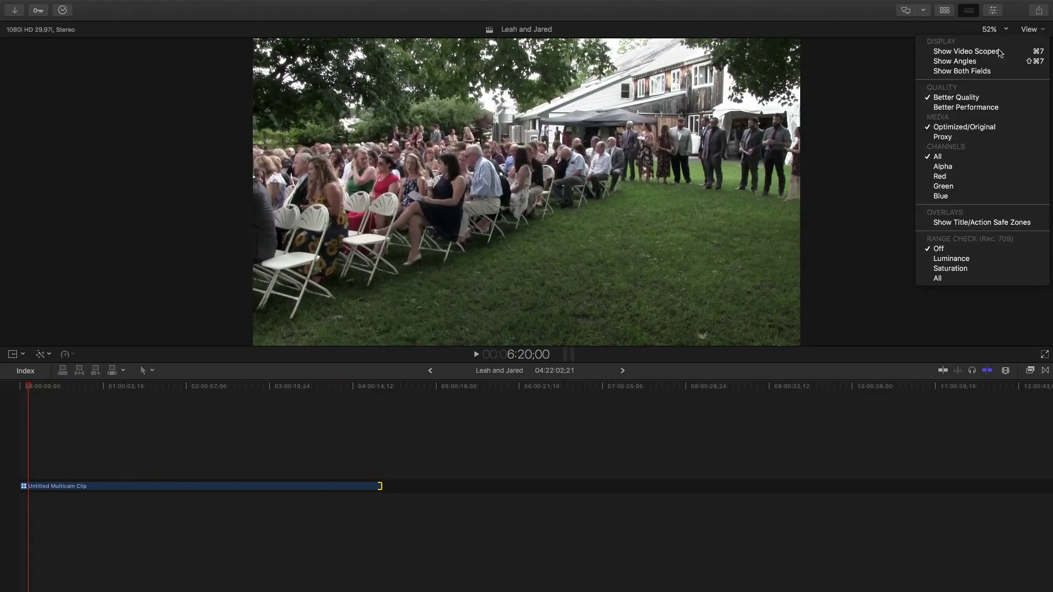
left_click(961, 140)
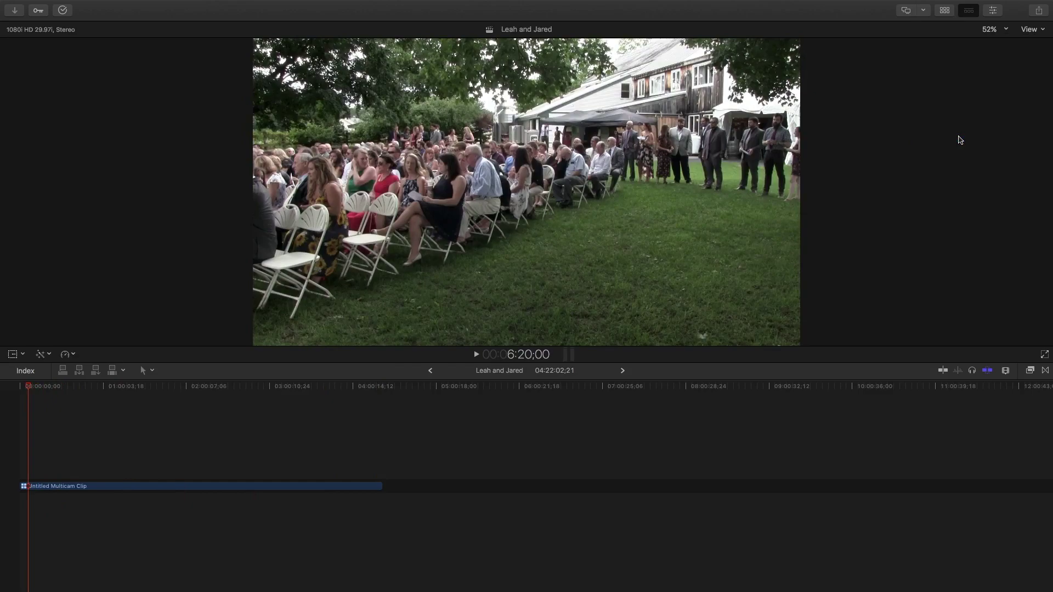
left_click(1031, 31)
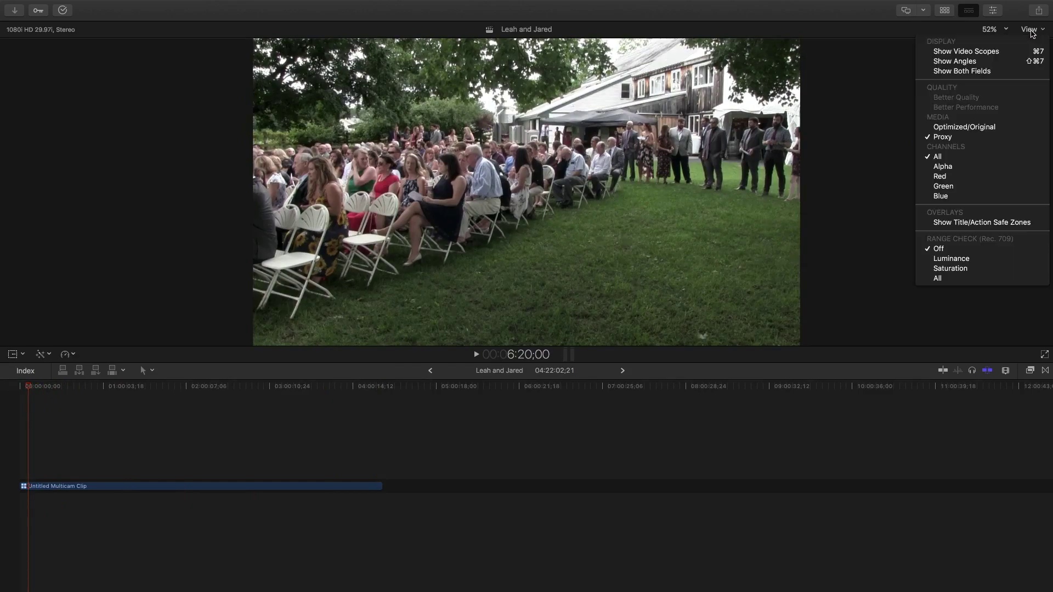
left_click(989, 63)
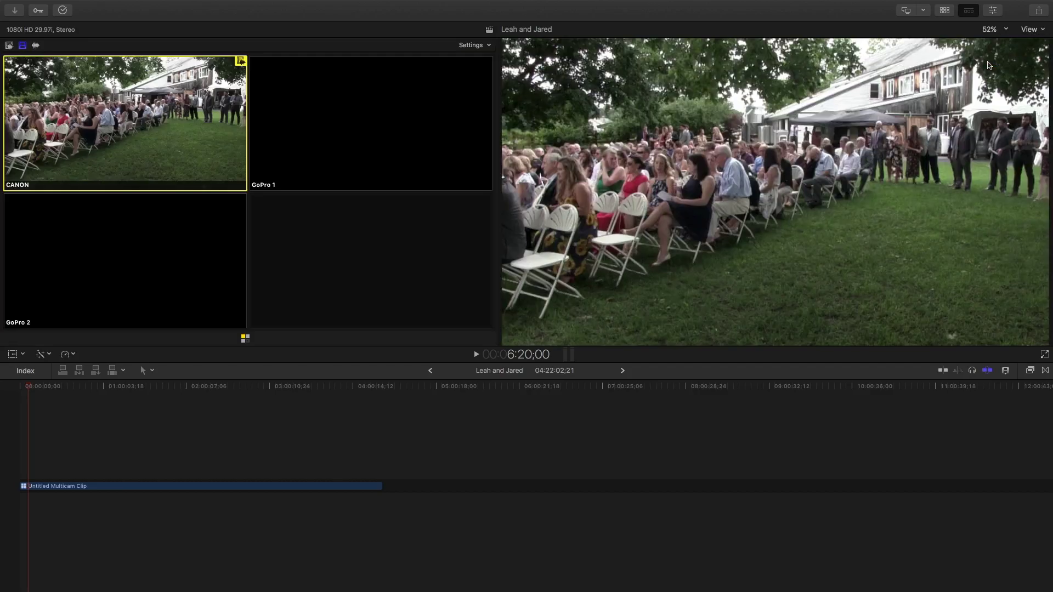
- Check the angle viewer's display options and narrow the angle viewer
left_click(477, 47)
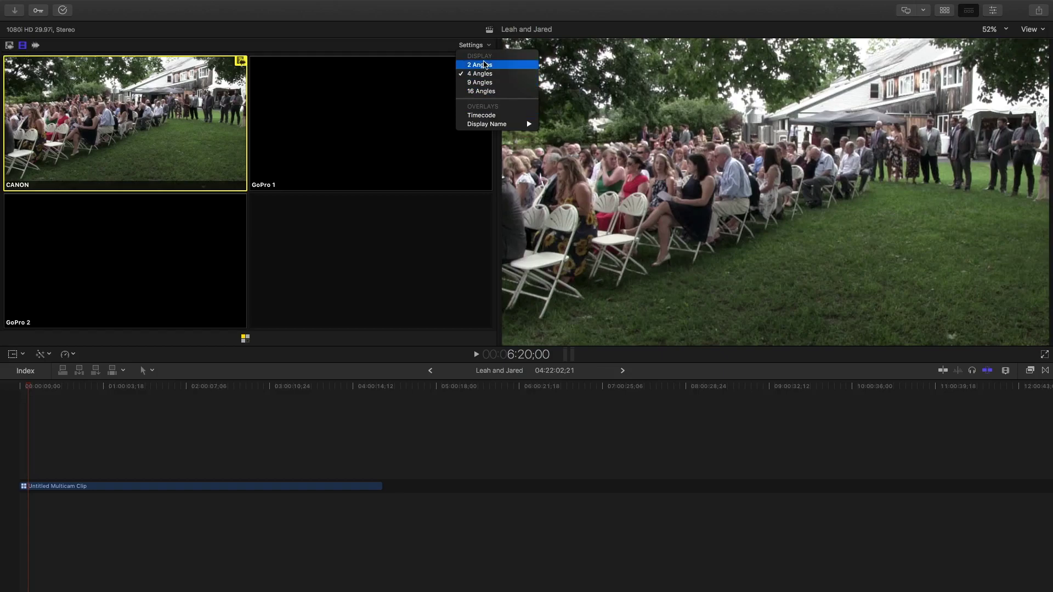
left_click(346, 40)
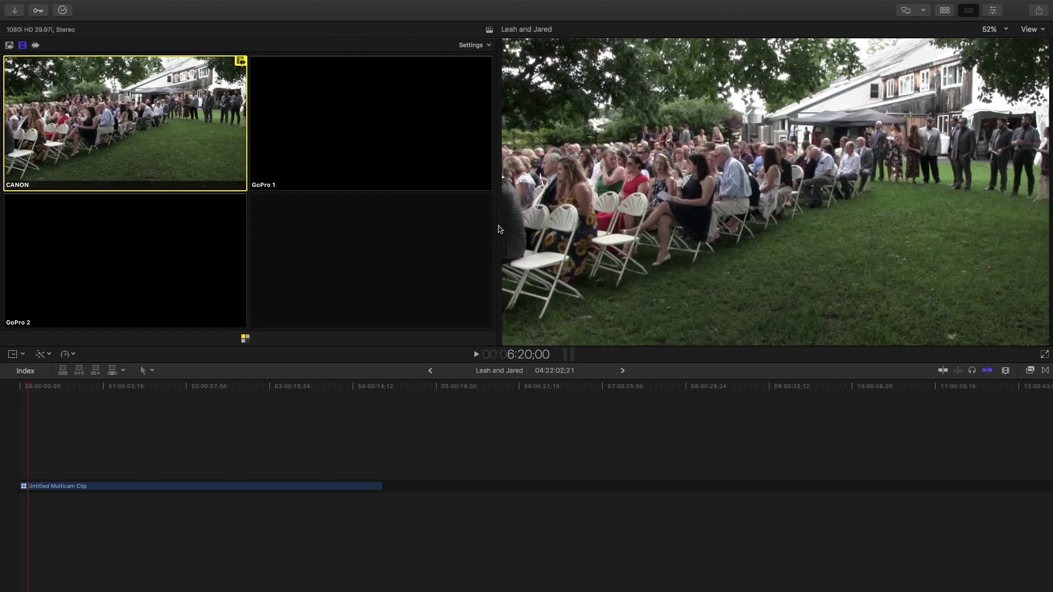
left_click_drag(498, 227, 430, 248)
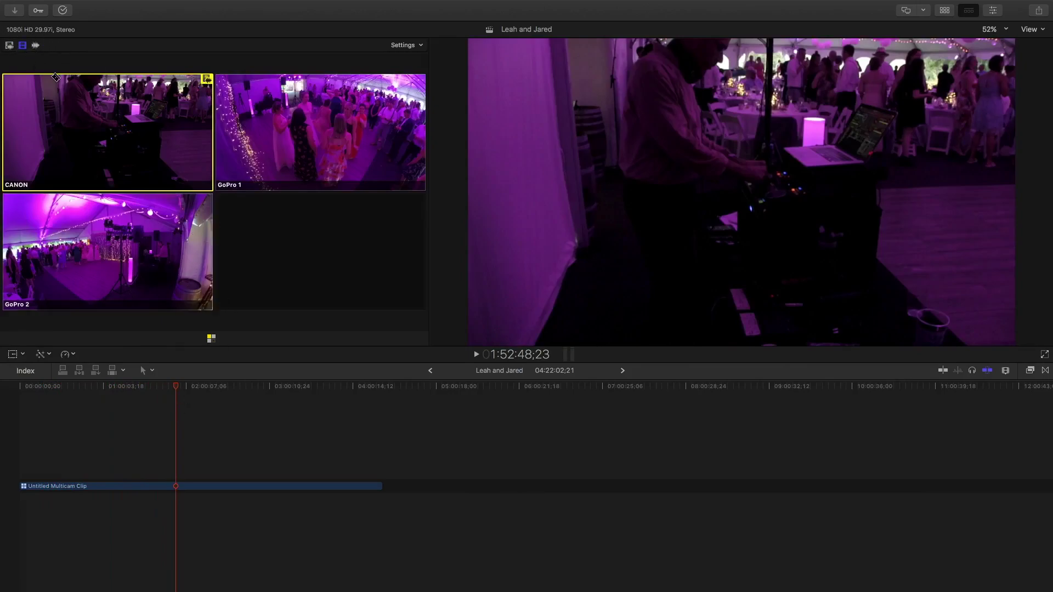
- Examine the multicam clip's Active Video Angle and Active Audio Angle options without changing them
left_click(272, 487)
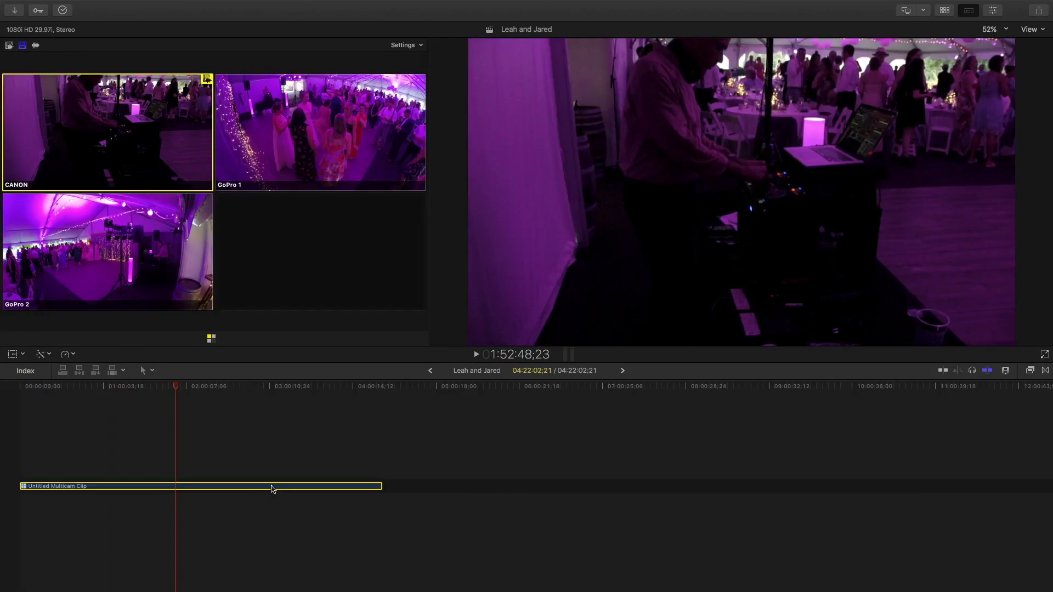
right_click(273, 488)
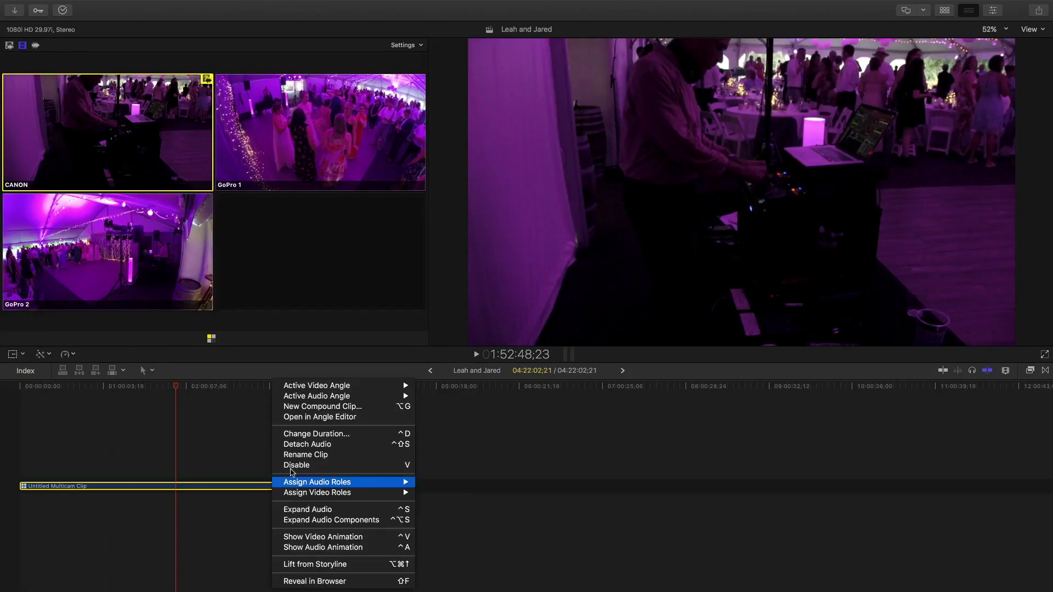
mouse_move(319, 388)
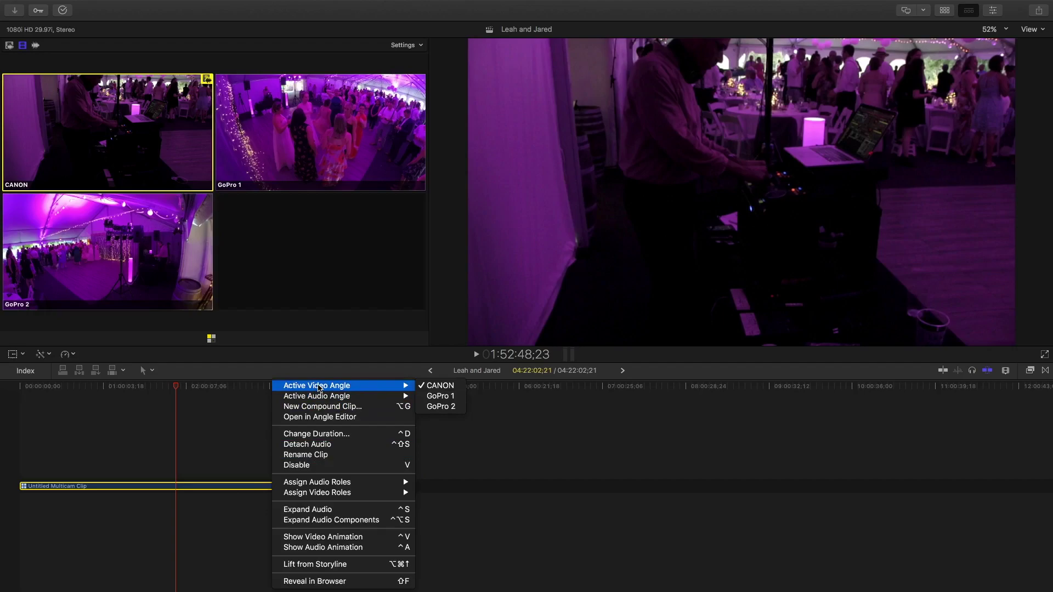
mouse_move(368, 398)
left_click(211, 422)
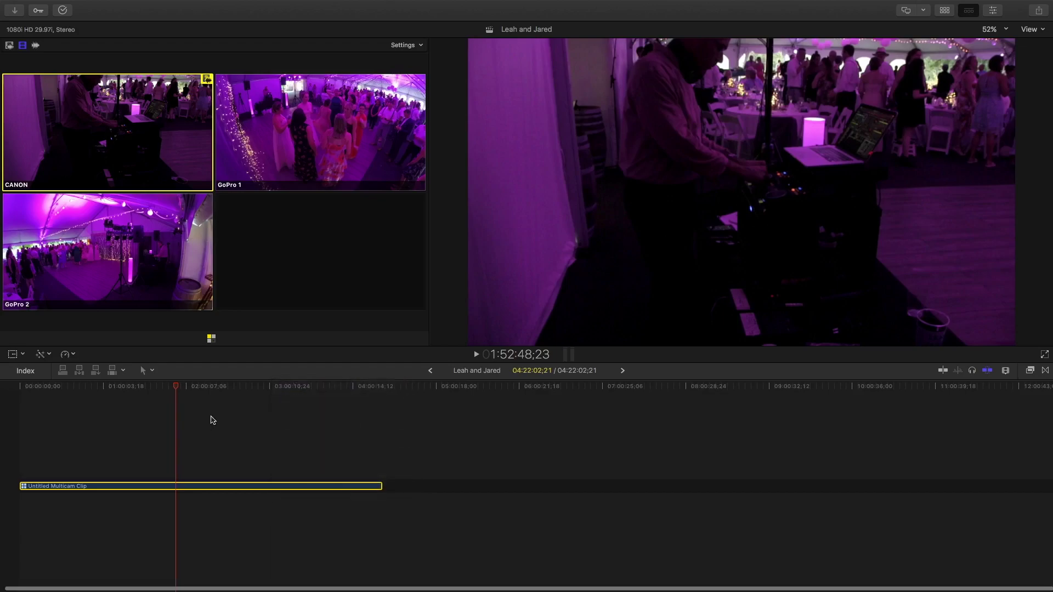
left_click(10, 46)
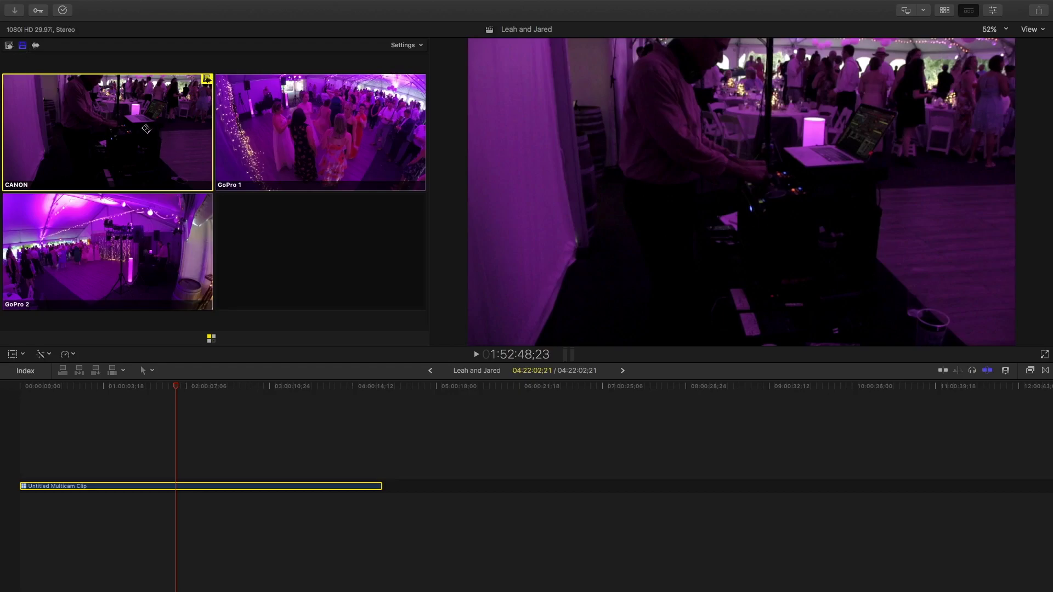
right_click(340, 487)
mouse_move(413, 396)
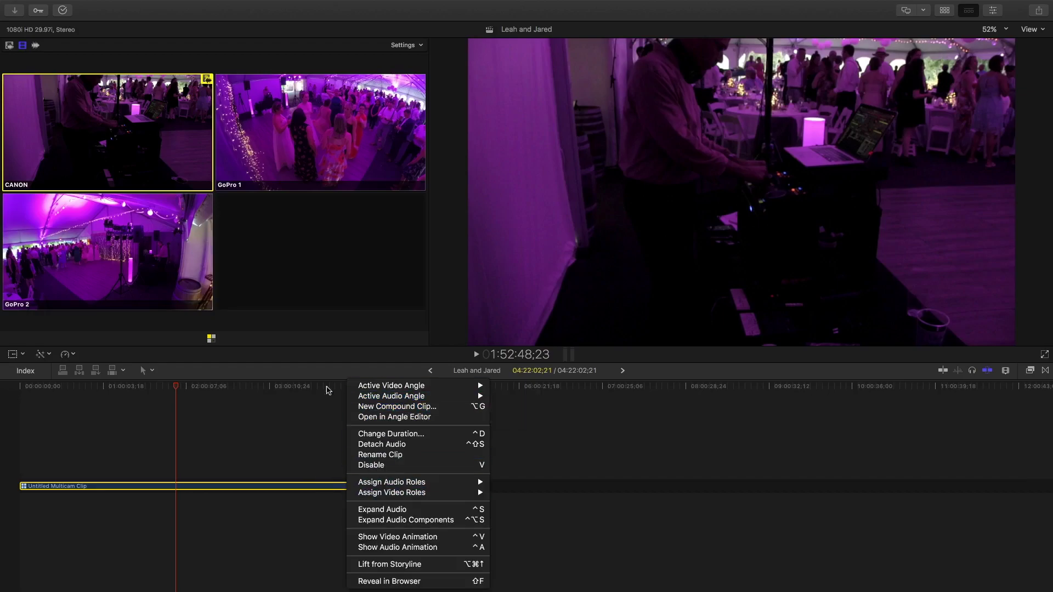
left_click(272, 329)
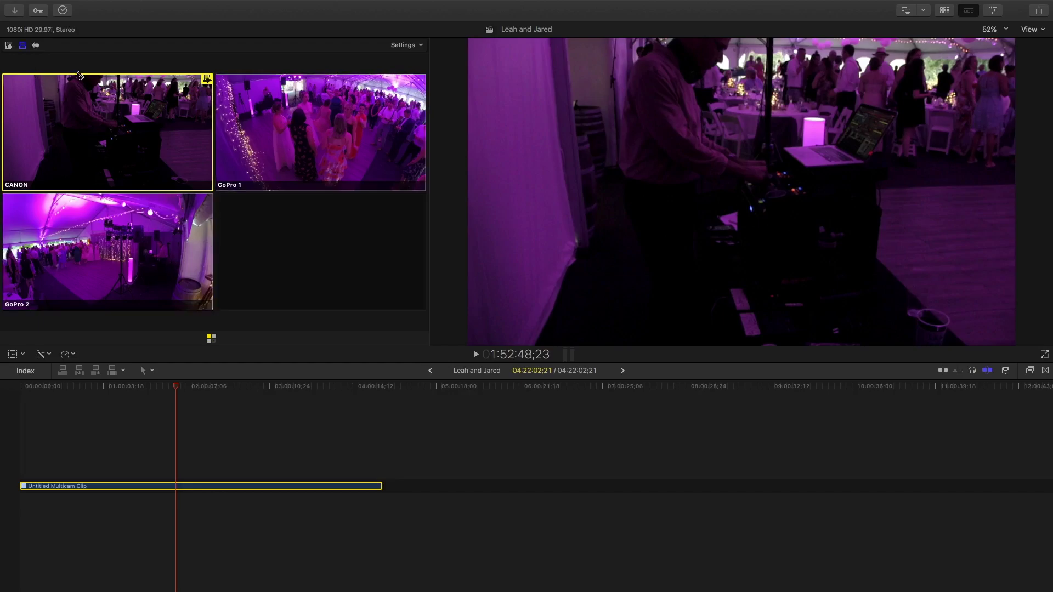
- Play the multicam clip from several points, including around 1:39:21 and 1:21:56, to compare the synced angles
mouse_move(177, 388)
left_mouse_down()
mouse_move(68, 388)
mouse_move(157, 393)
left_mouse_up()
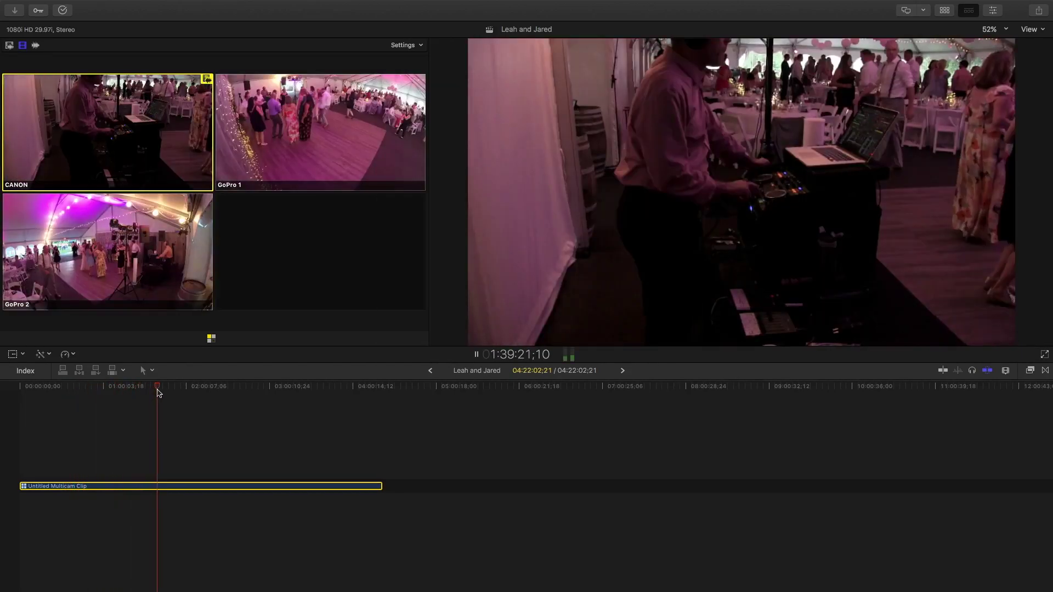
key("space")
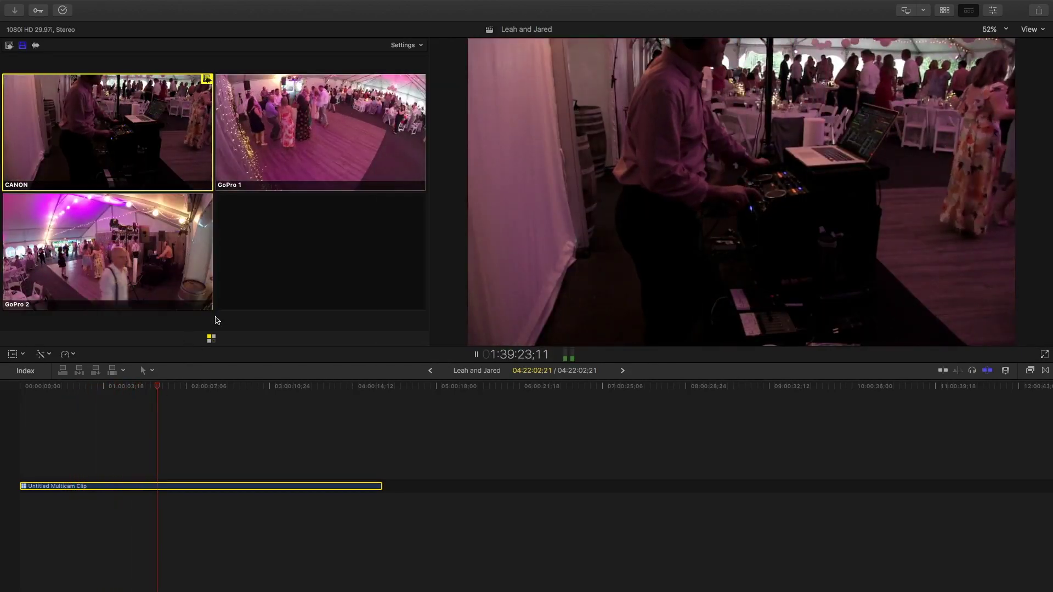
left_click(134, 387)
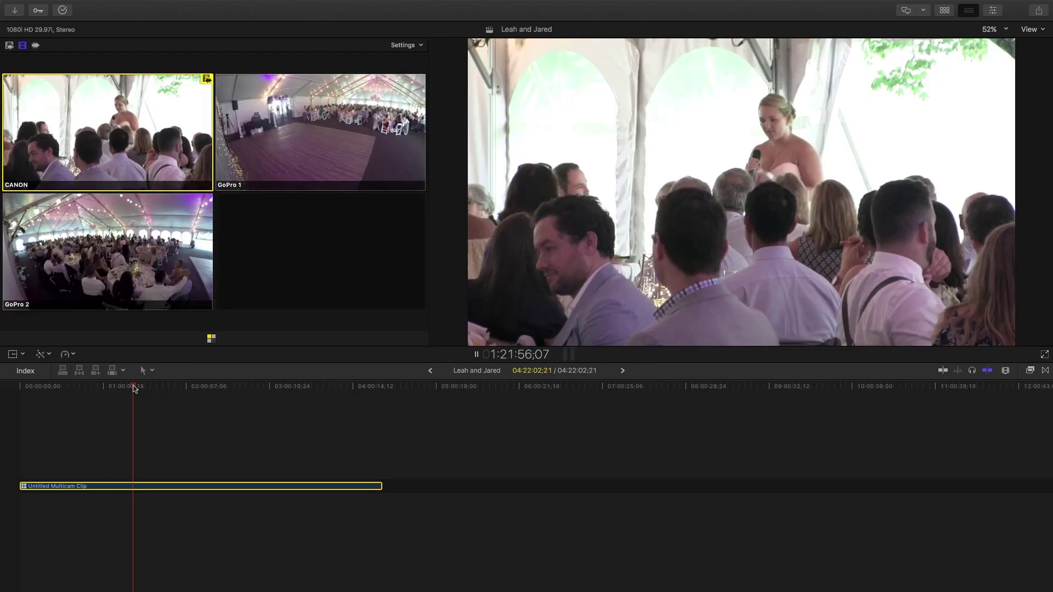
left_click(181, 387)
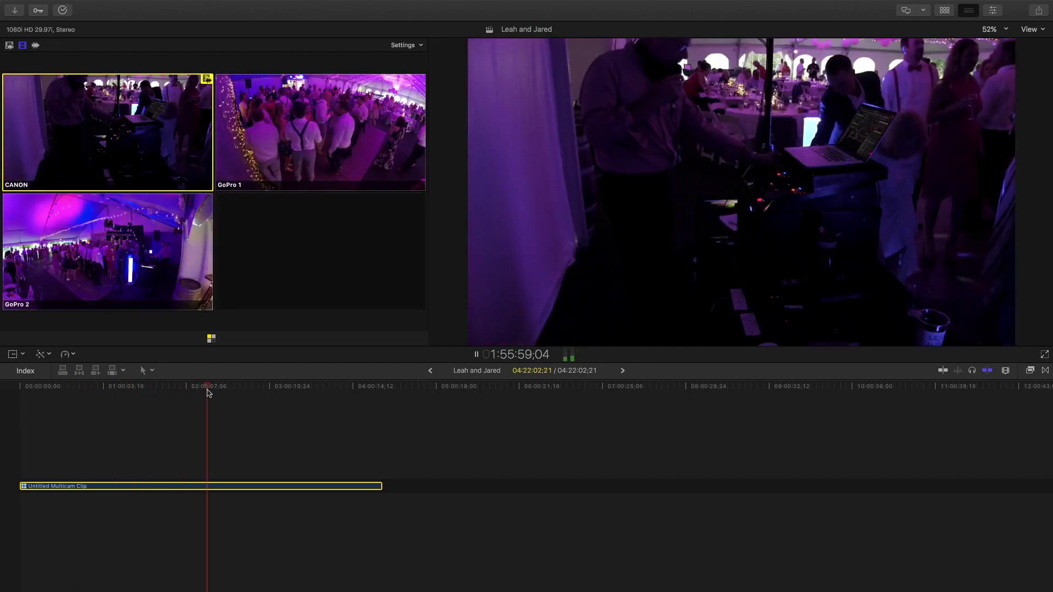
left_click(207, 388)
- During playback near 2:06:40, cut the video to GoPro 2 at 2:06:42;17, followed by GoPro 1 and CANON, keeping CANON's audio
left_click(195, 388)
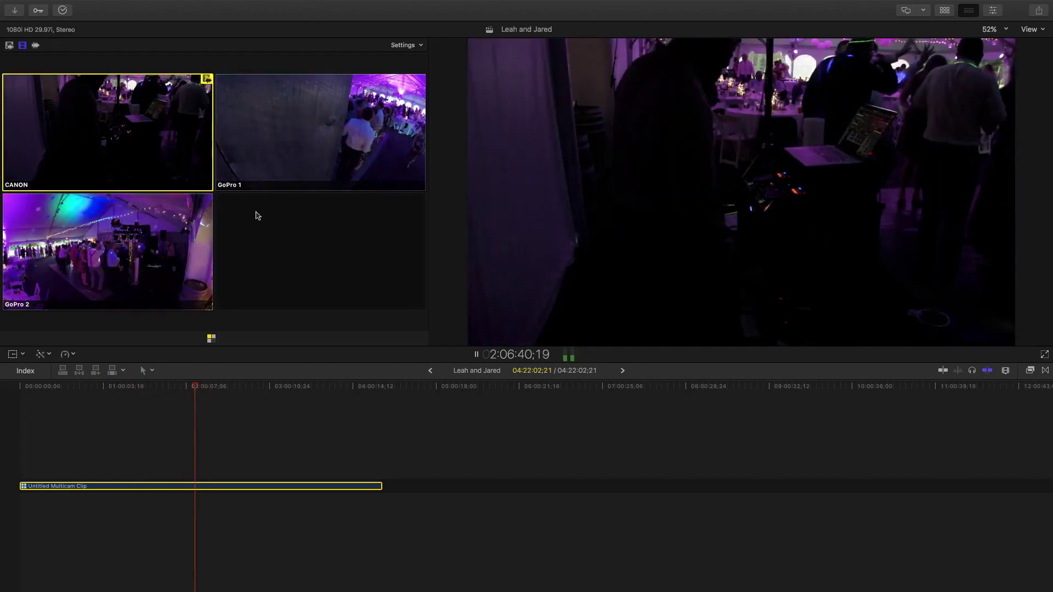
left_click(132, 250)
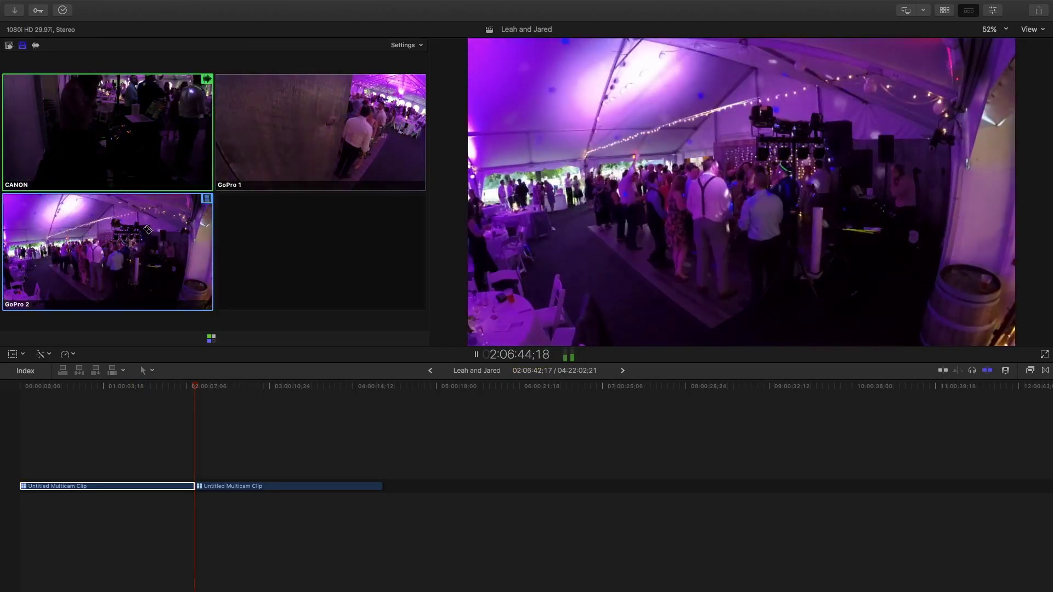
left_click(314, 128)
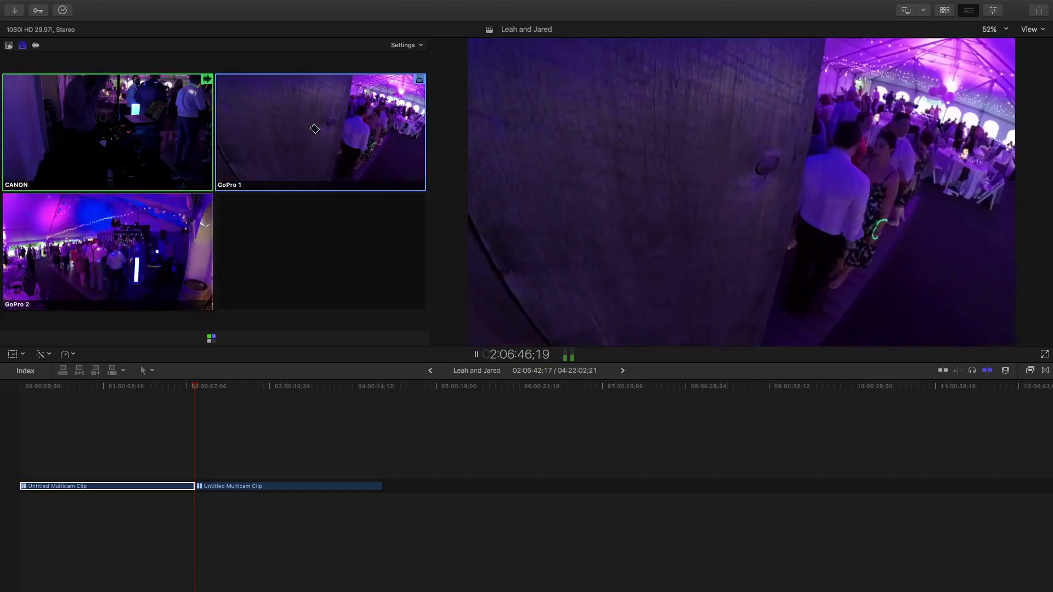
left_click(148, 137)
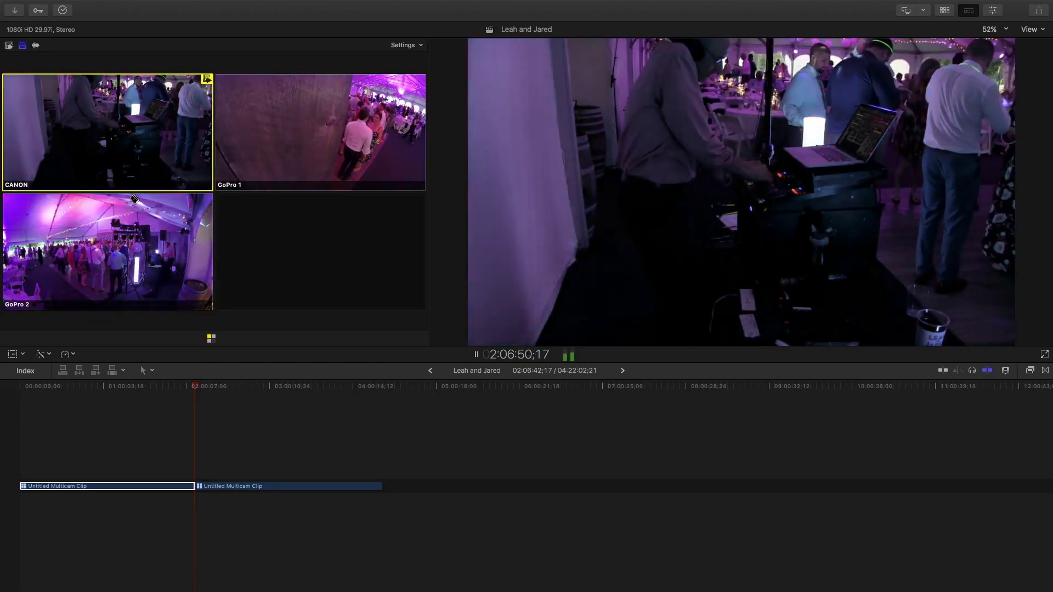
- Cut the video to GoPro 2 near 2:06:52 during playback, keeping CANON's audio, and stop playback
left_click(138, 242)
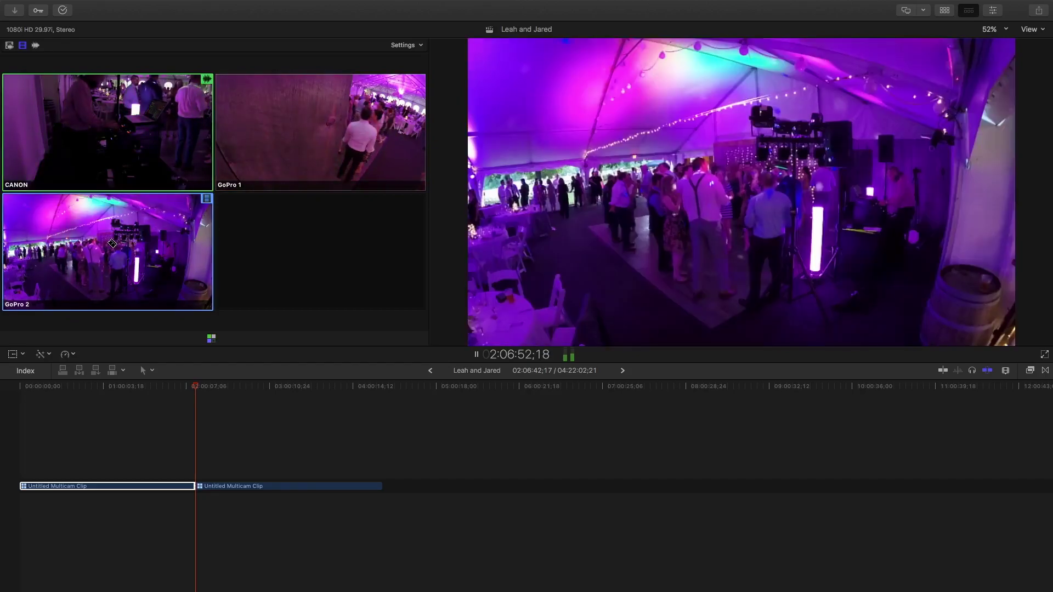
key("space")
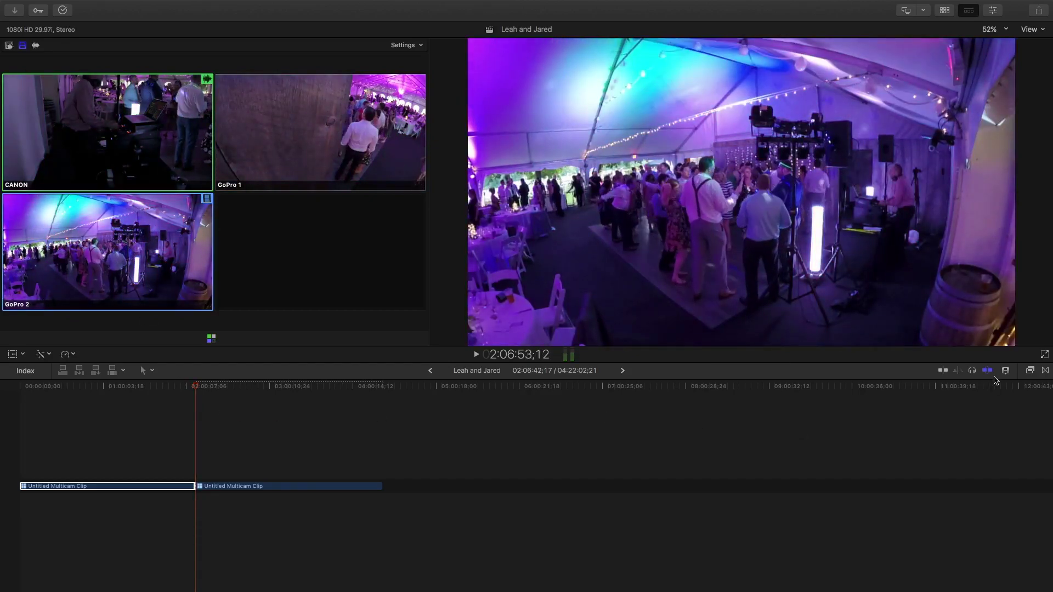
- Play back the new angle cuts in the project timeline from about 2:06:45 to review the switches
left_click(1006, 370)
left_click_drag(947, 437, 1014, 438)
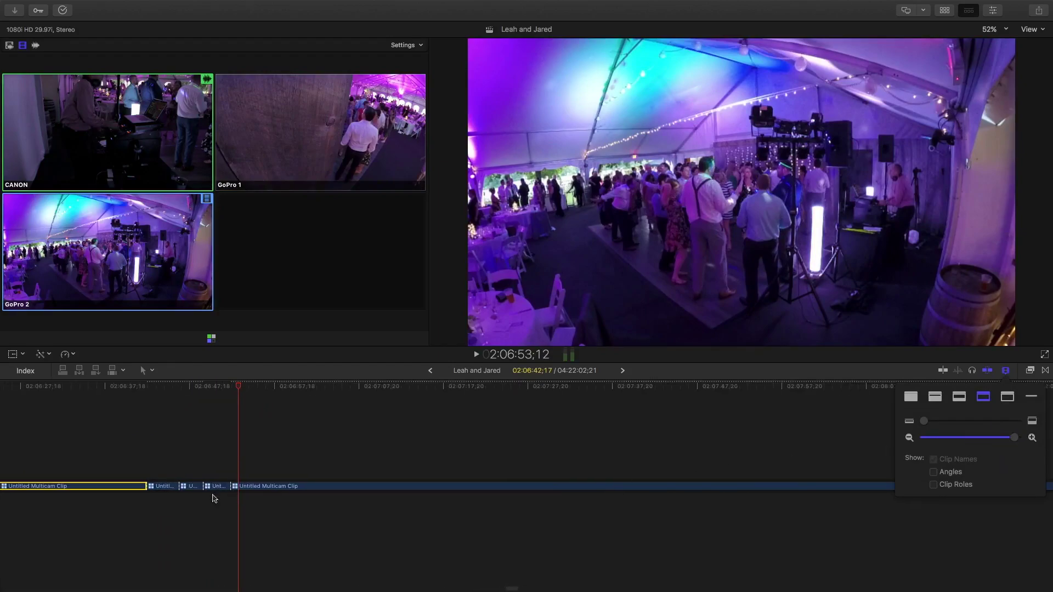
left_click(170, 385)
key("space")
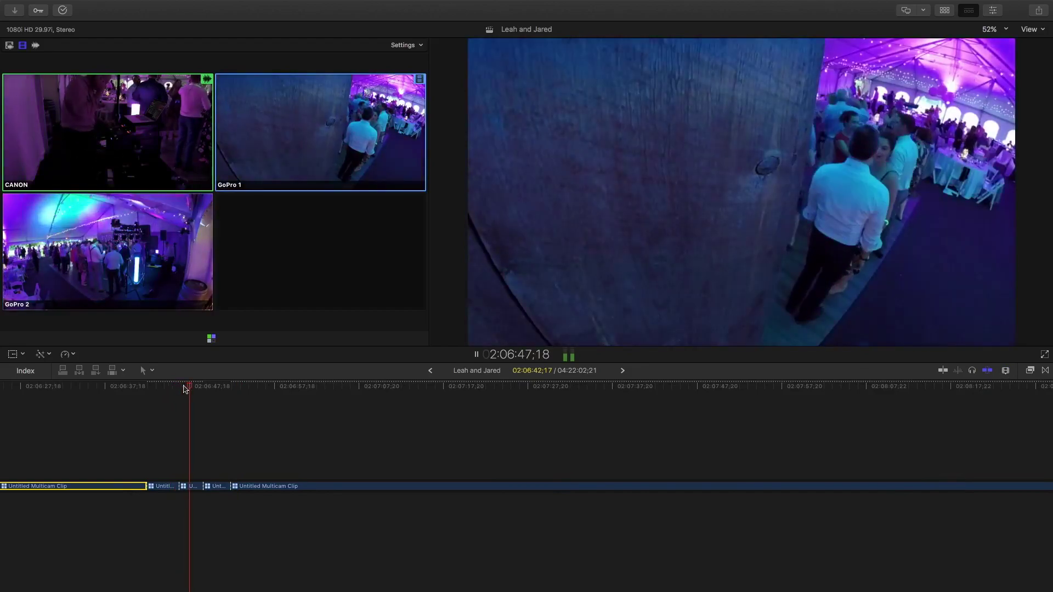
key("1")
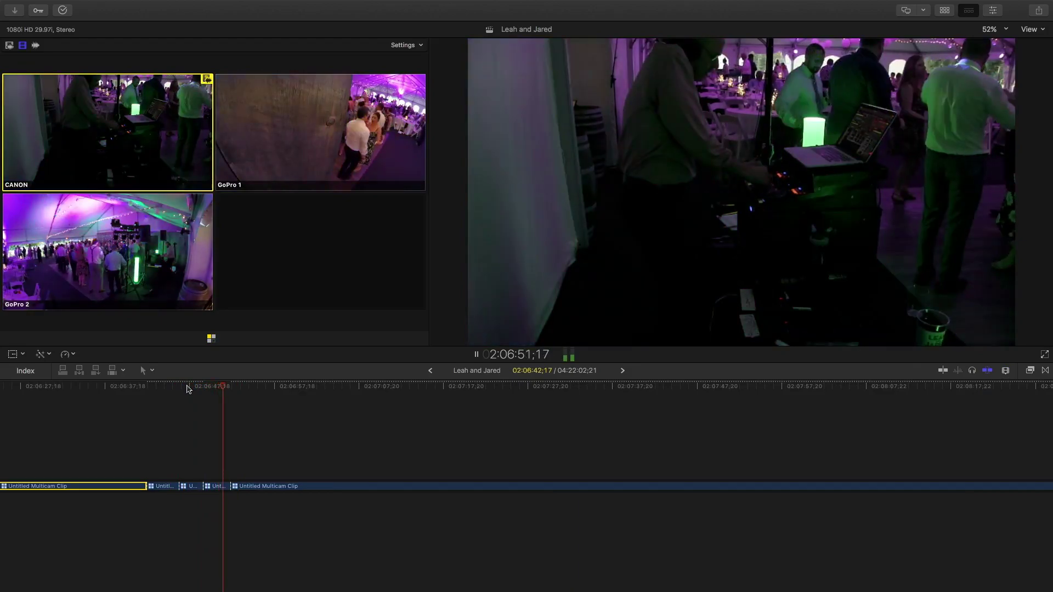
key("3")
key("space")
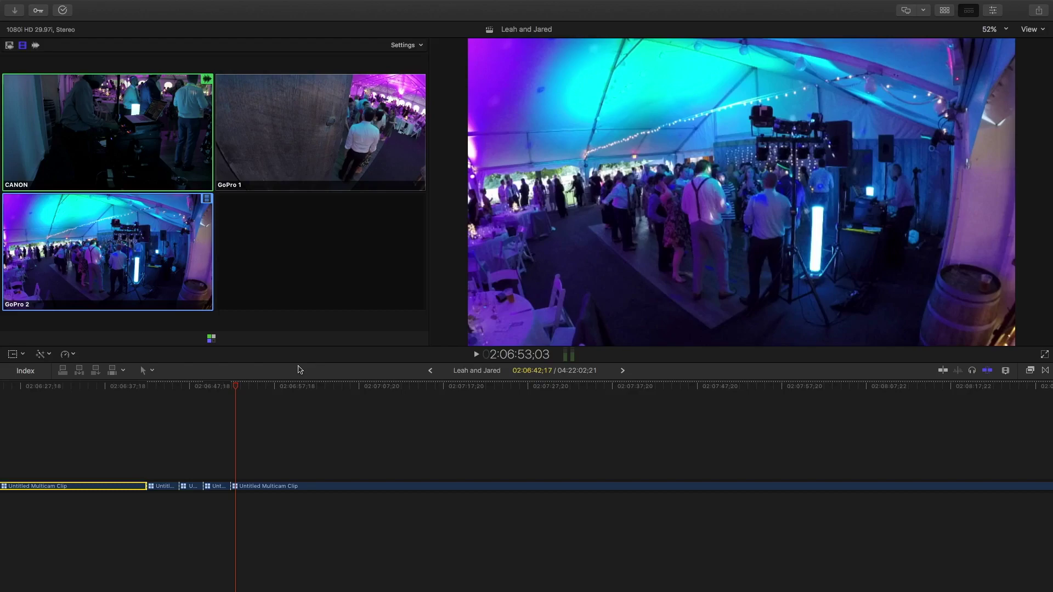
- Go from the Leah and Jared project back to the Untitled Multicam Clip's angle timeline
left_click(431, 372)
left_click(623, 372)
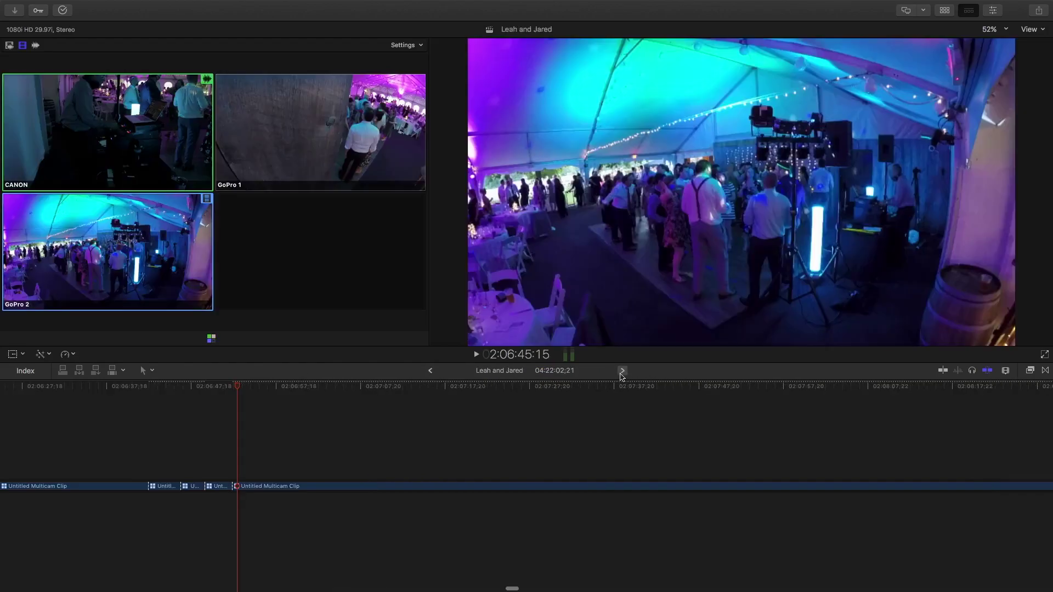
left_click(624, 372)
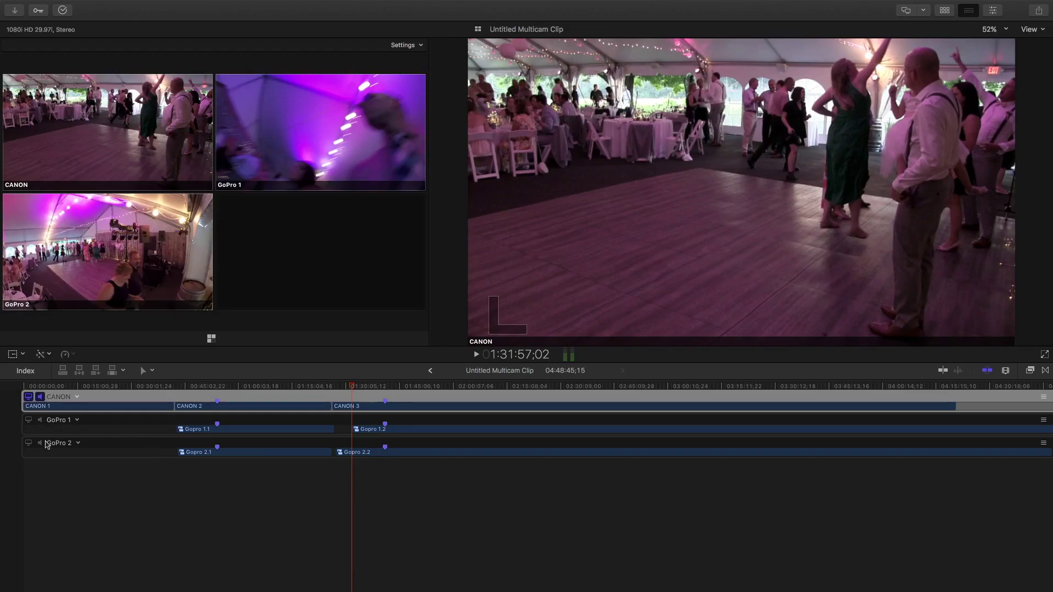
- Examine the GoPro 1 and GoPro 2 angles, including the Gopro 1.2 clip, and place the playhead at 17:02;00
right_click(73, 418)
left_click(37, 487)
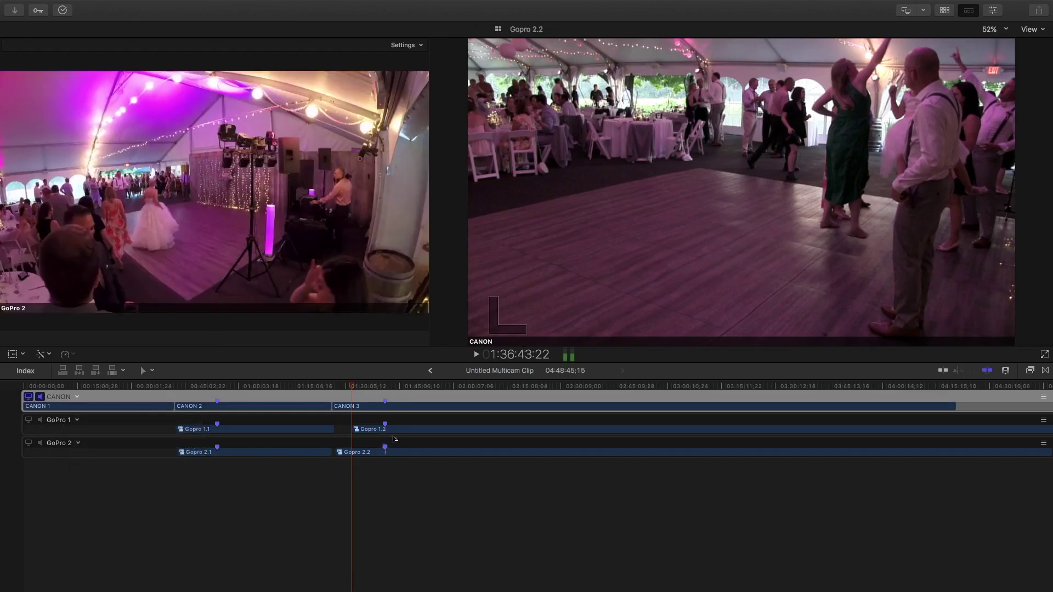
left_click(373, 429)
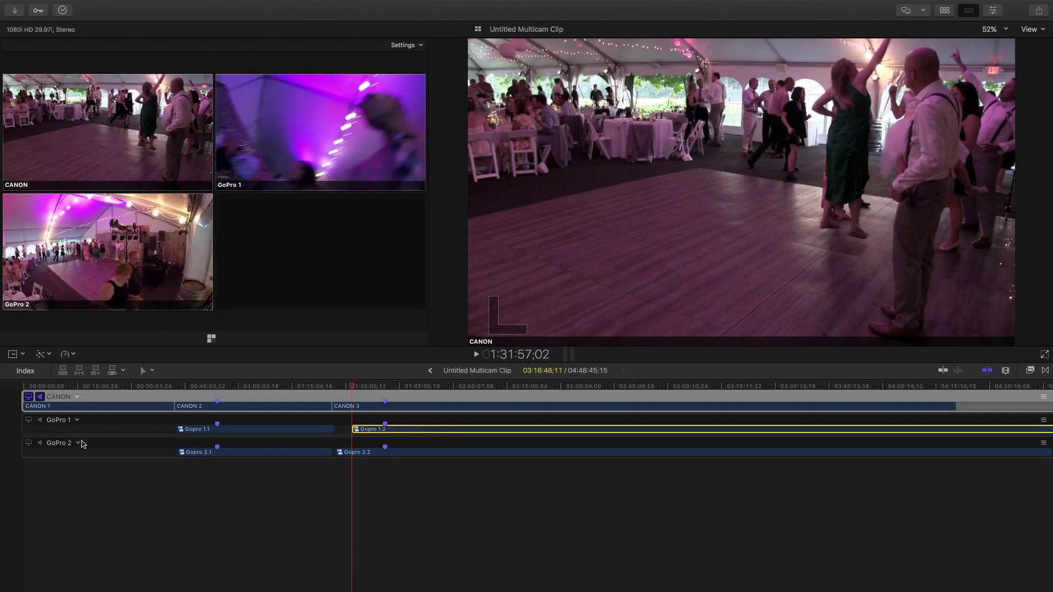
left_click(85, 516)
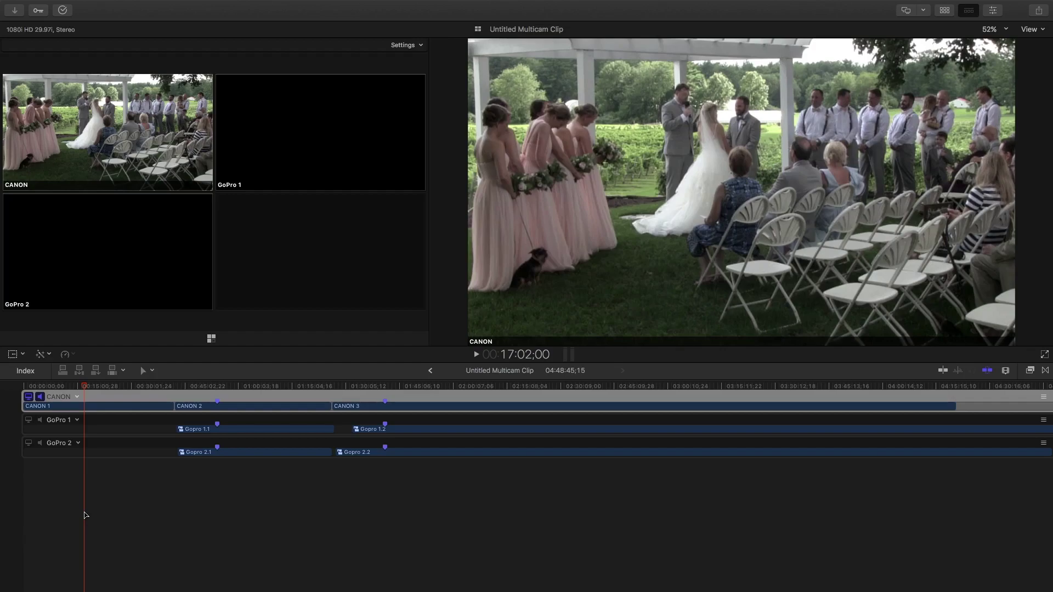